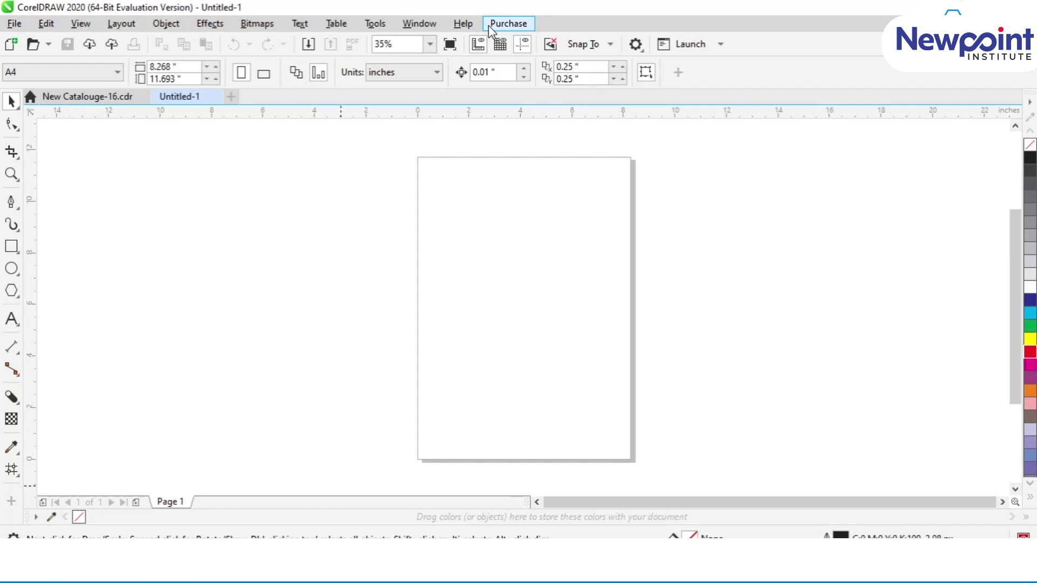
In New Catalouge-16.cdr, set the width of the narrow spine rectangle between the cover panels to 0.5 in
click(107, 104)
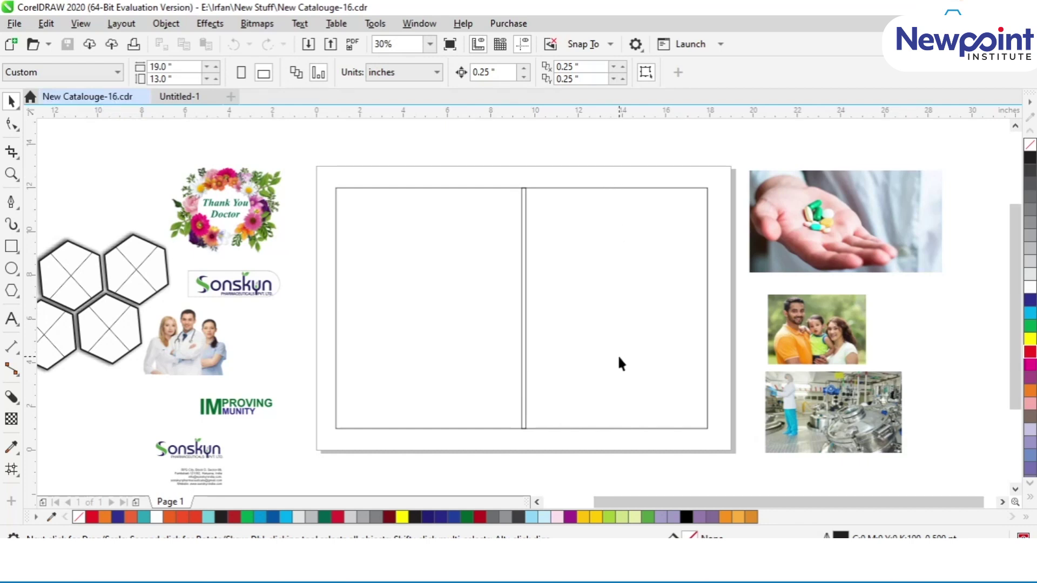
click(559, 238)
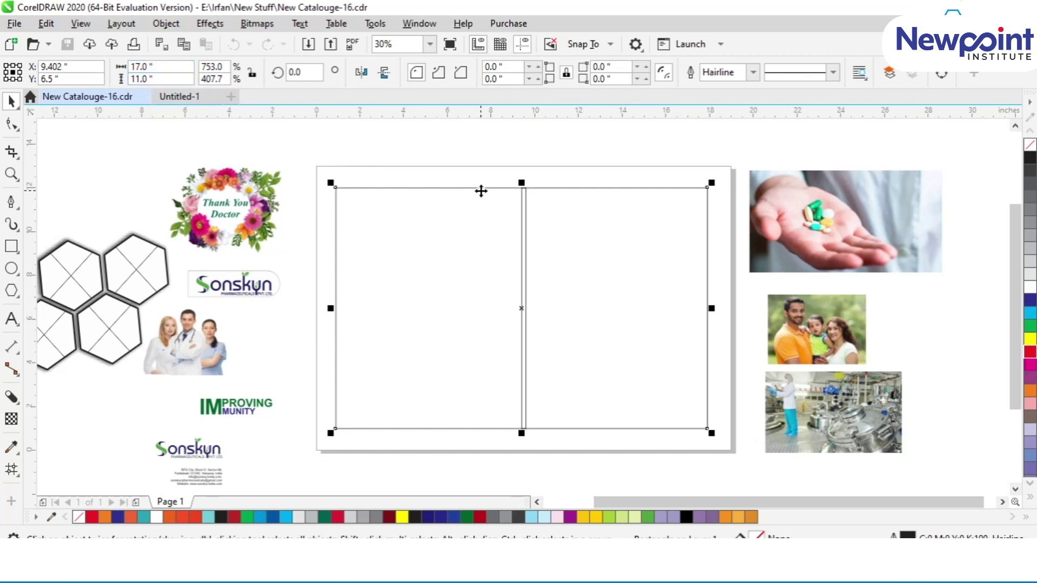
click(508, 185)
drag(552, 446, 552, 446)
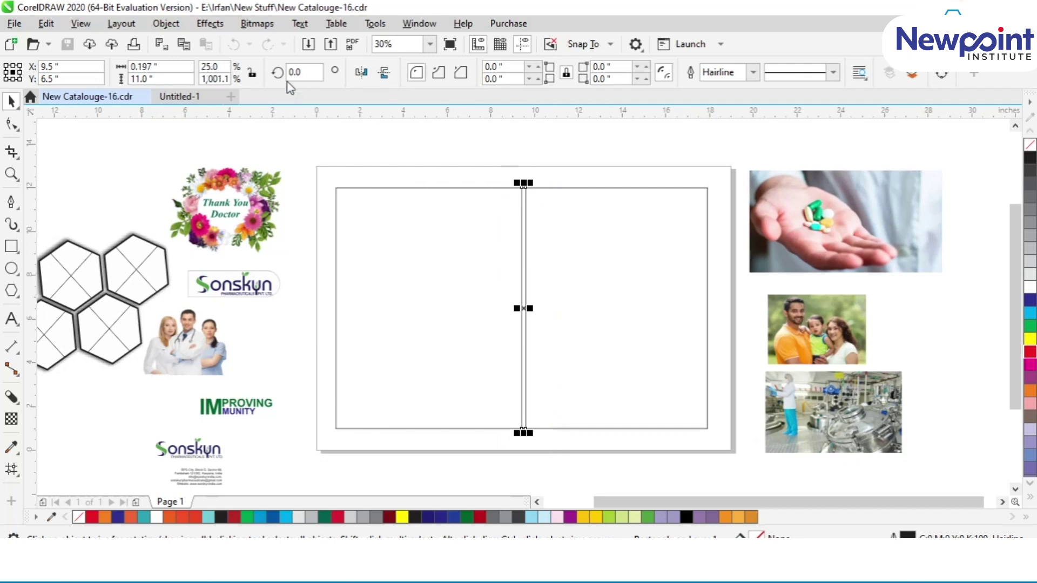
click(183, 66)
text(0.5)
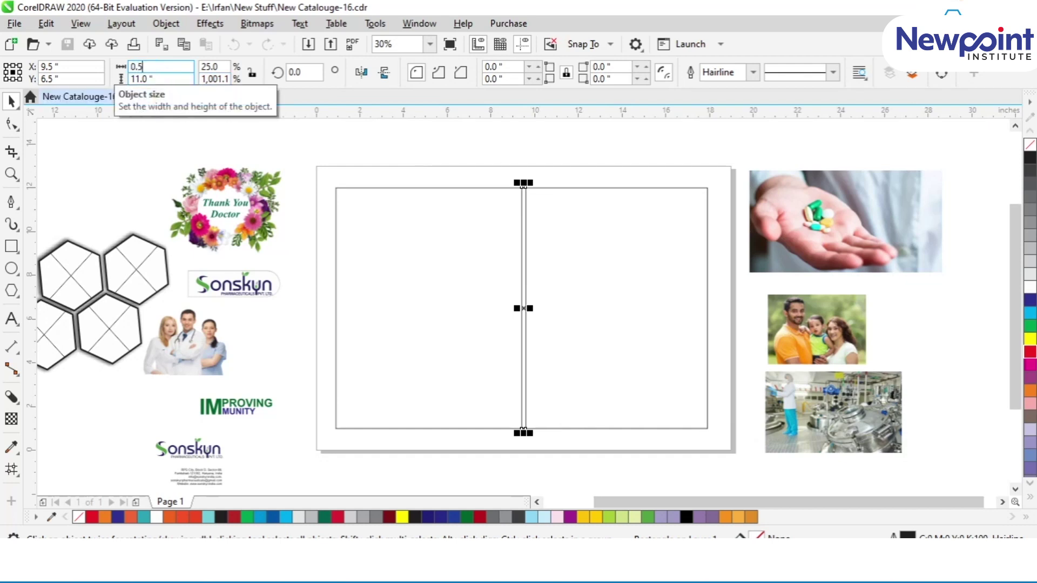
key(Return)
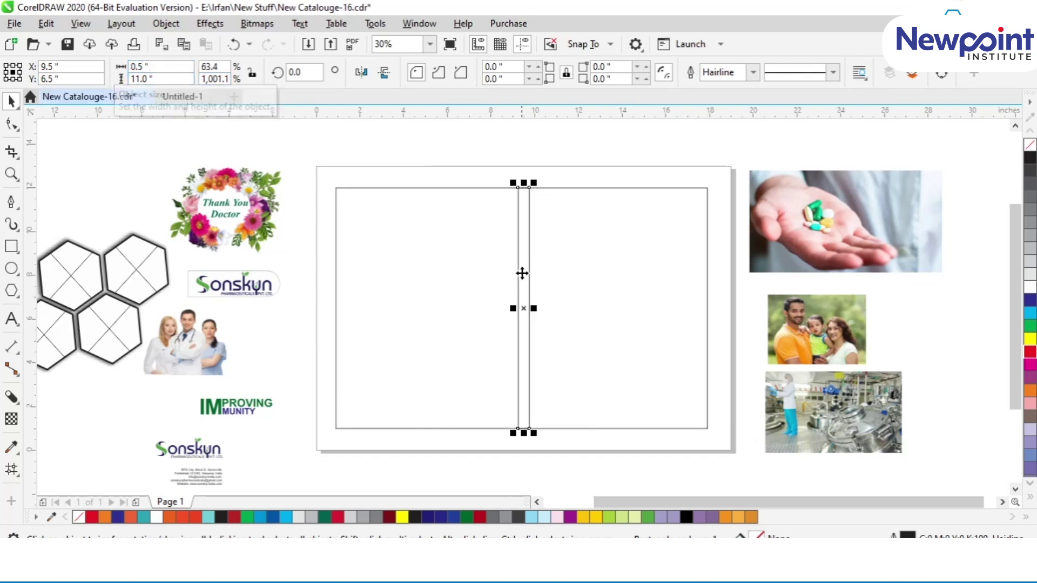
Centre the spine rectangle horizontally on the large 17 × 11 in cover rectangle
key(ctrl+a)
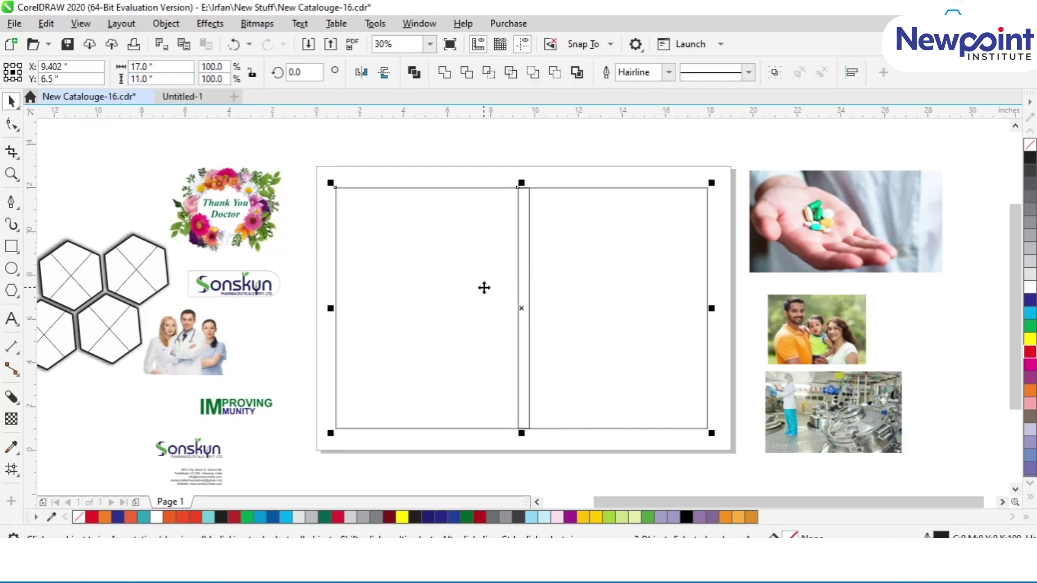
click(484, 173)
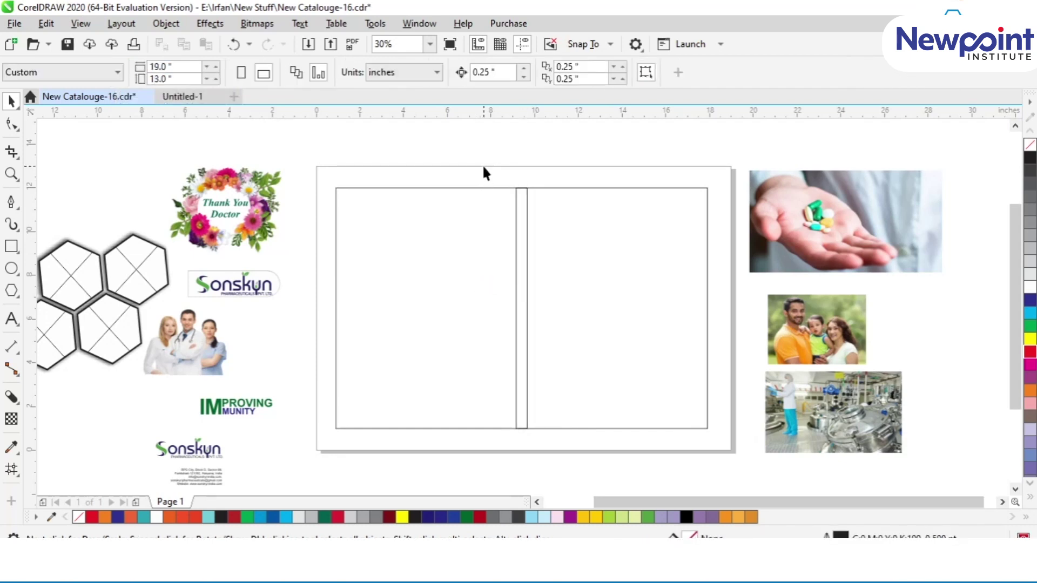
key(ctrl+a)
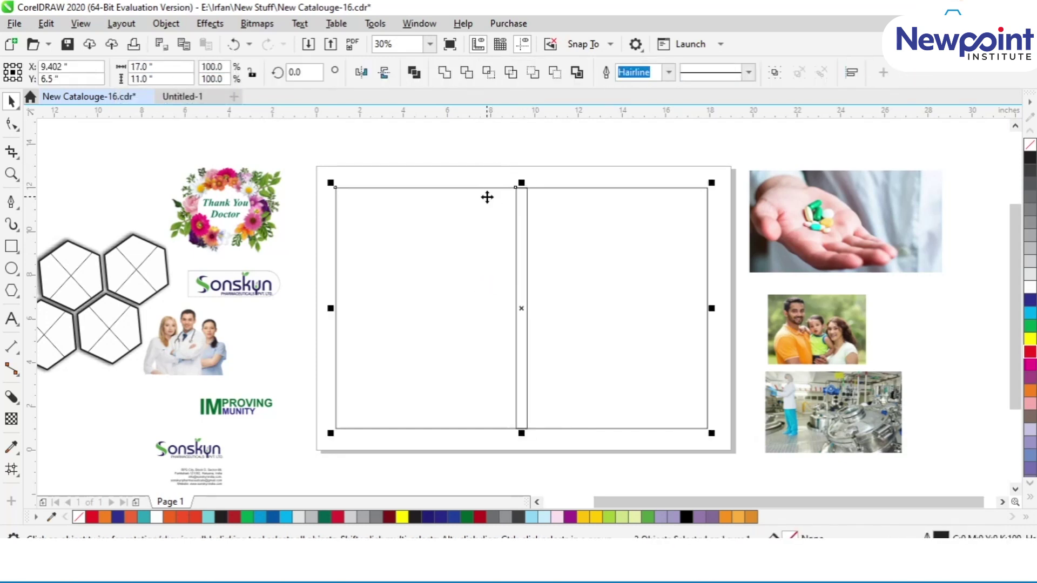
click(485, 176)
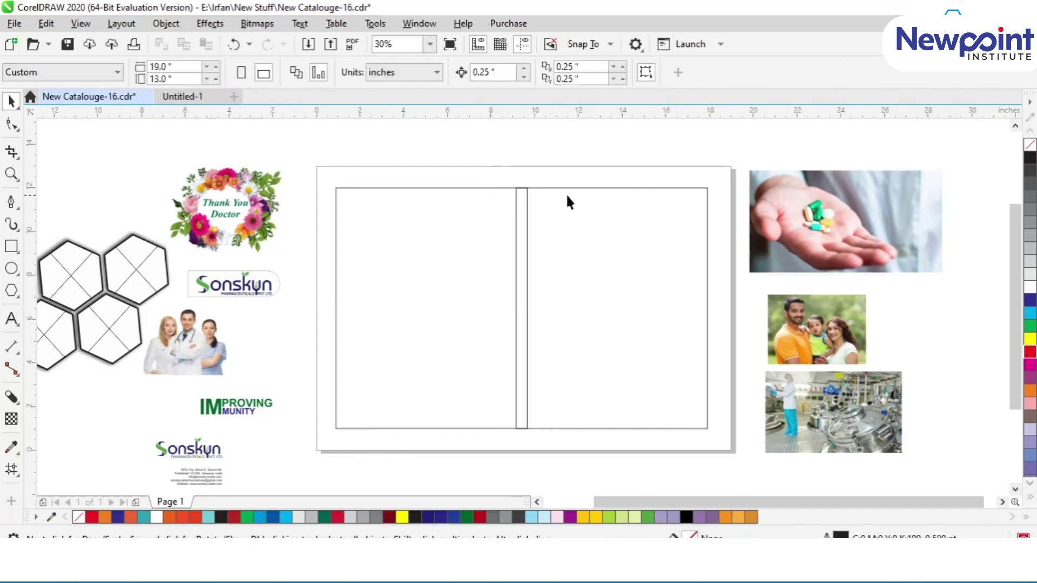
Turn on snapping to objects and draw an 8.25 × 11 in rectangle over the cover area on each side of the spine
click(11, 246)
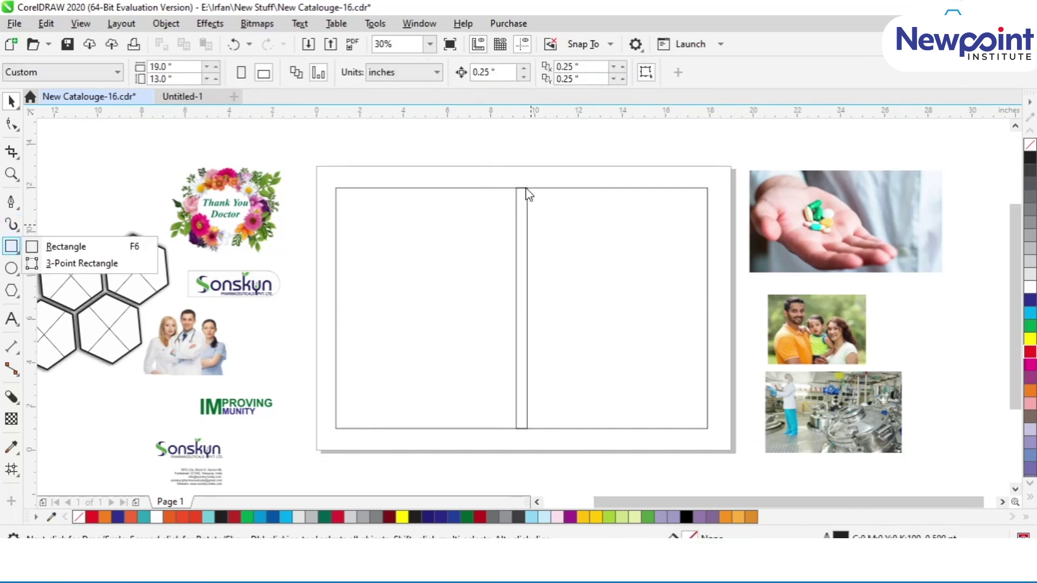
click(11, 246)
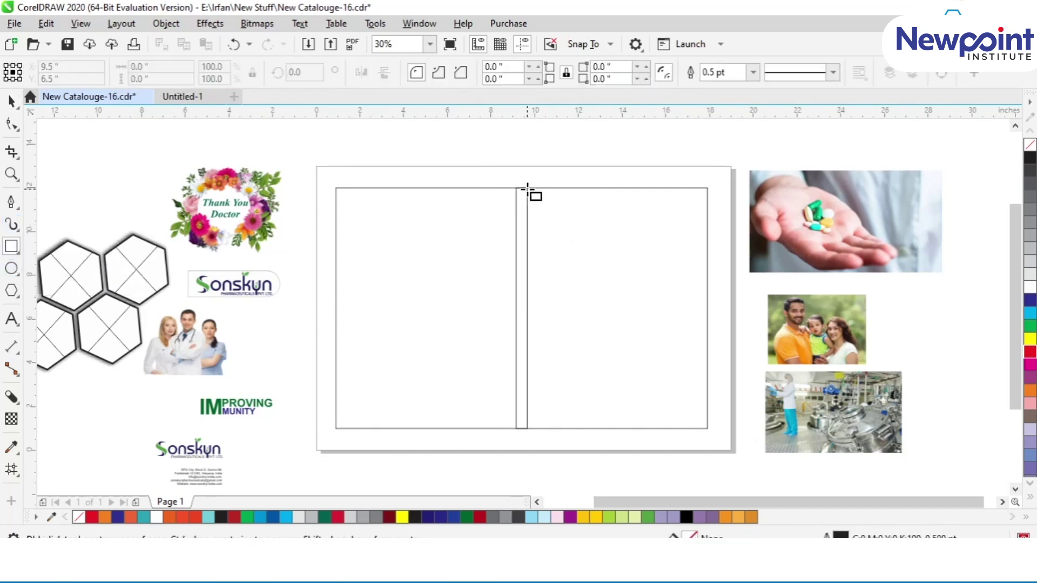
click(81, 23)
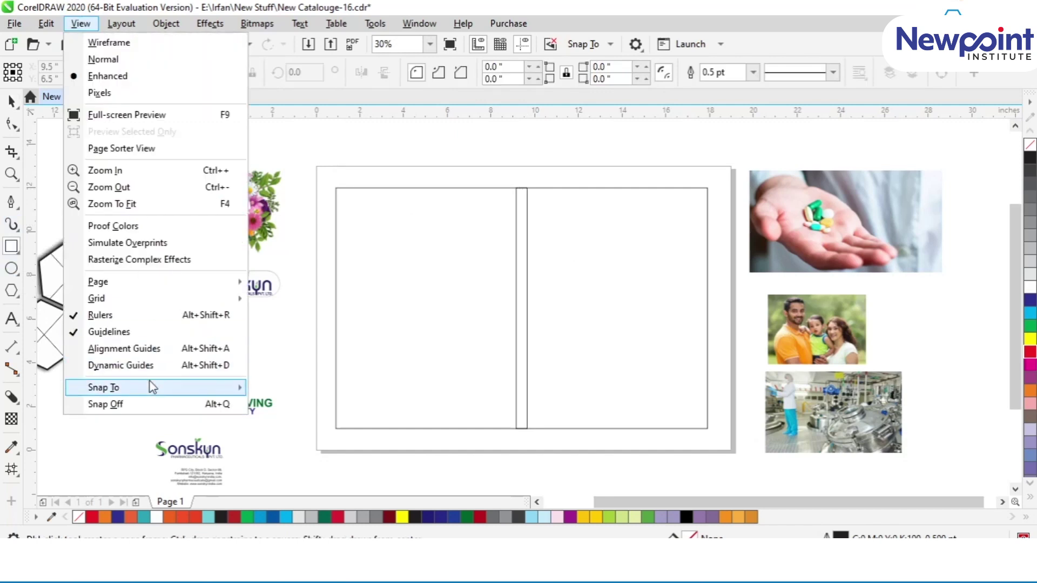
mouse_move(152, 388)
click(294, 455)
drag(622, 349, 709, 429)
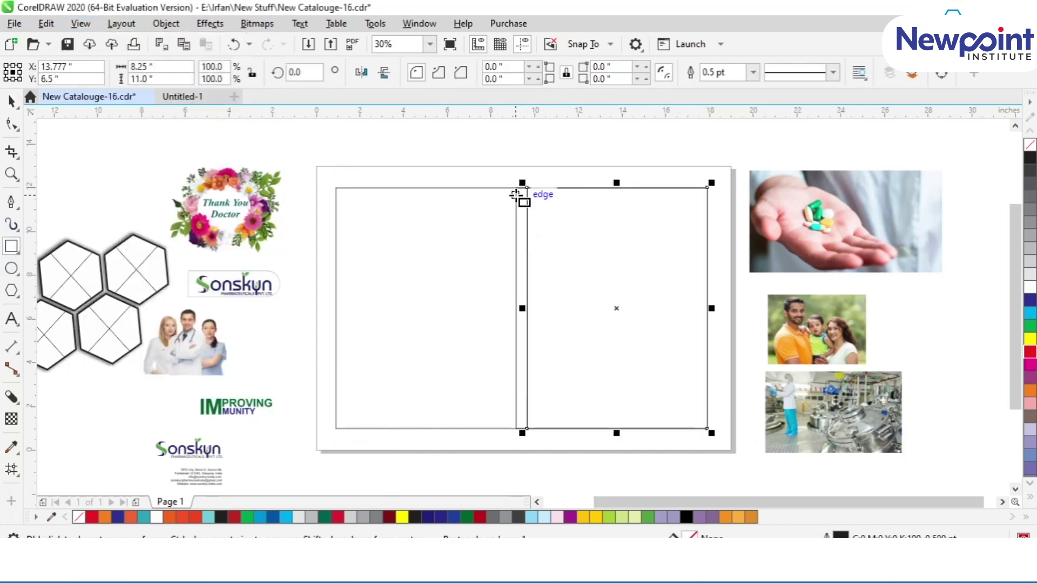
drag(516, 188, 336, 429)
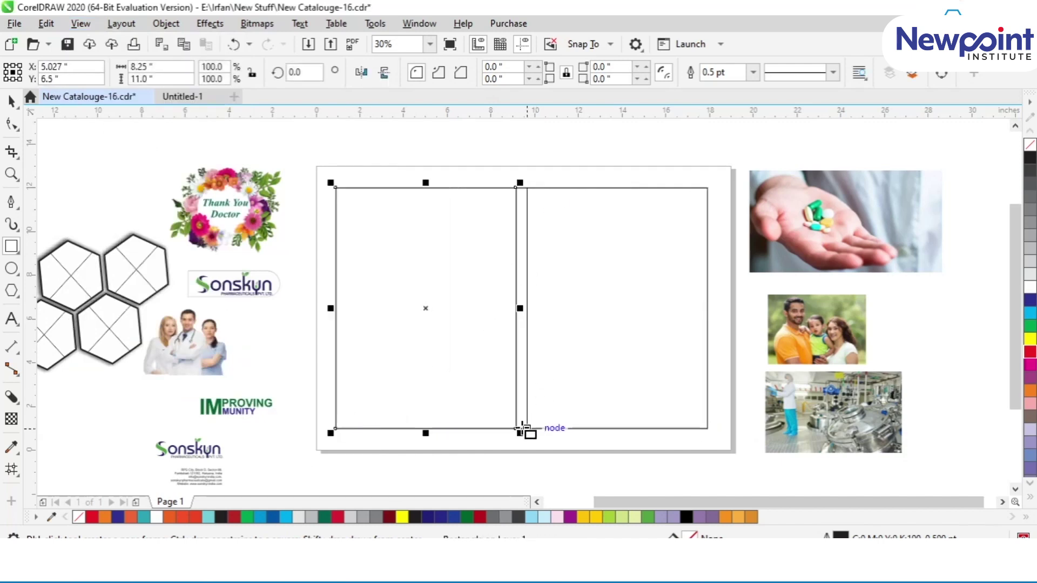
Examine the sizes of the spine rectangle and the two cover panels
click(12, 100)
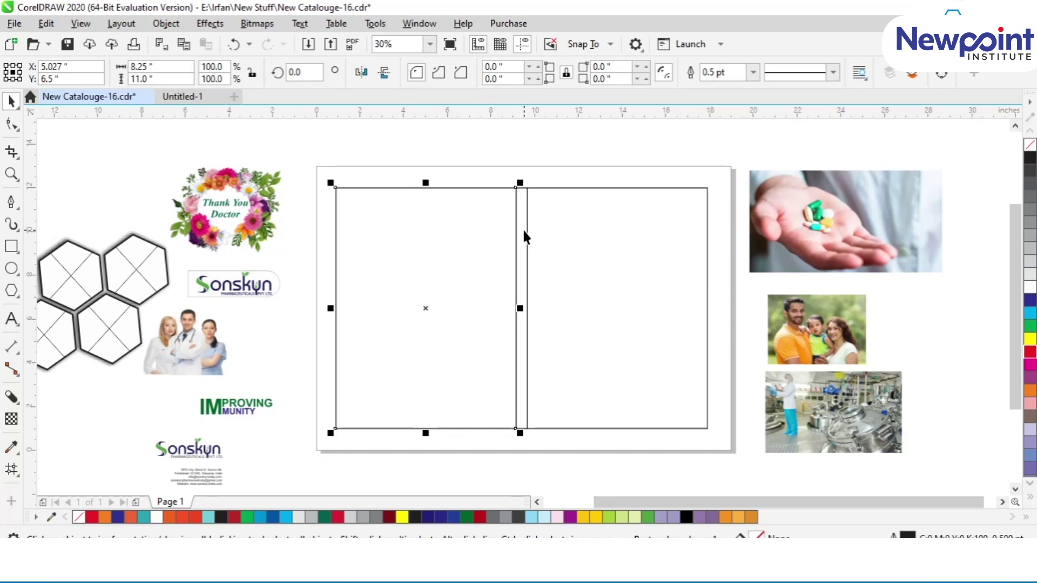
click(524, 232)
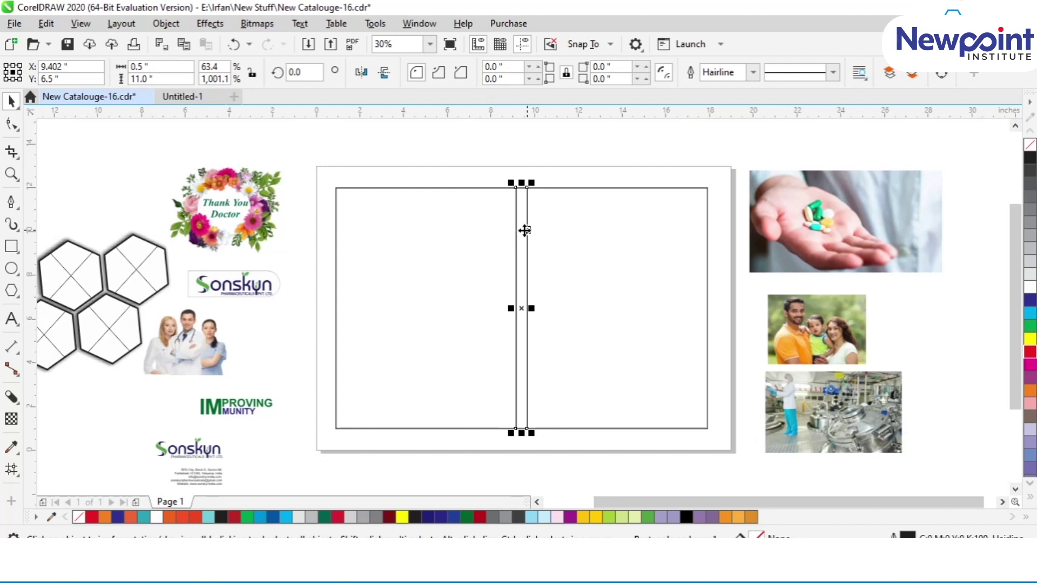
click(441, 224)
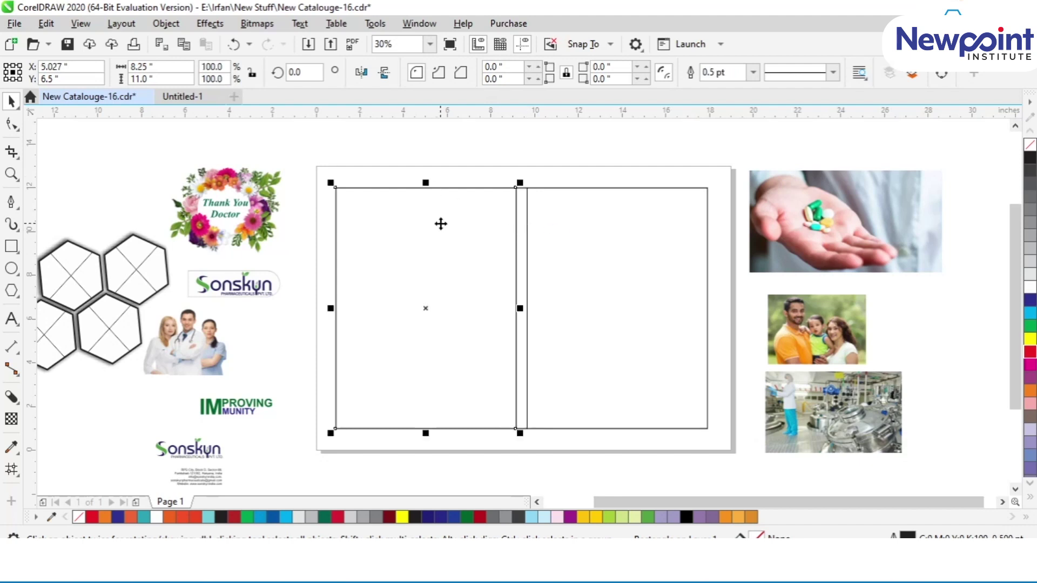
shift+click(584, 210)
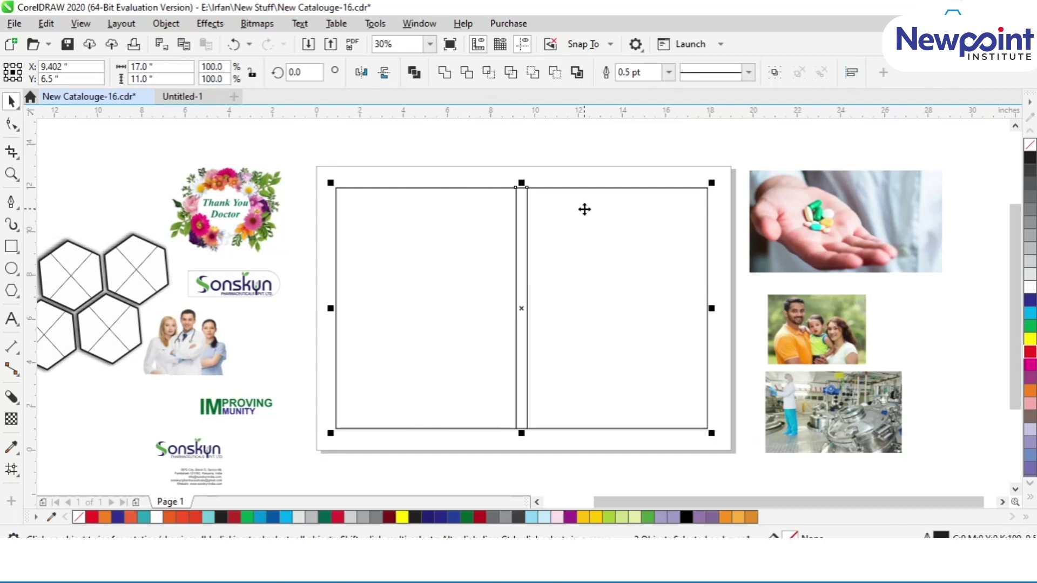
click(555, 173)
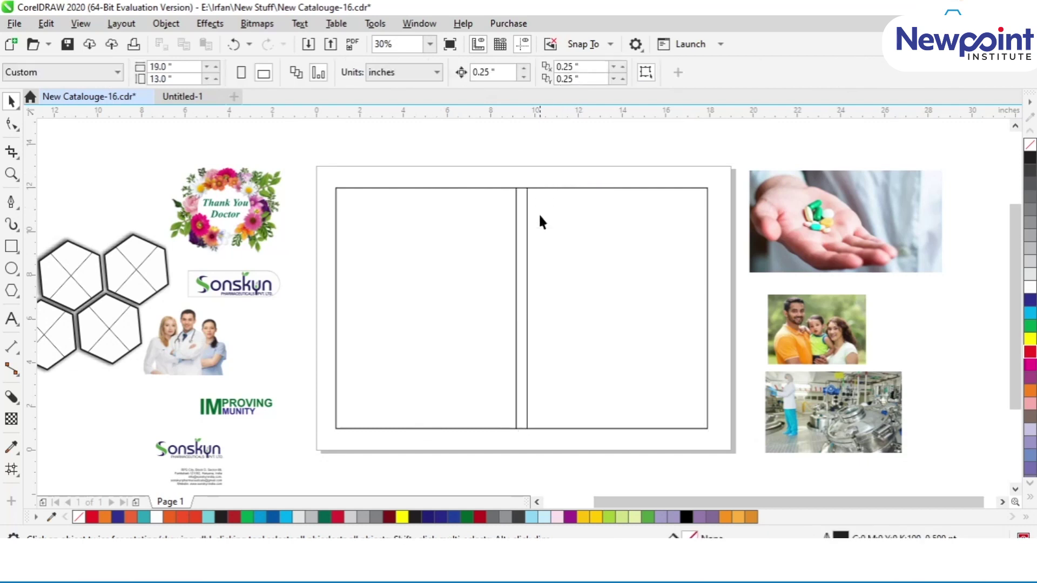
Move the two cover panels and the spine apart and remove the large cover rectangle behind them
click(485, 278)
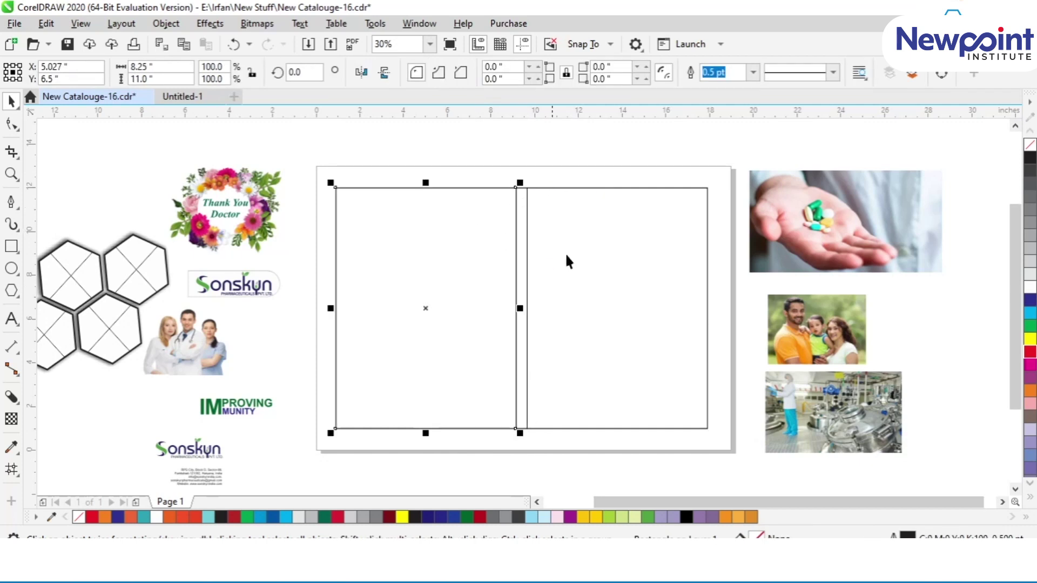
shift+click(586, 226)
drag(461, 218, 498, 249)
click(507, 350)
click(528, 340)
click(530, 339)
click(536, 339)
click(528, 316)
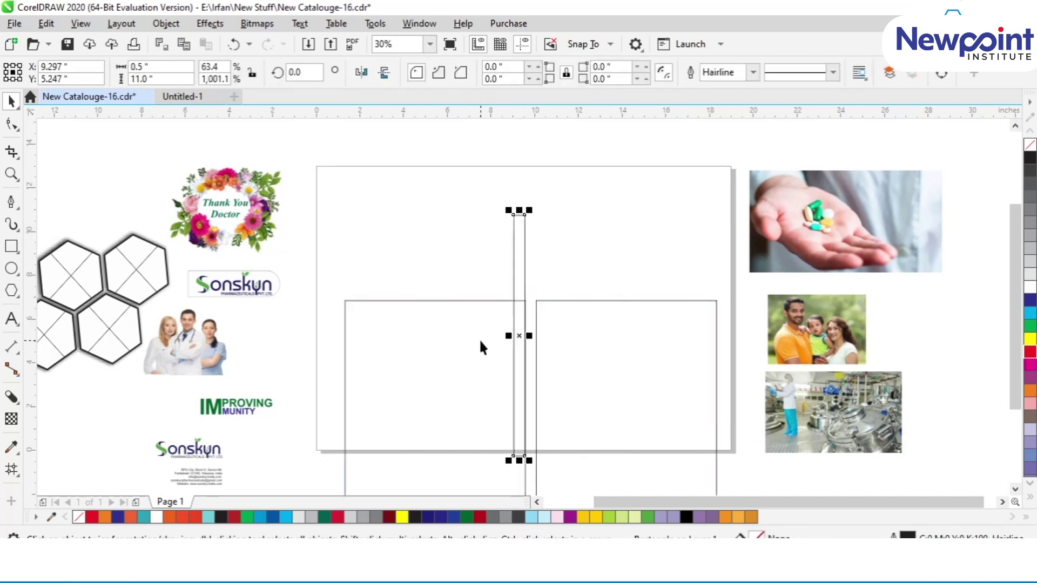
Move the cover panels back up so the spine rectangle fits exactly between them
click(477, 339)
shift+click(537, 331)
drag(537, 331, 450, 243)
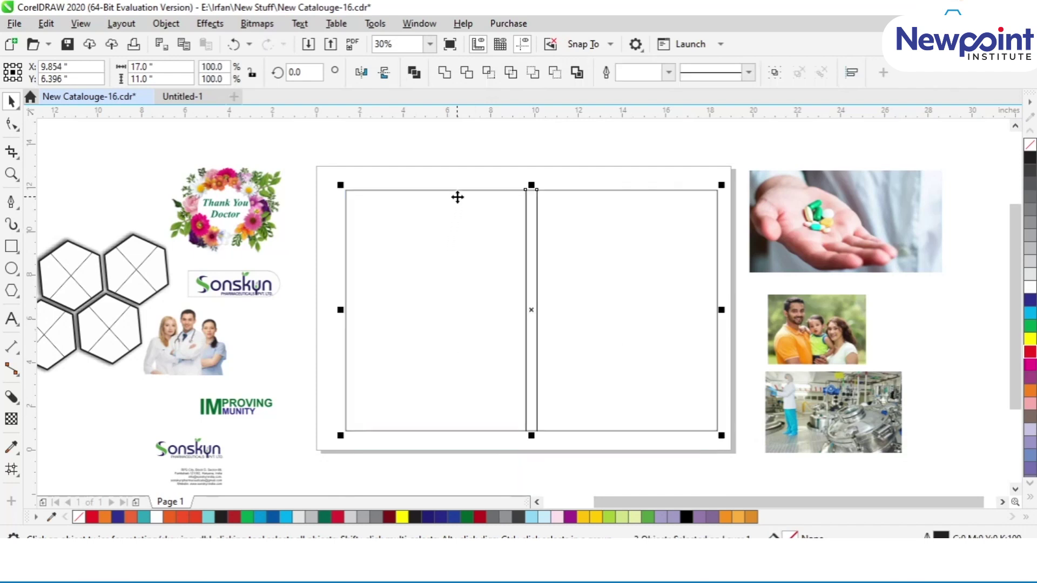
click(459, 169)
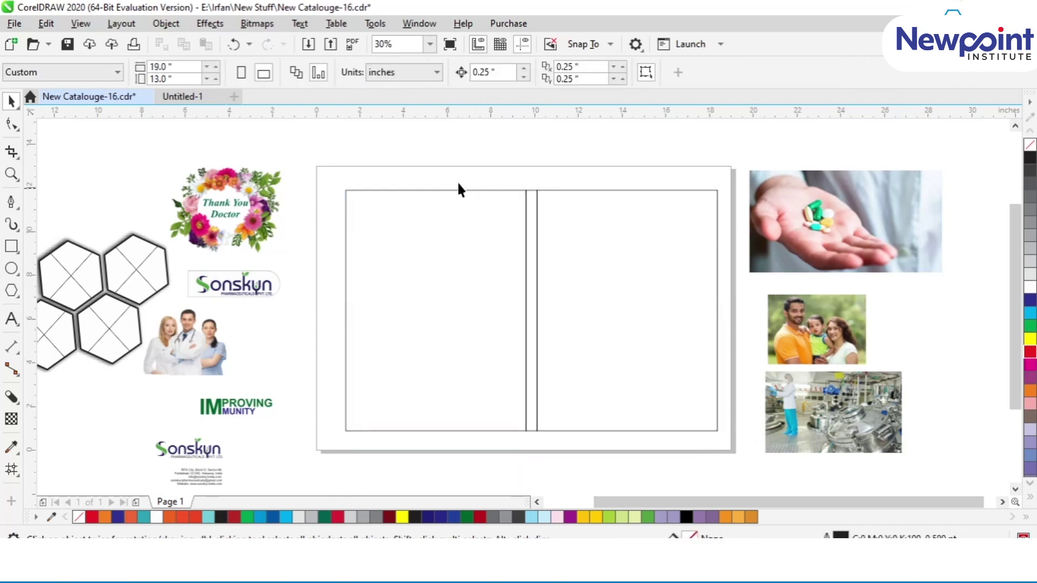
Group the spine and both cover panels, centre them on the page, and ungroup them again
drag(339, 179, 741, 437)
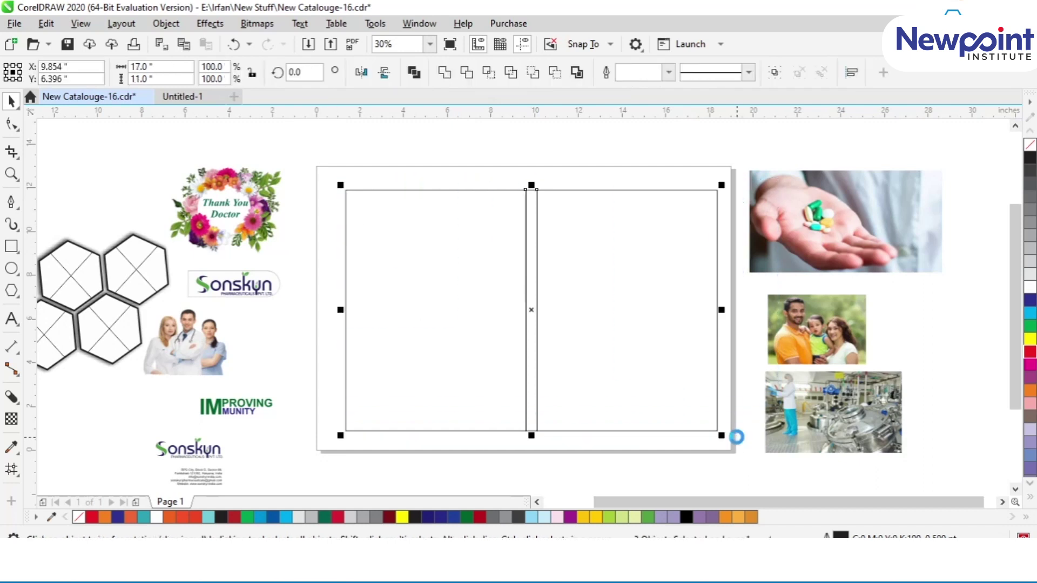
key(p)
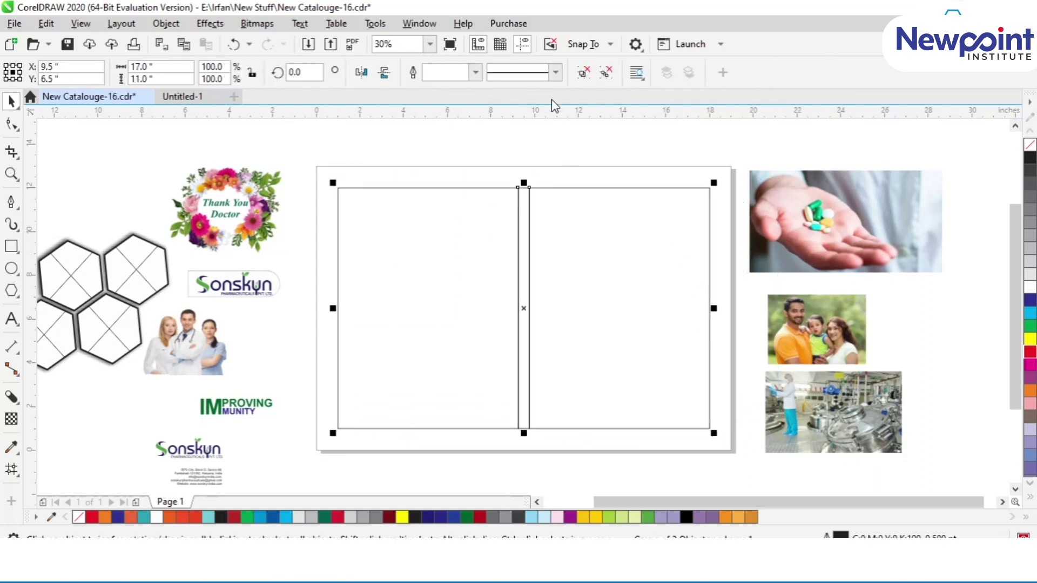
click(607, 73)
Try deleting each cover panel on its own and undo each deletion
click(517, 190)
scroll(520, 183, up, 5)
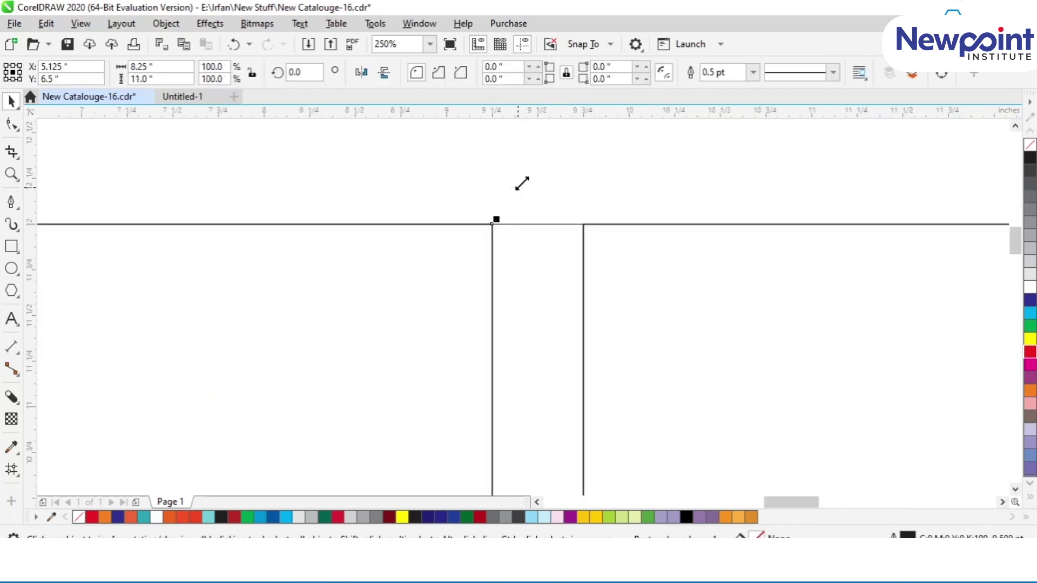
scroll(521, 183, down, 6)
key(Delete)
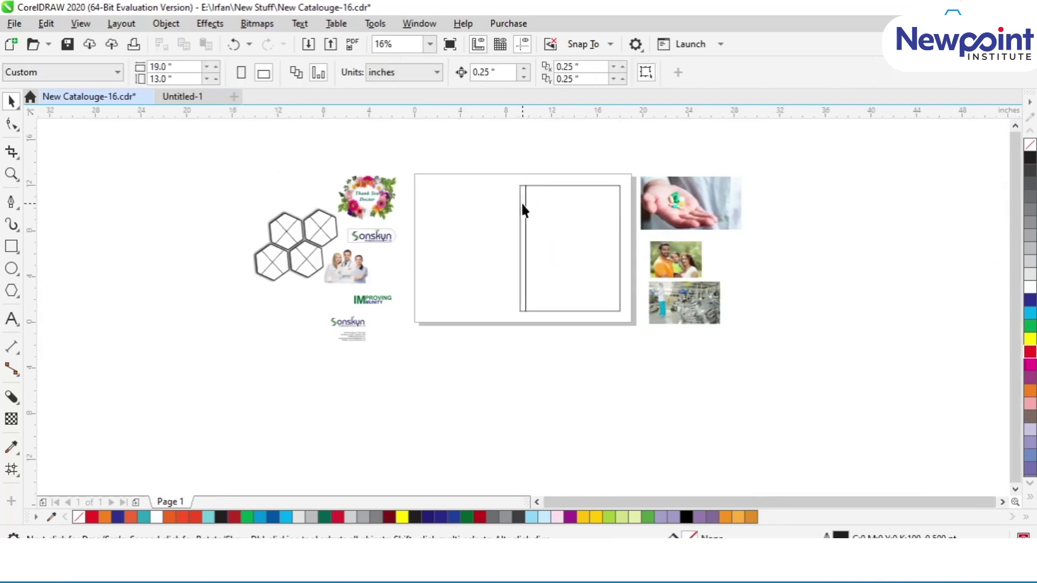
key(ctrl+z)
click(565, 221)
key(Delete)
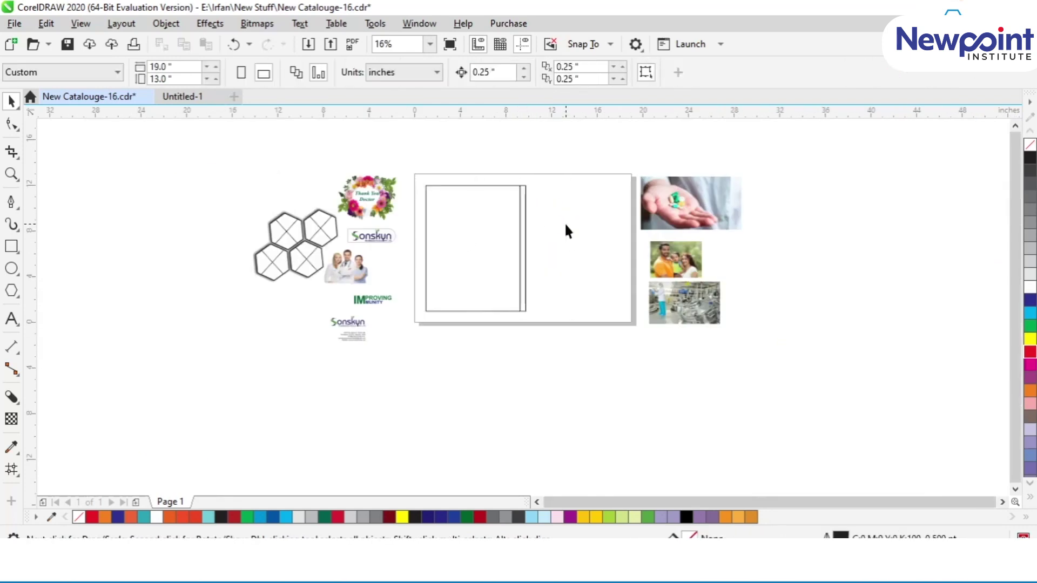
key(ctrl+z)
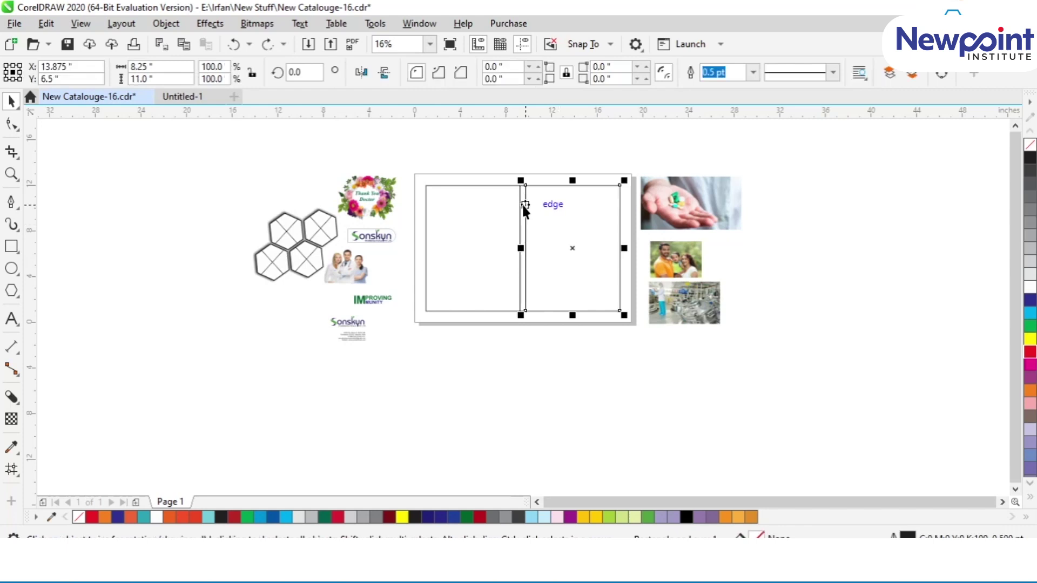
key(Delete)
key(ctrl+z)
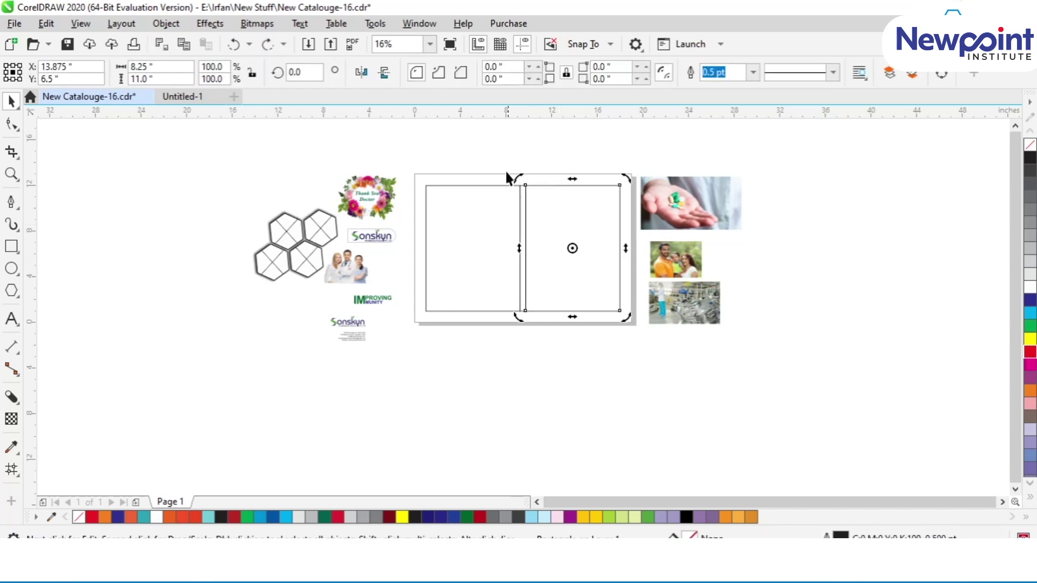
Examine the spine and both cover panels up close as separate objects
drag(507, 171, 542, 319)
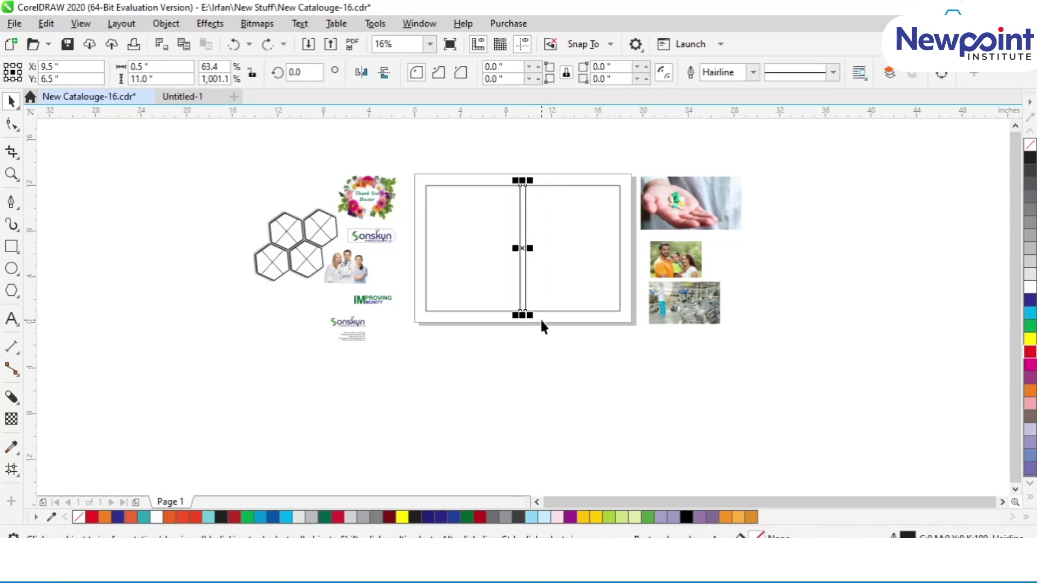
click(565, 351)
key(z)
drag(425, 179, 619, 326)
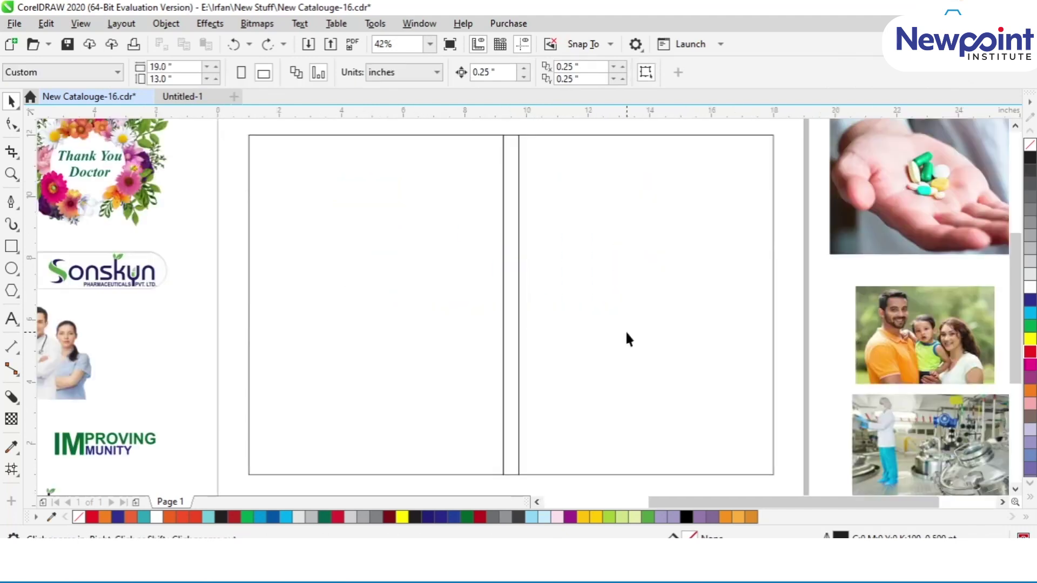
click(617, 324)
shift+click(414, 286)
shift+click(512, 223)
drag(511, 133, 514, 438)
Draw a rectangle about 3.36 in wide inside the lower part of the left cover panel
key(F2)
drag(213, 386, 838, 488)
drag(81, 274, 930, 364)
key(Delete)
click(12, 246)
drag(145, 263, 309, 315)
key(space)
Set the height of the new rectangle in the left cover panel to 1.5 in
double_click(133, 79)
text(1.25)
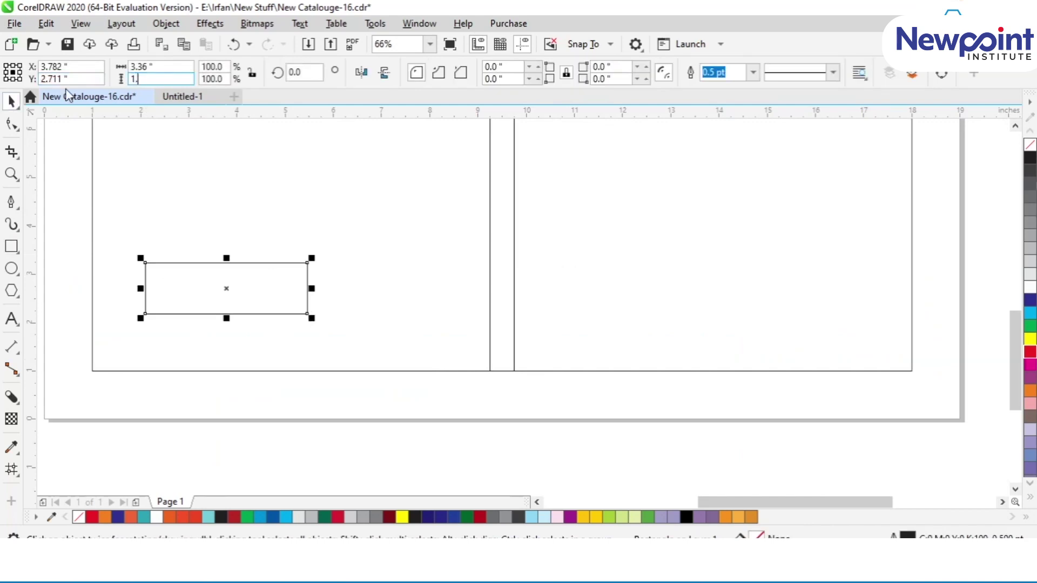
key(Return)
double_click(138, 79)
text(1.5)
key(Return)
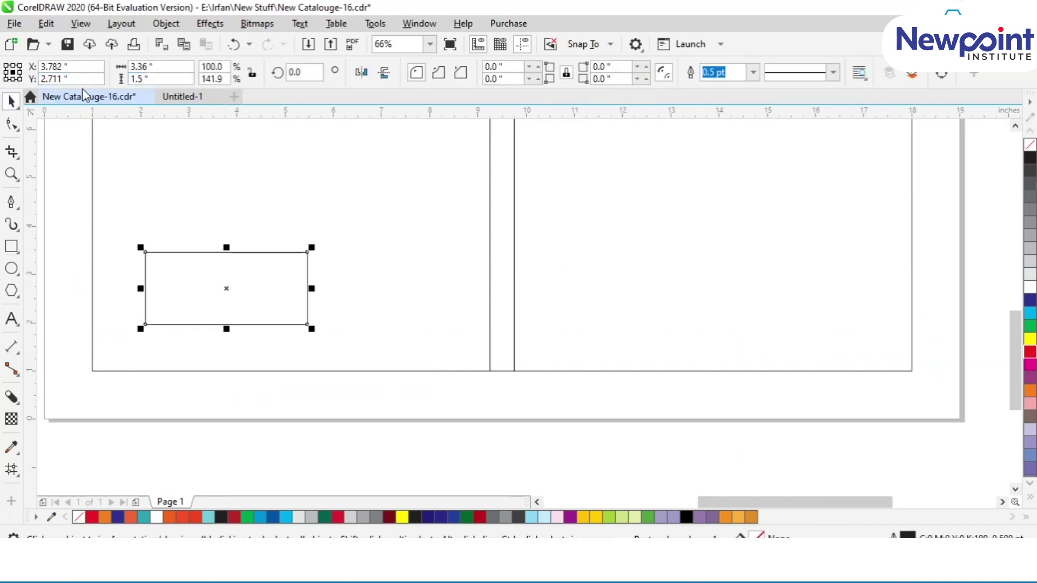
Align the 1.5 in high rectangle with the left panel's outer edge, stretch it to 17 in across the whole cover, and lower it towards the bottom
shift+click(176, 200)
key(l)
key(Escape)
click(119, 270)
drag(264, 287, 920, 264)
drag(384, 292, 382, 313)
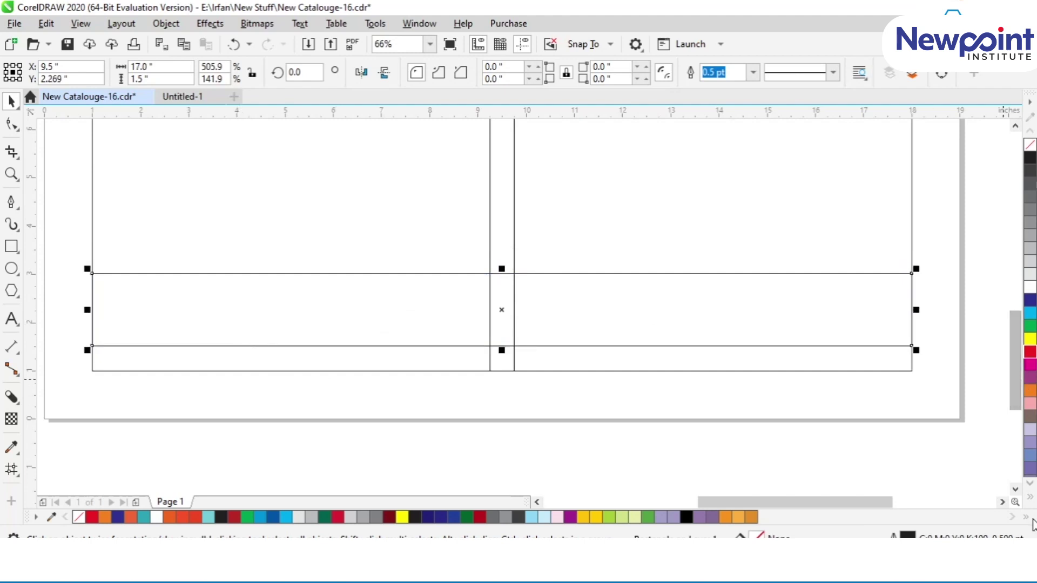
Fill the 17 in wide strip across the lower cover with white
click(1029, 497)
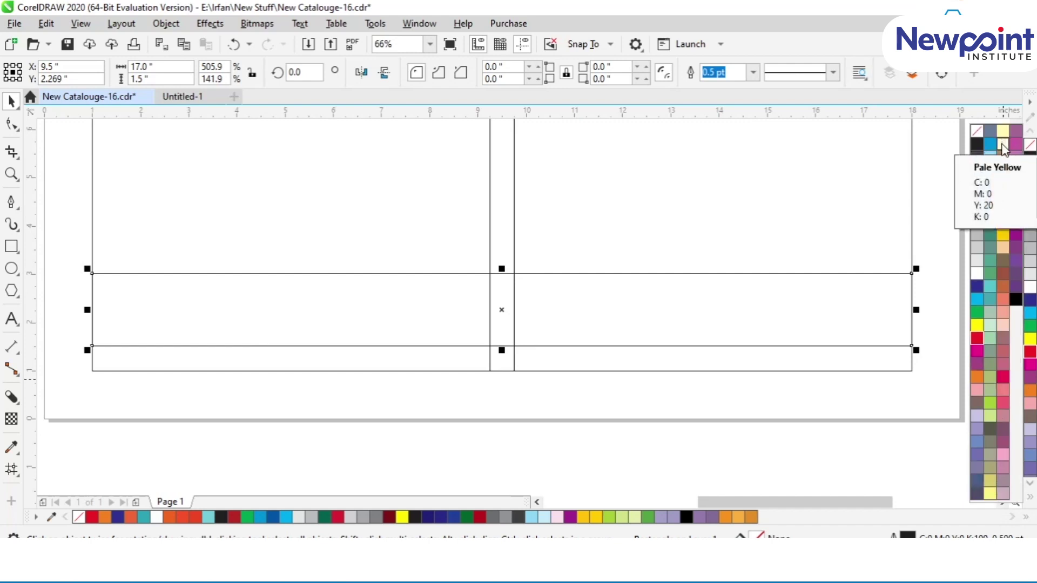
click(977, 272)
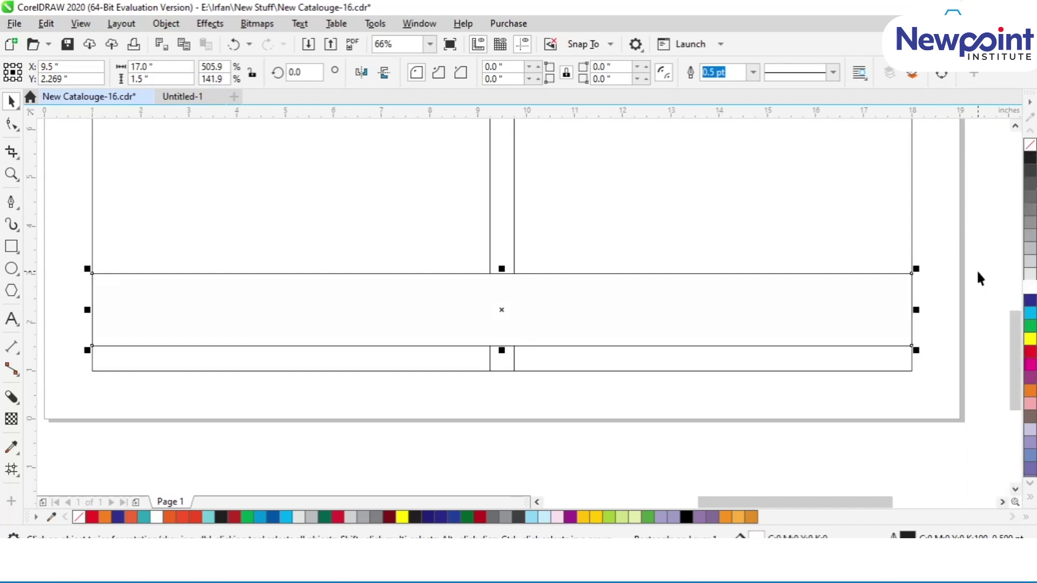
drag(501, 350, 488, 287)
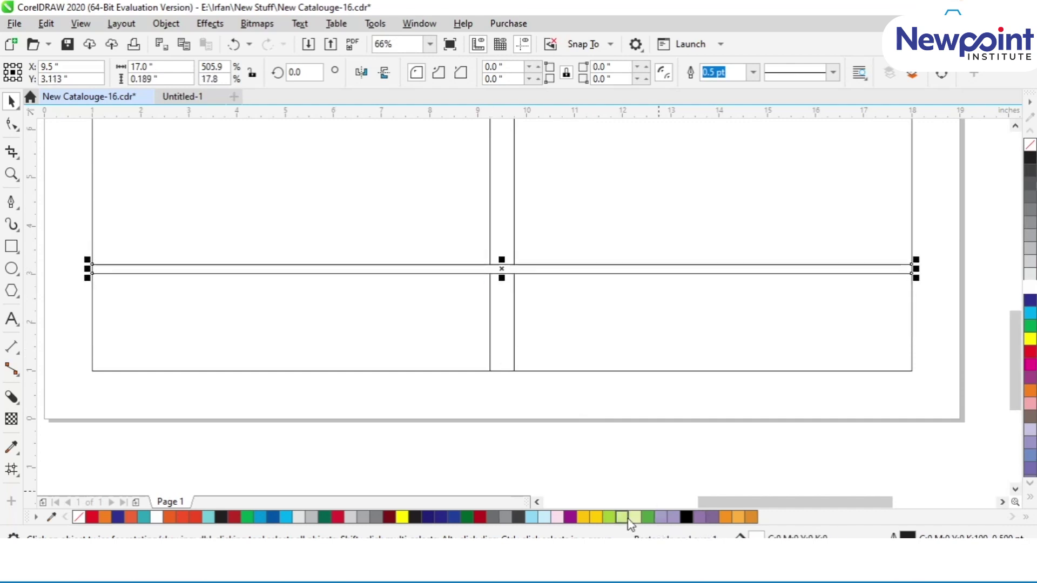
click(751, 518)
click(490, 280)
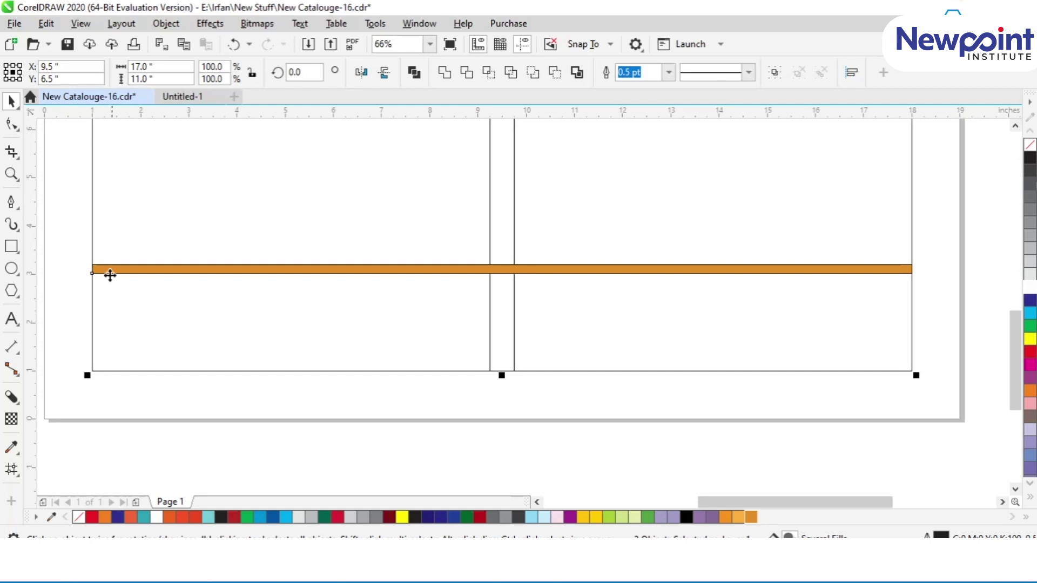
drag(69, 274, 785, 378)
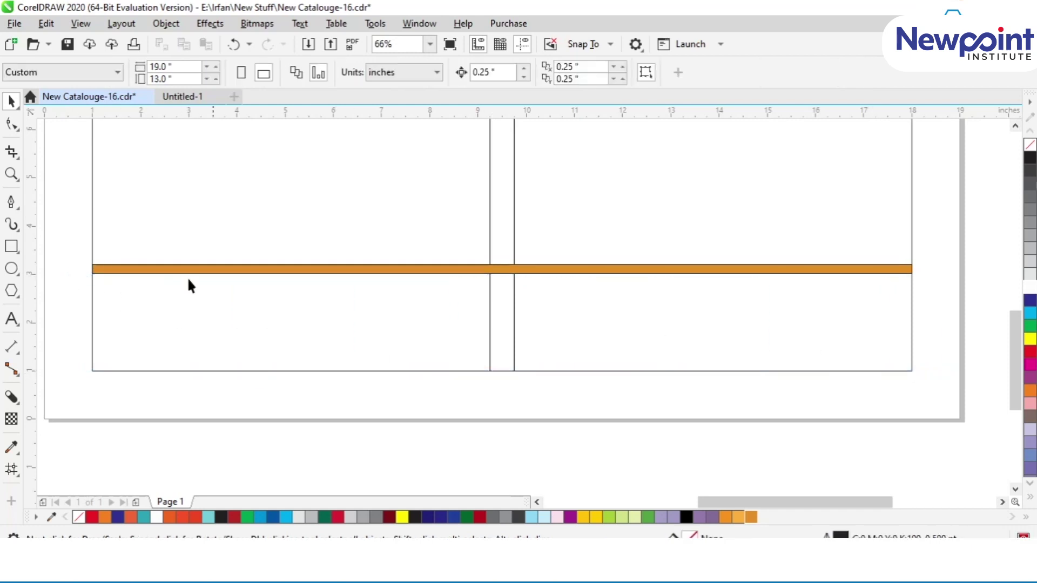
drag(79, 268, 928, 382)
click(734, 317)
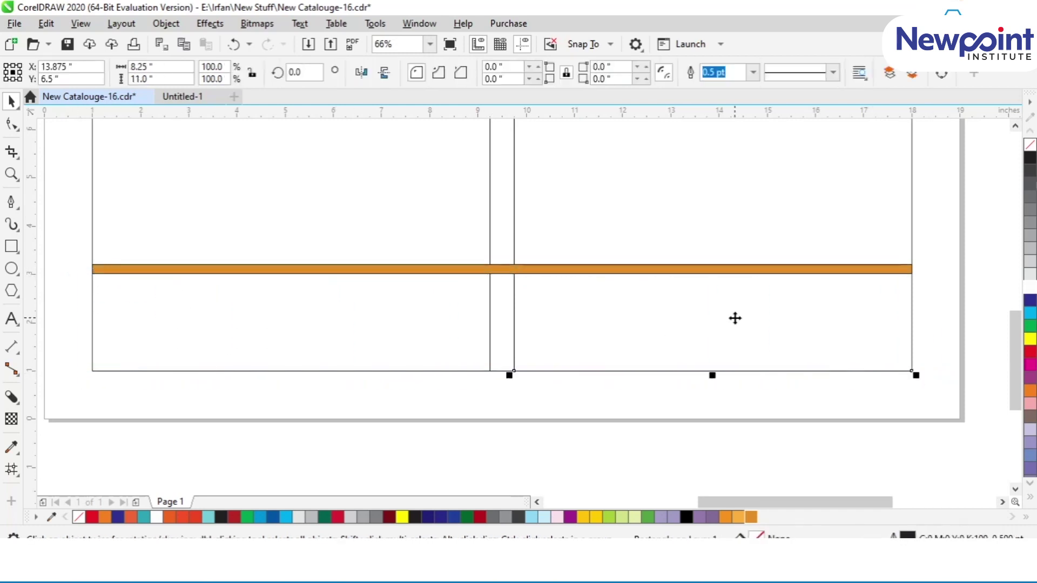
key(ctrl+z)
key(ctrl+z)
key(ctrl+z)
key(ctrl+z)
key(ctrl+z)
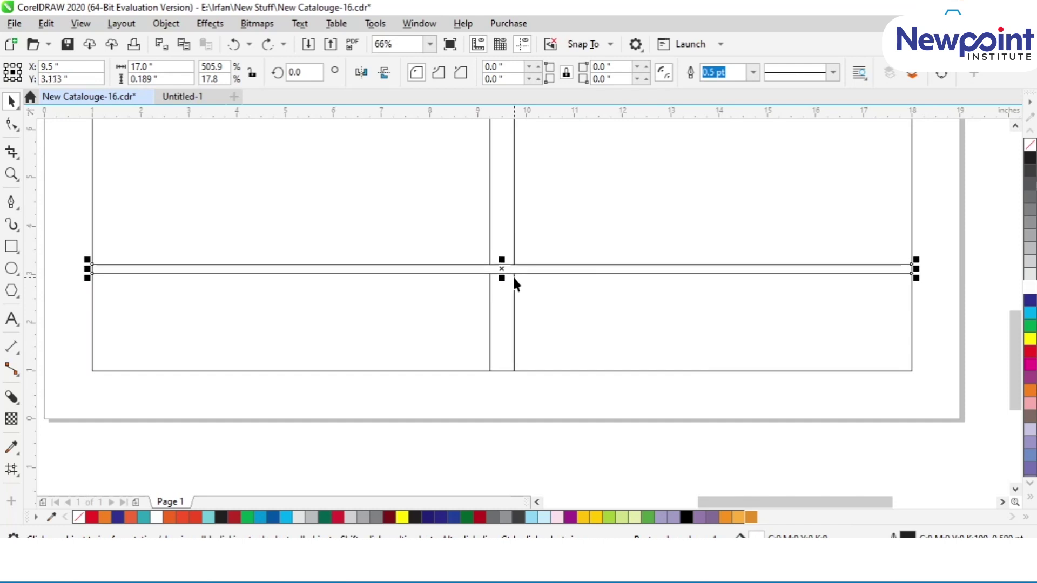
click(331, 313)
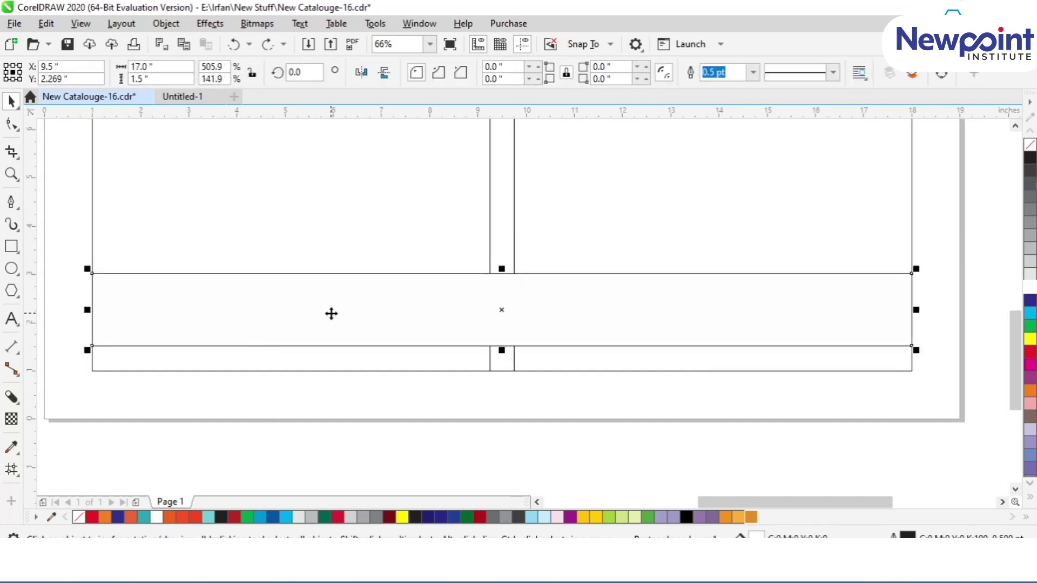
Mirror a copy of the white strip above it as a band about 0.14 in high, filled orange (C0 M50 Y100 K0) without an outline
drag(502, 350, 511, 270)
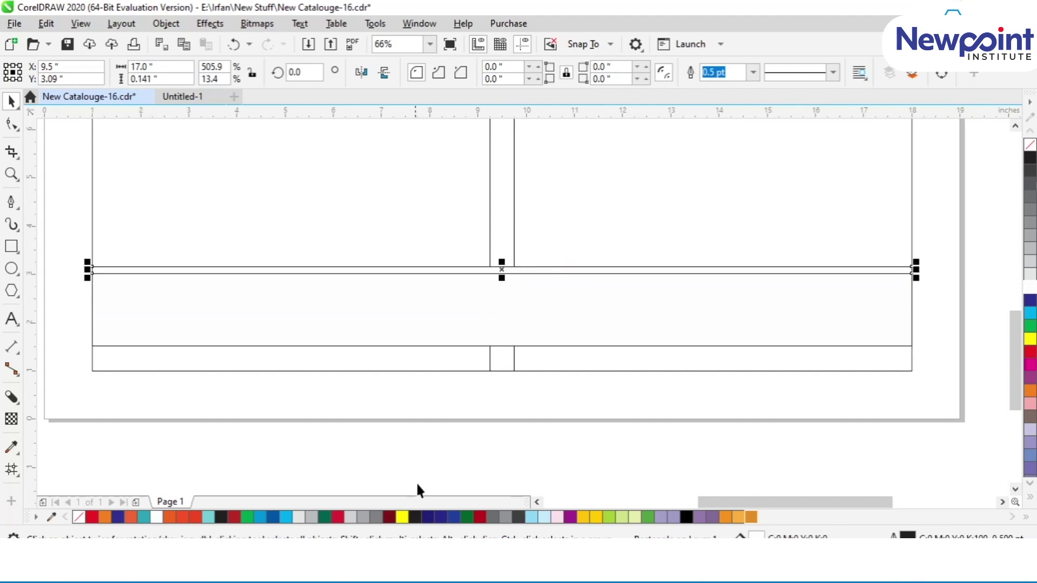
click(725, 517)
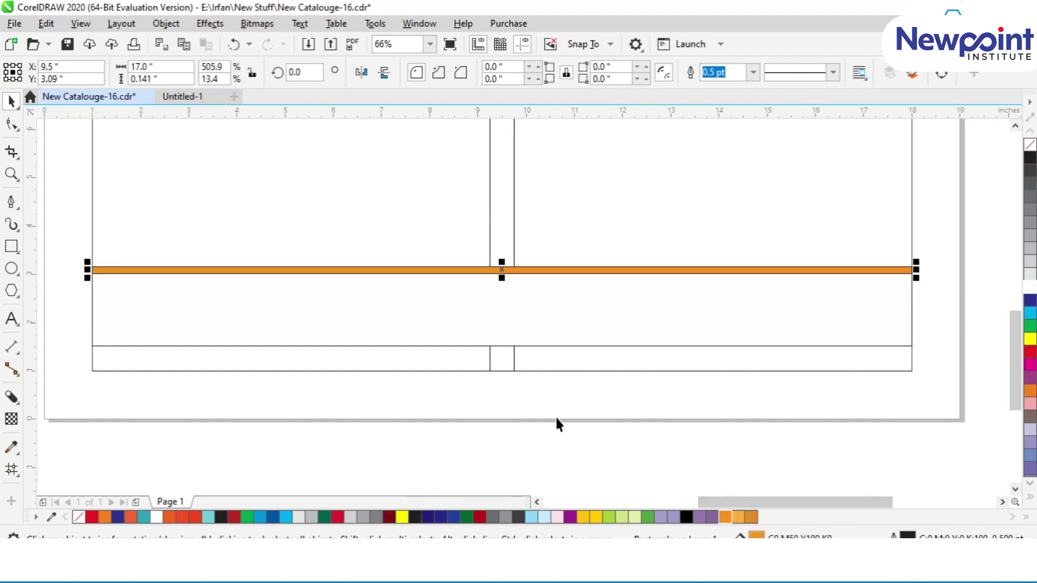
right_click(79, 517)
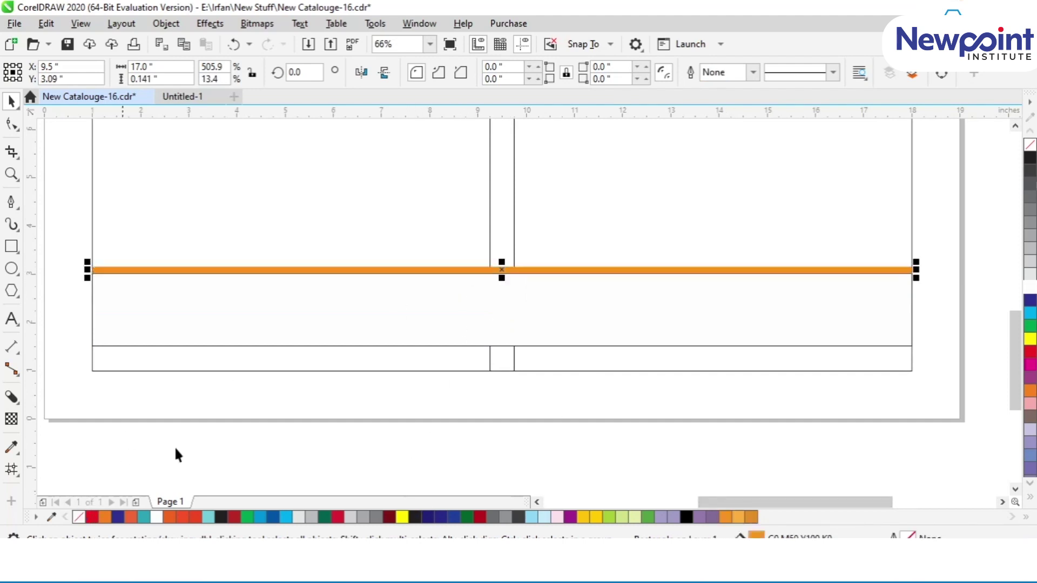
Copy the orange band down and snap it against the lower edge of the white strip
click(286, 331)
drag(502, 269, 500, 346)
click(459, 284)
click(456, 272)
drag(102, 268, 54, 304)
scroll(110, 365, up, 4)
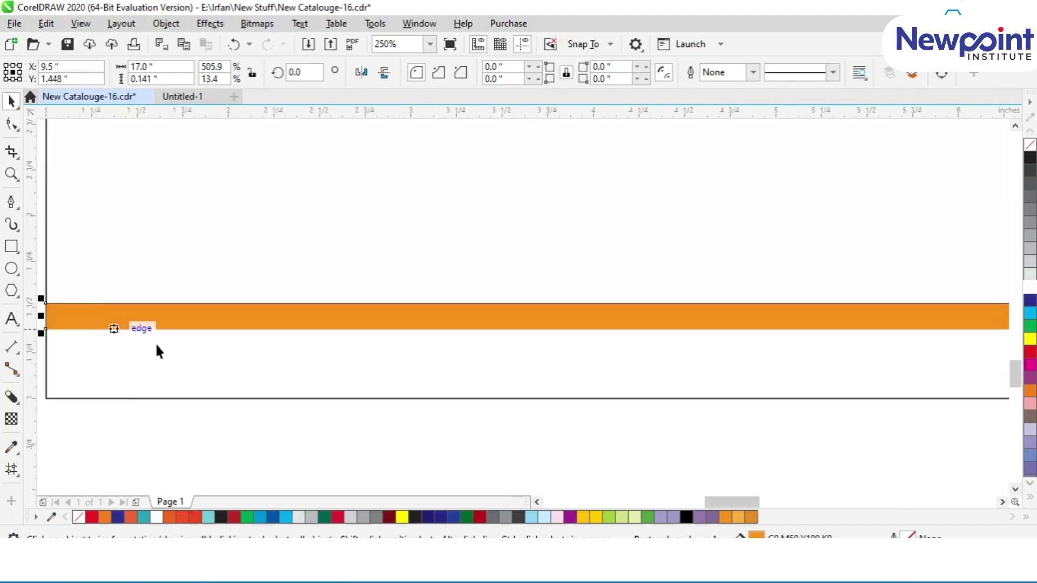
scroll(193, 351, down, 4)
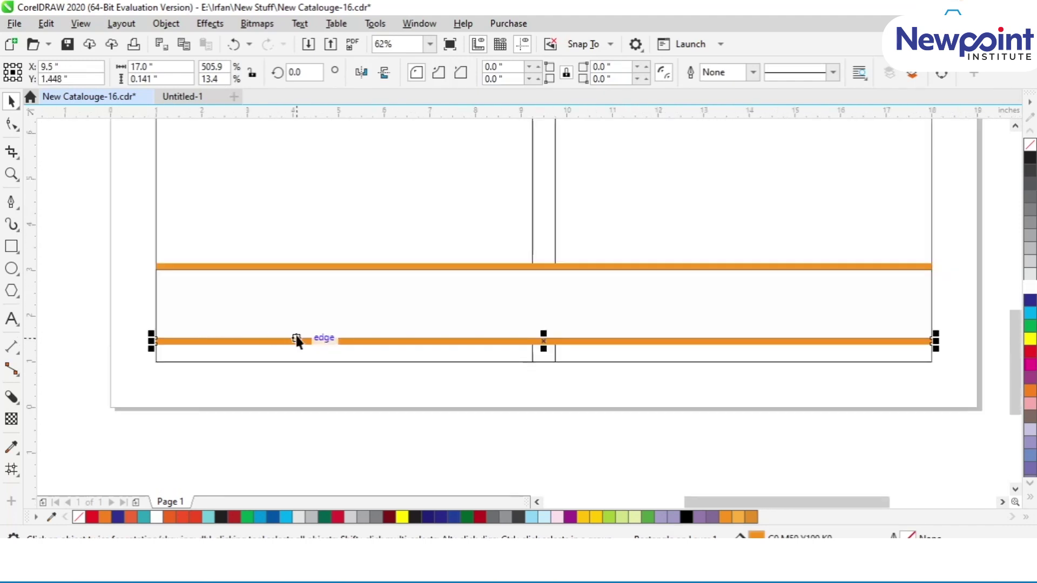
Remove the outline from the white strip between the two orange bands
click(309, 316)
right_click(80, 518)
click(156, 412)
Mirror a thinner copy of the upper orange band just above it, about 0.06 in high, and fill it yellow (C0 M20 Y100 K0)
click(518, 267)
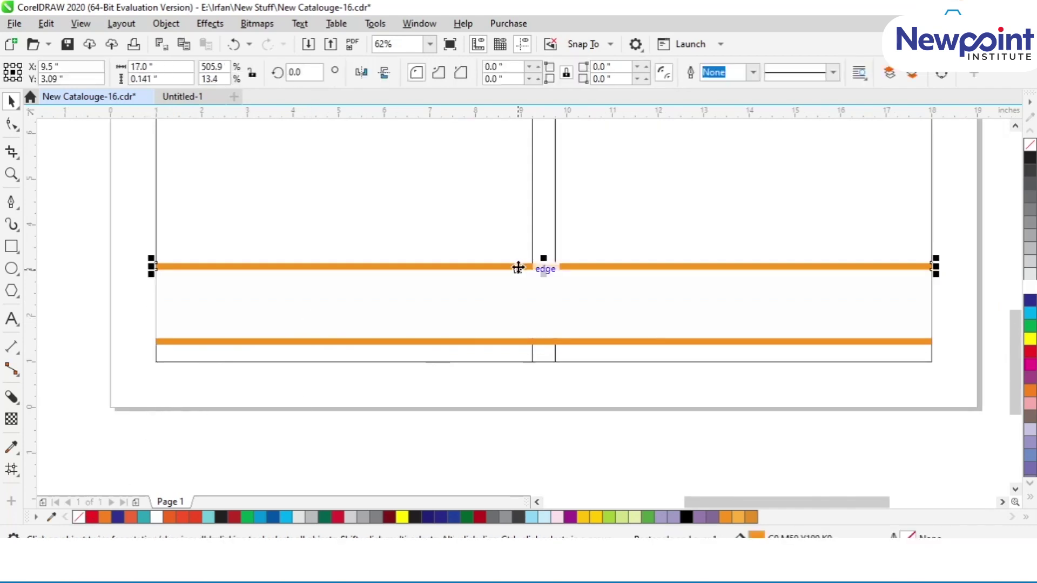
scroll(519, 265, up, 2)
scroll(576, 273, up, 2)
drag(563, 267, 562, 244)
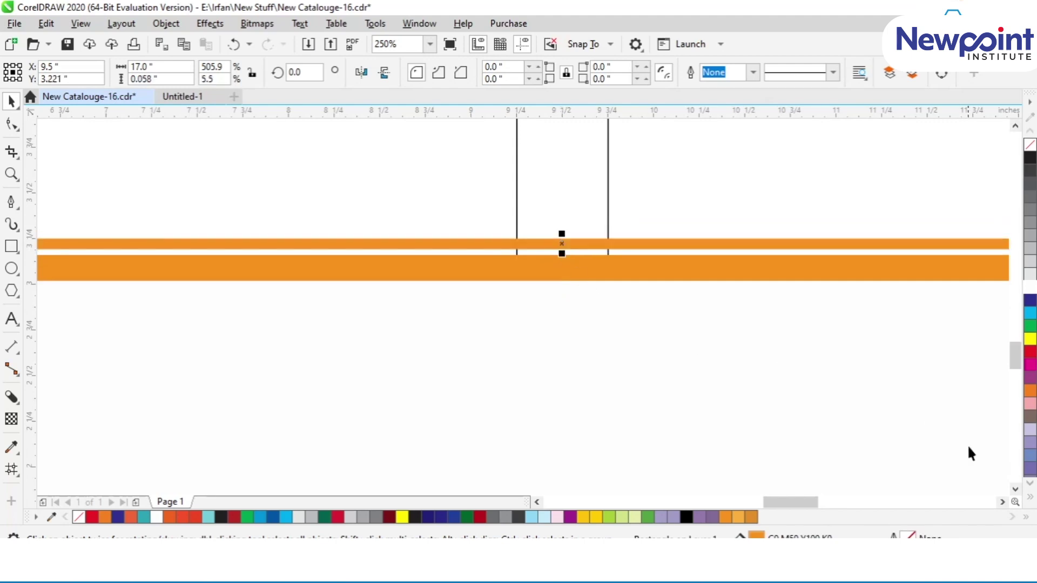
click(1030, 498)
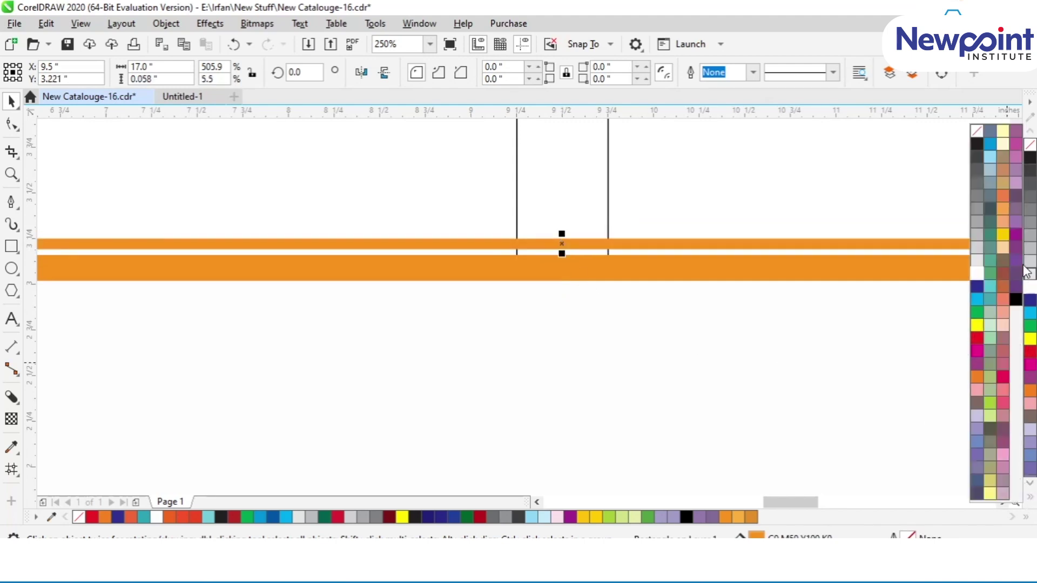
click(1003, 235)
scroll(651, 349, down, 4)
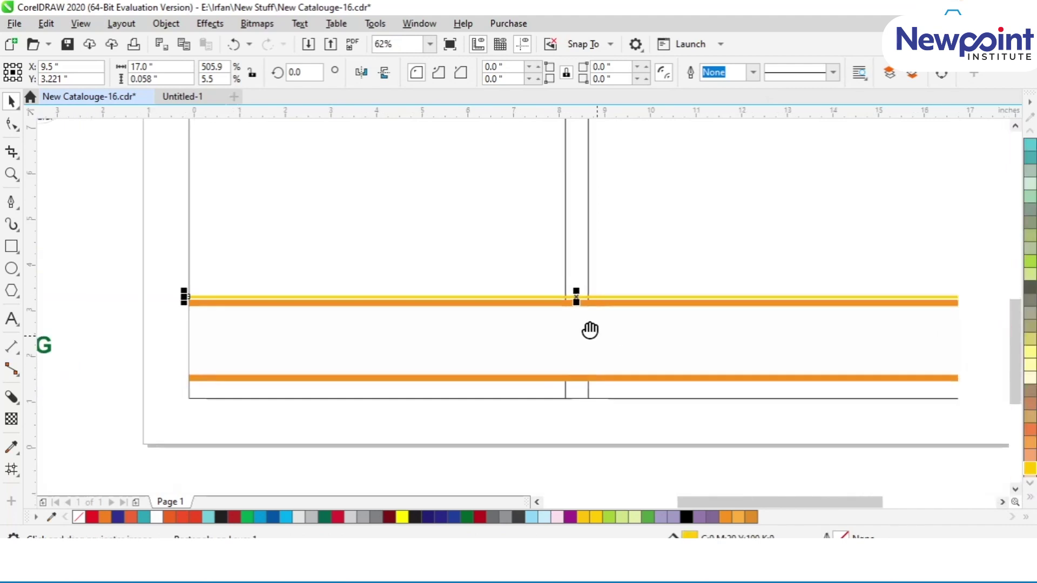
drag(590, 330, 557, 284)
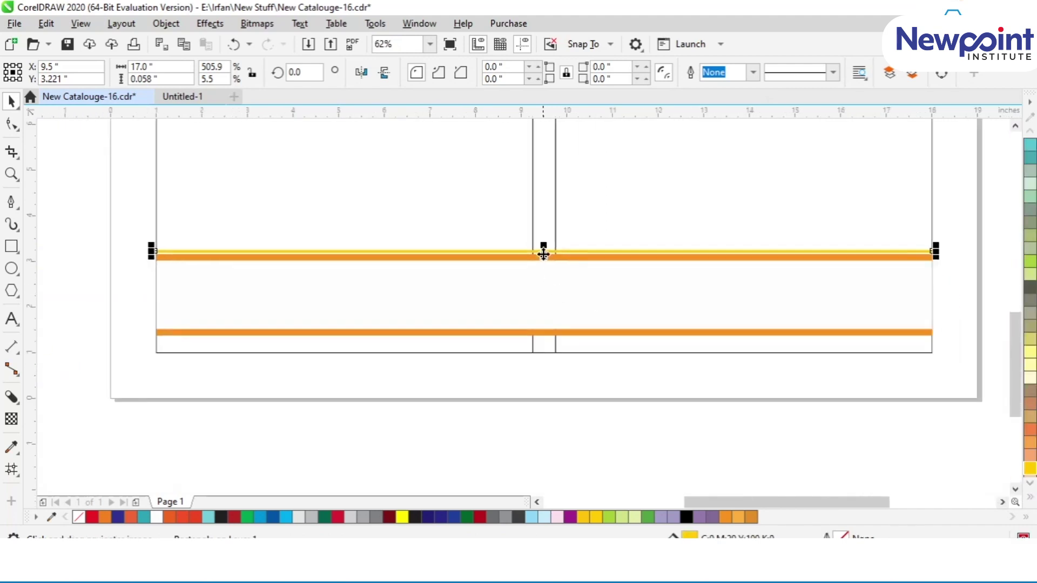
Delete the lower orange band and give the white strip a red outline
click(346, 332)
key(Delete)
click(289, 300)
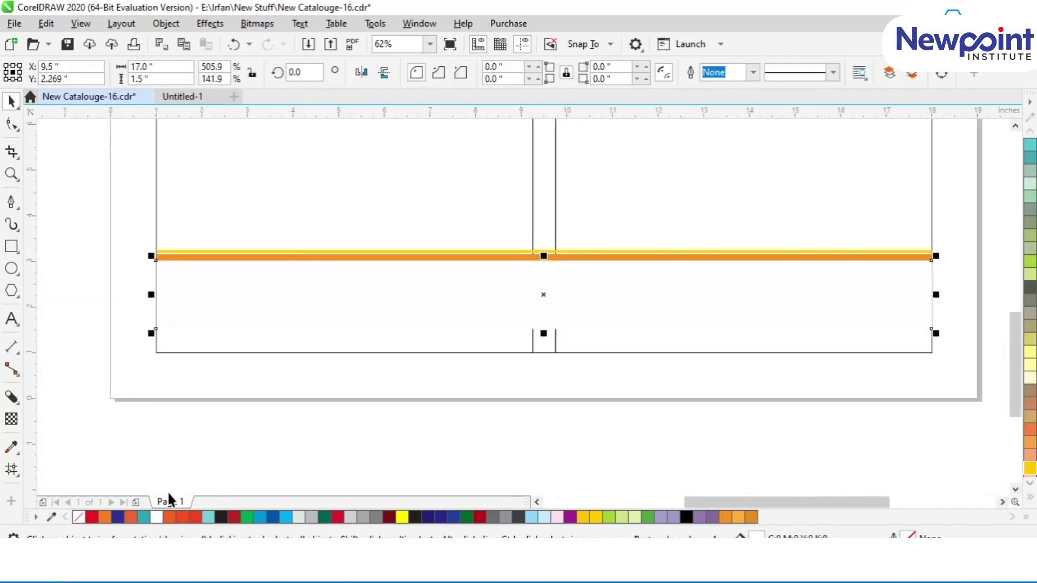
right_click(95, 517)
click(179, 257)
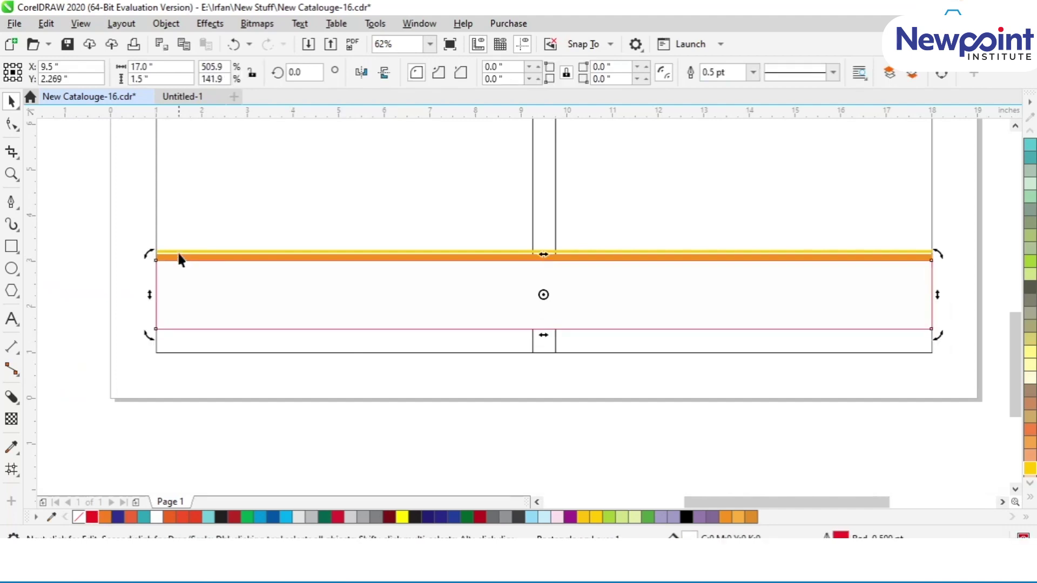
Copy the orange and yellow bands together, flip the copy vertically, and snap it against the white strip's lower edge
drag(128, 232, 941, 303)
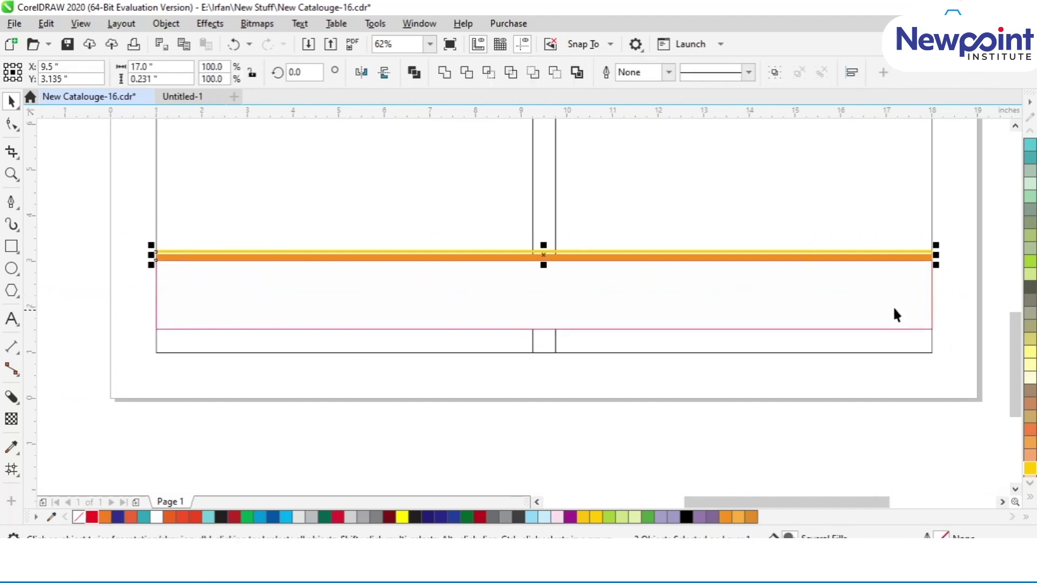
key(e)
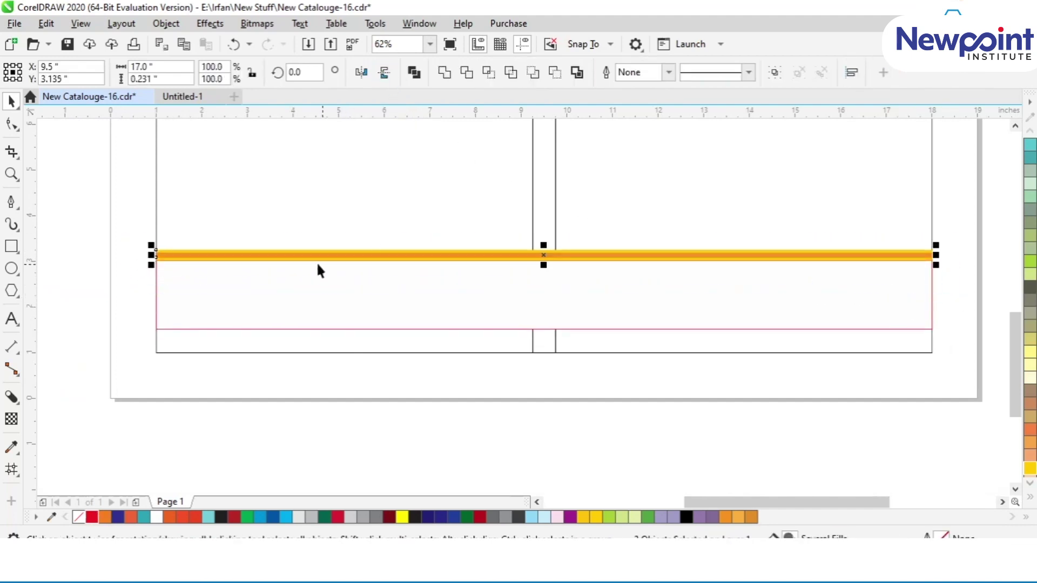
drag(312, 260, 308, 376)
scroll(173, 367, up, 5)
drag(88, 367, 108, 215)
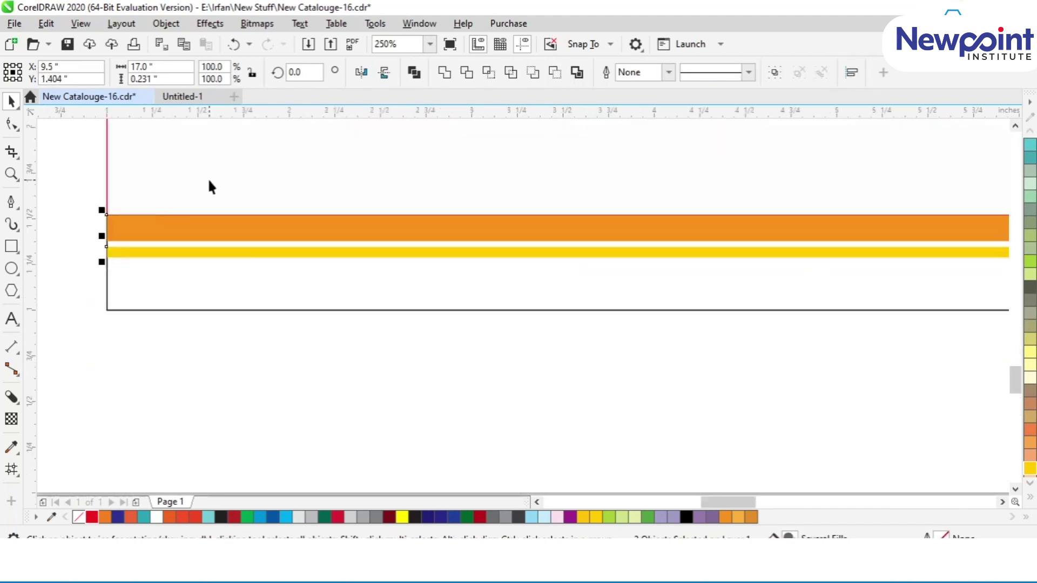
scroll(208, 181, down, 2)
scroll(216, 181, down, 4)
Remove the red outline from the white strip
click(516, 389)
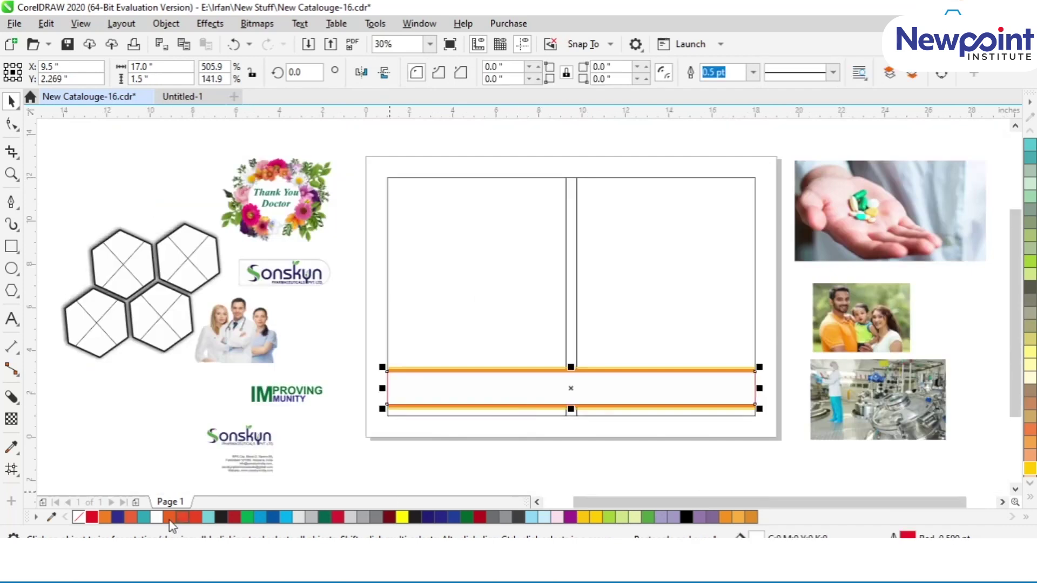
right_click(78, 518)
click(364, 448)
Fill both cover panels dark green (C100 M0 Y100 K50), removing the right panel's outline and giving the left panel a matching green outline
click(699, 257)
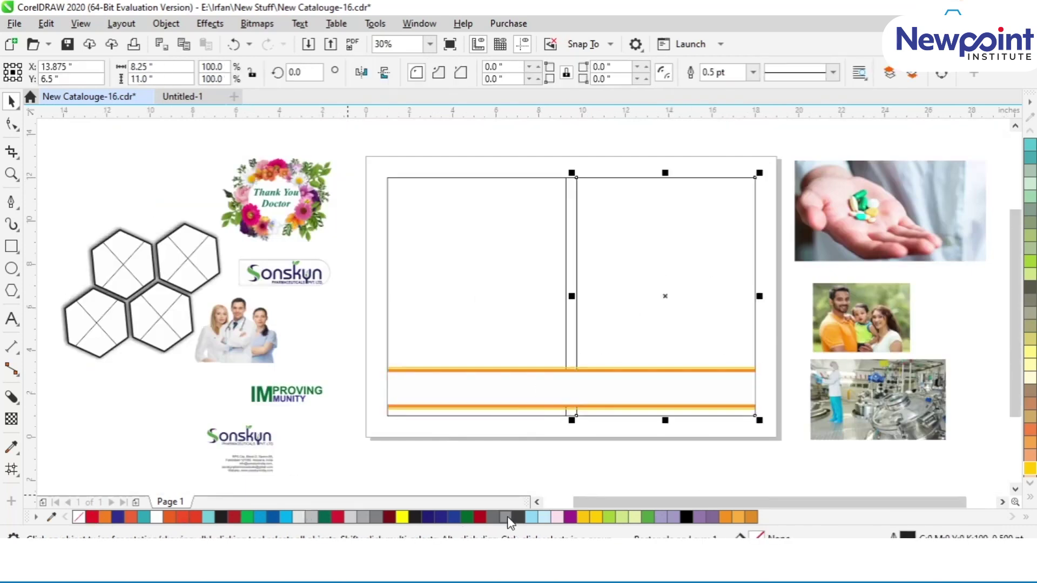
click(467, 517)
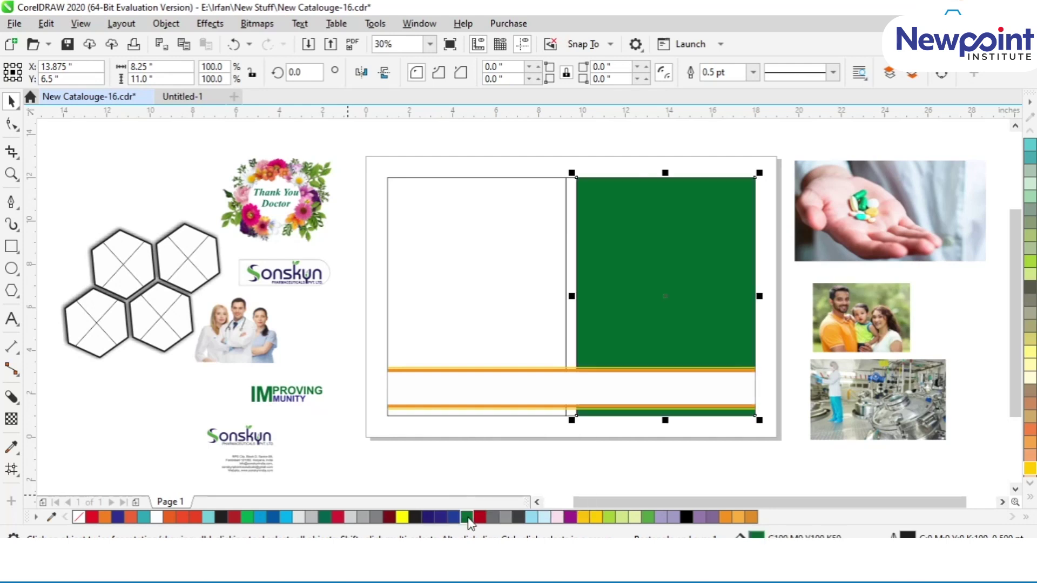
right_click(79, 518)
click(477, 295)
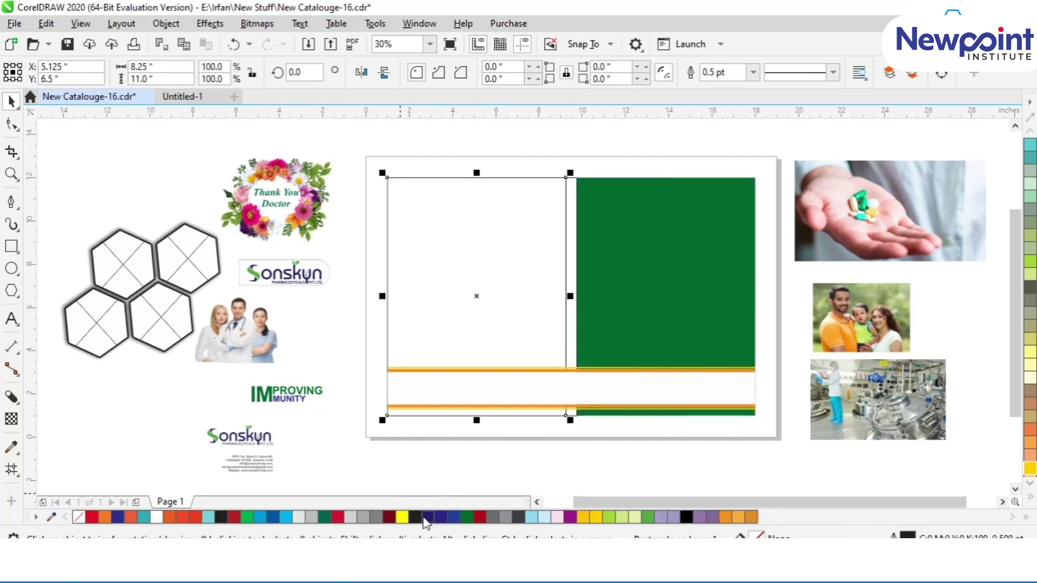
right_click(467, 517)
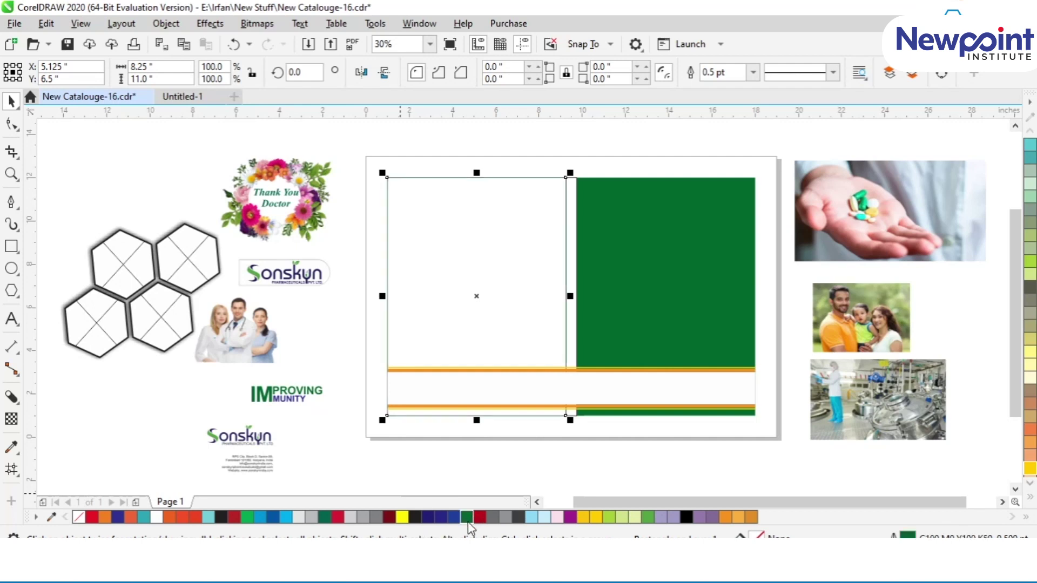
click(467, 518)
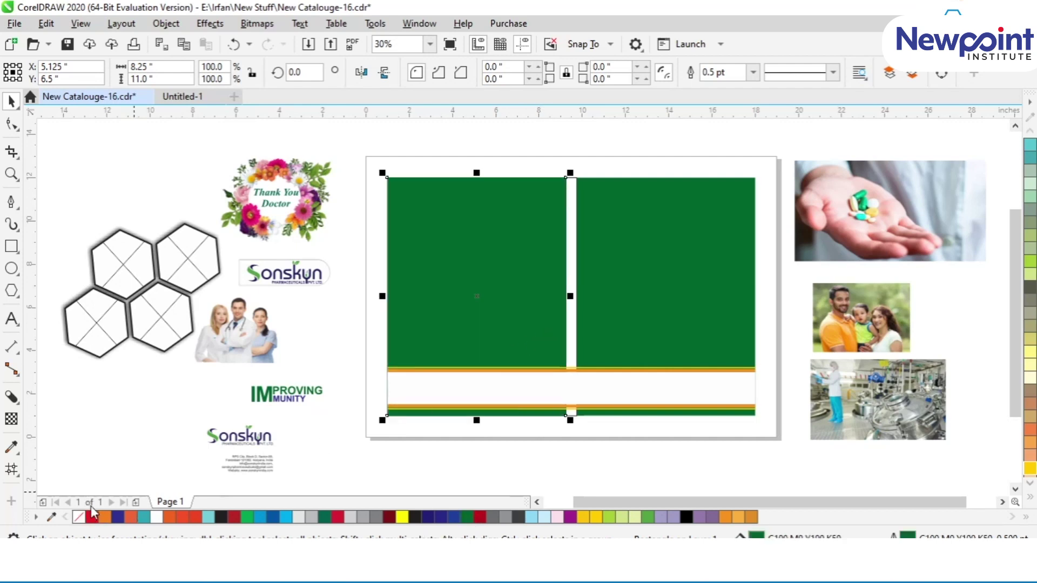
Fill the 0.5 in spine with the same dark green and remove its outline
click(571, 347)
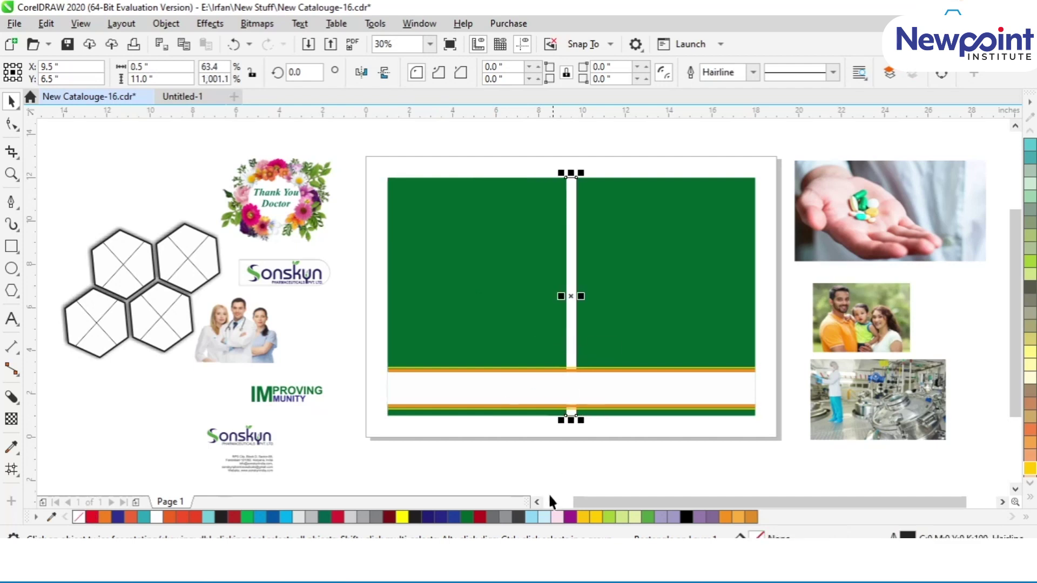
click(468, 516)
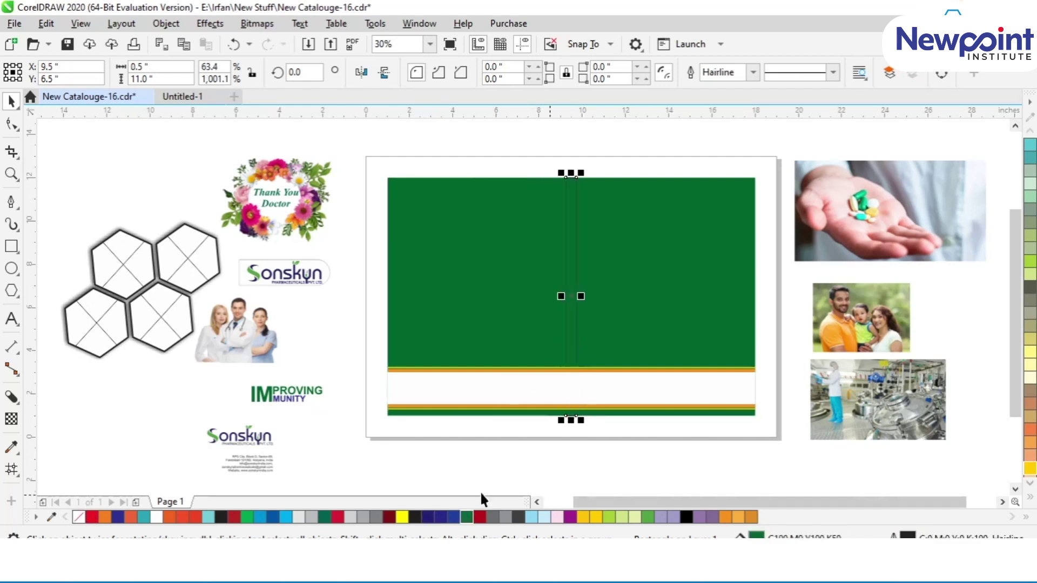
click(552, 453)
click(570, 301)
click(79, 518)
click(452, 449)
Examine the seams between the spine and the two green cover panels up close
key(z)
drag(381, 166, 747, 431)
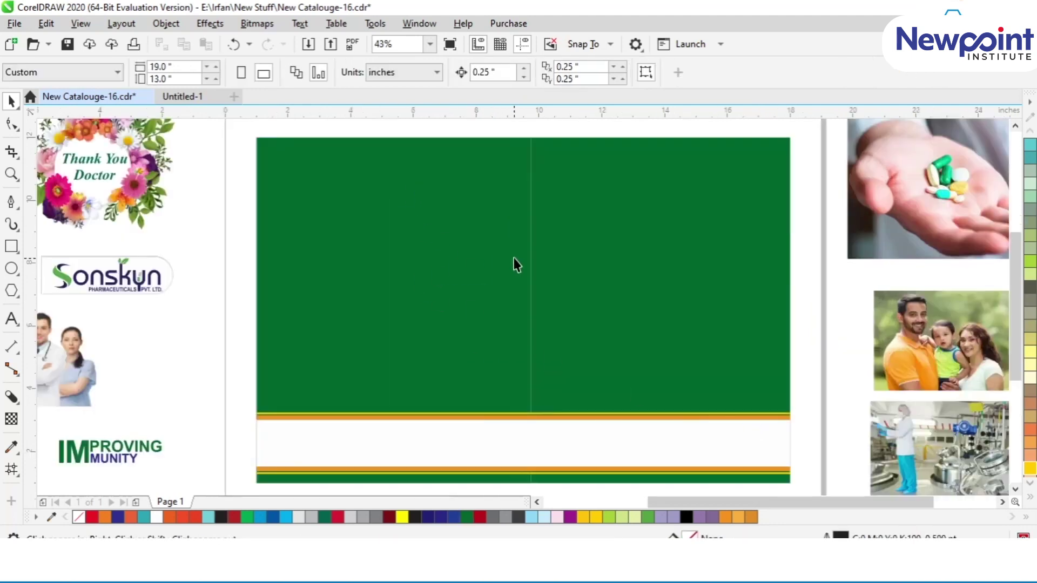
click(556, 195)
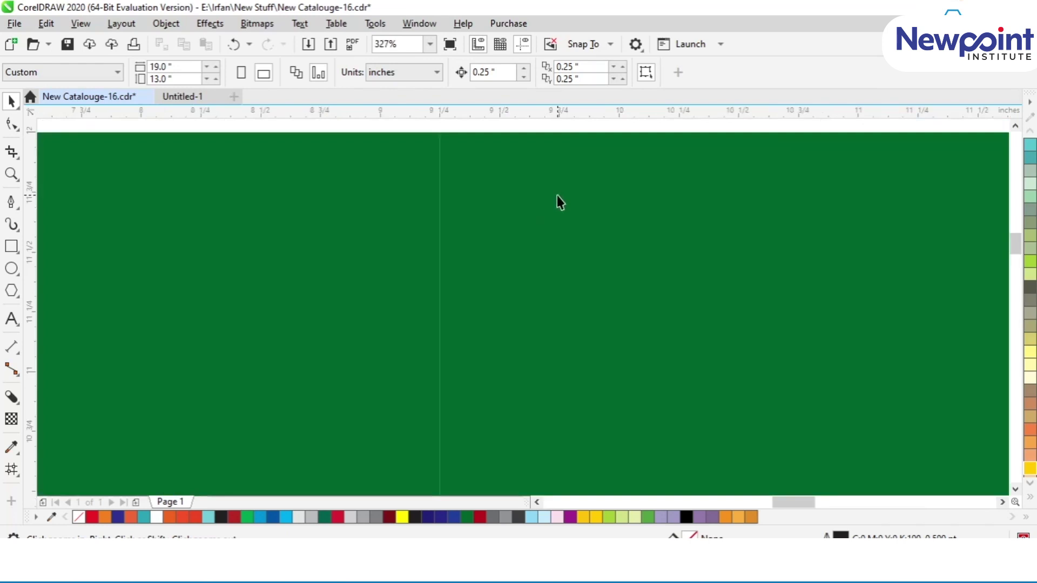
right_click(556, 196)
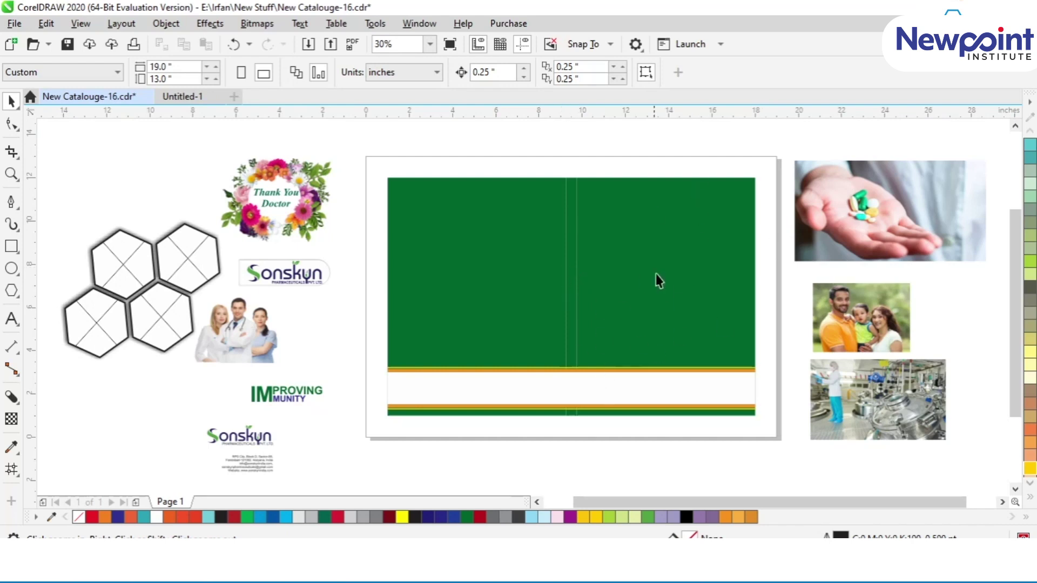
Shorten a copy of the right green panel to 8.808 in, ending its lower edge at the upper yellow band
key(z)
drag(556, 169, 779, 428)
click(467, 215)
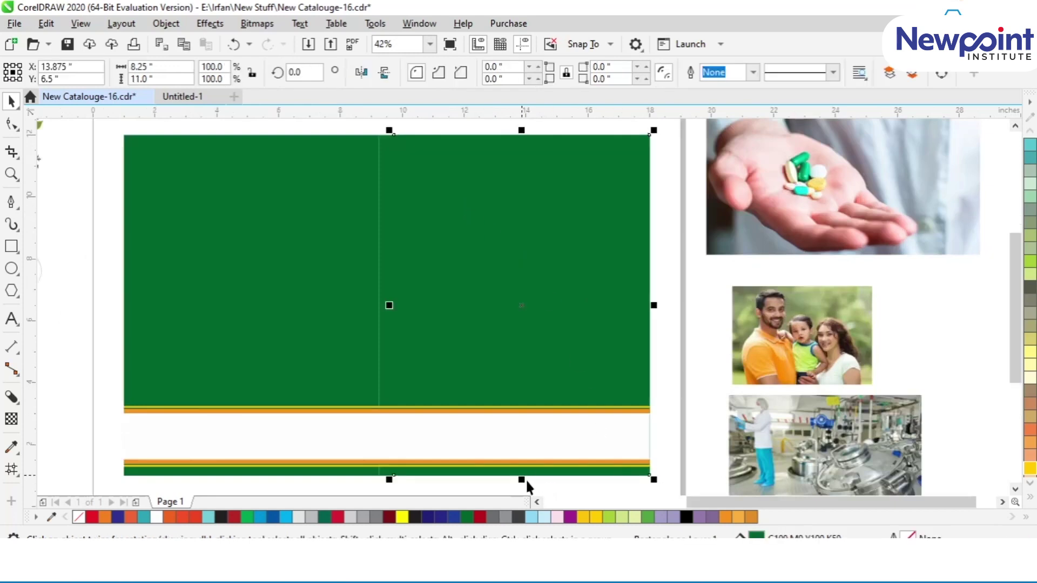
drag(528, 480, 526, 412)
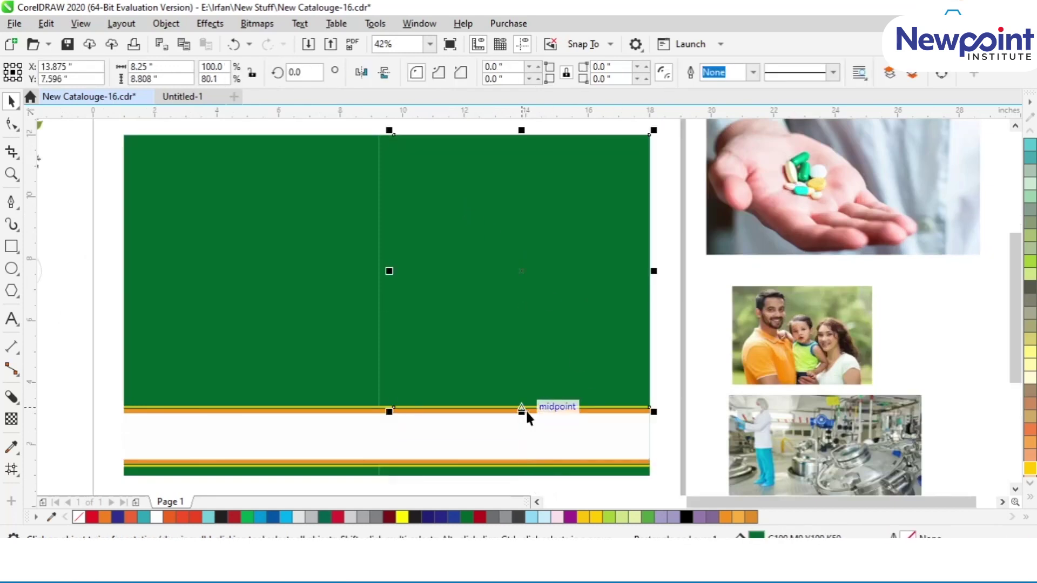
Convert the shortened panel to curves and delete its lower-right node to leave a triangle
key(ctrl+q)
key(F10)
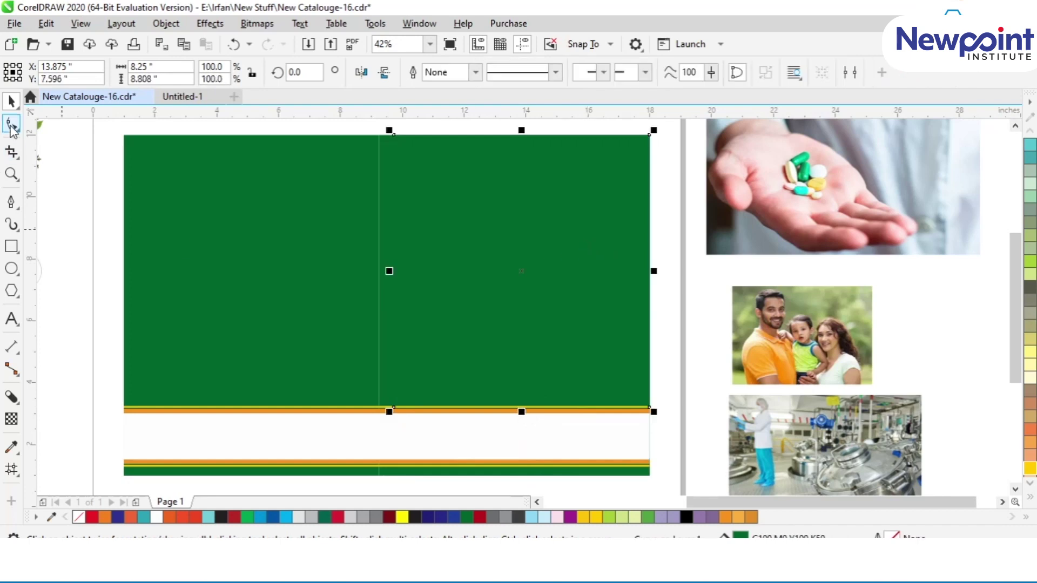
drag(576, 348, 708, 455)
key(Delete)
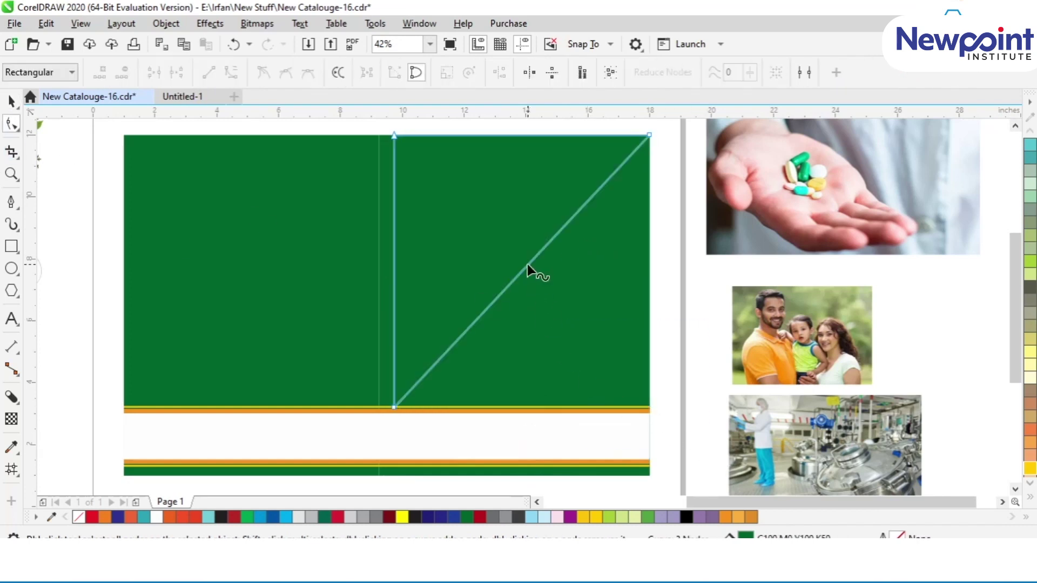
Bend the triangle's diagonal into a smooth S-curve by converting its segments to curves, and fill the shape white
click(581, 211)
drag(372, 122, 677, 392)
click(231, 74)
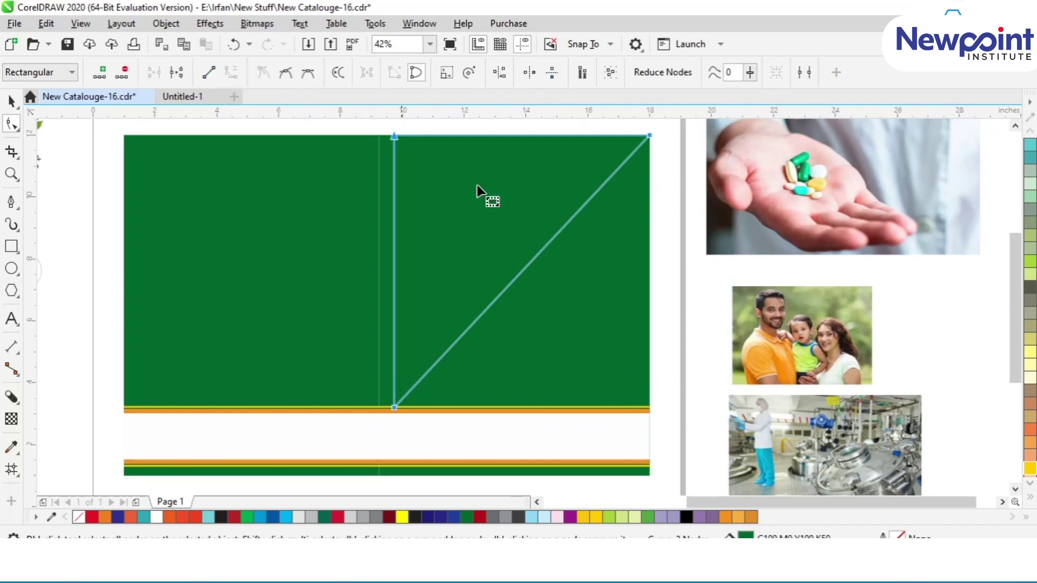
click(637, 135)
drag(565, 227, 503, 264)
drag(483, 313, 527, 375)
drag(504, 156, 471, 154)
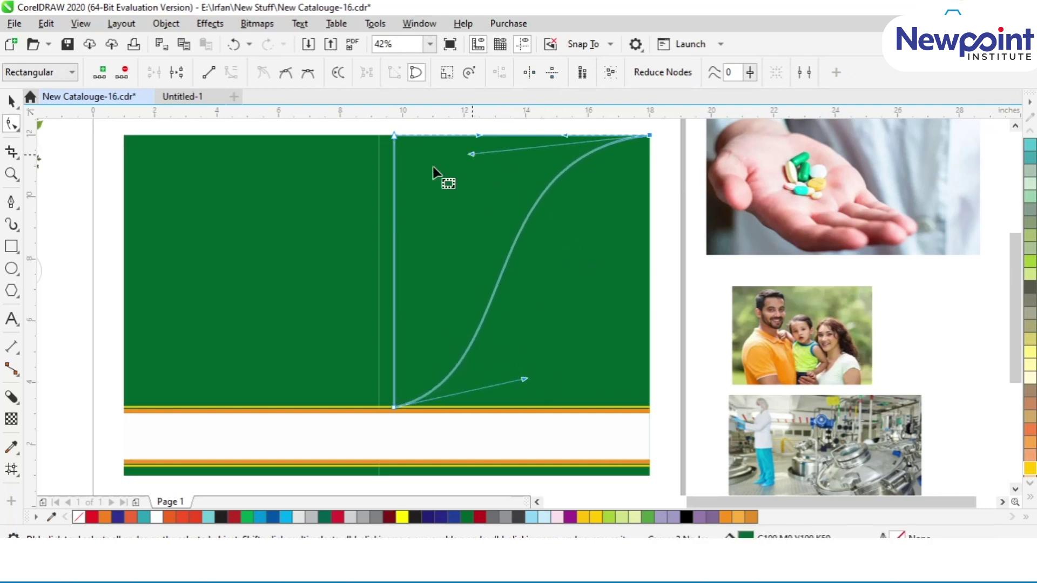
click(12, 102)
click(156, 517)
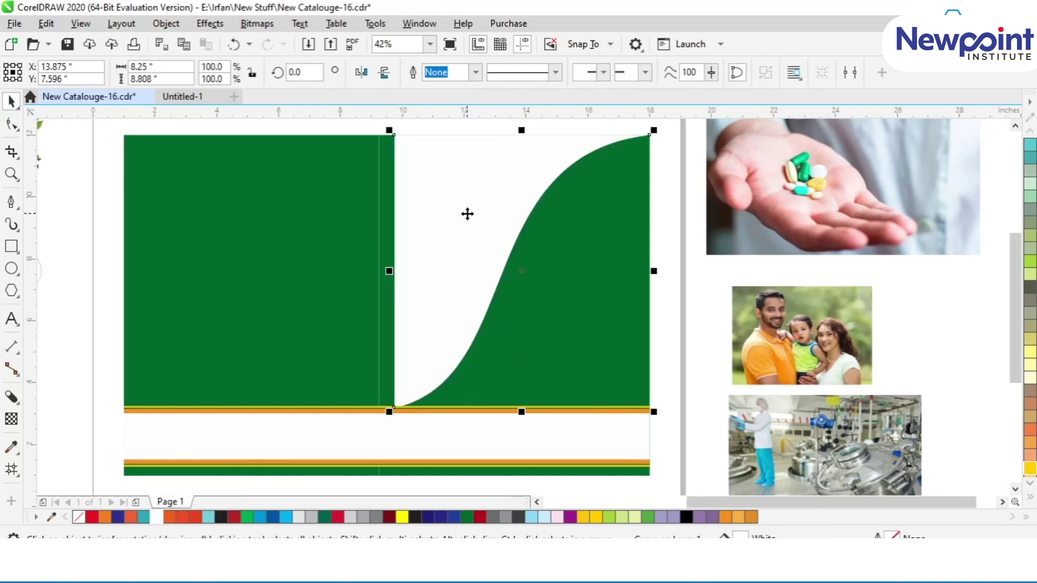
Add a copy behind the white shape with its S-curve bowed slightly outward, filled light orange (C0 M35 Y85 K0)
click(12, 125)
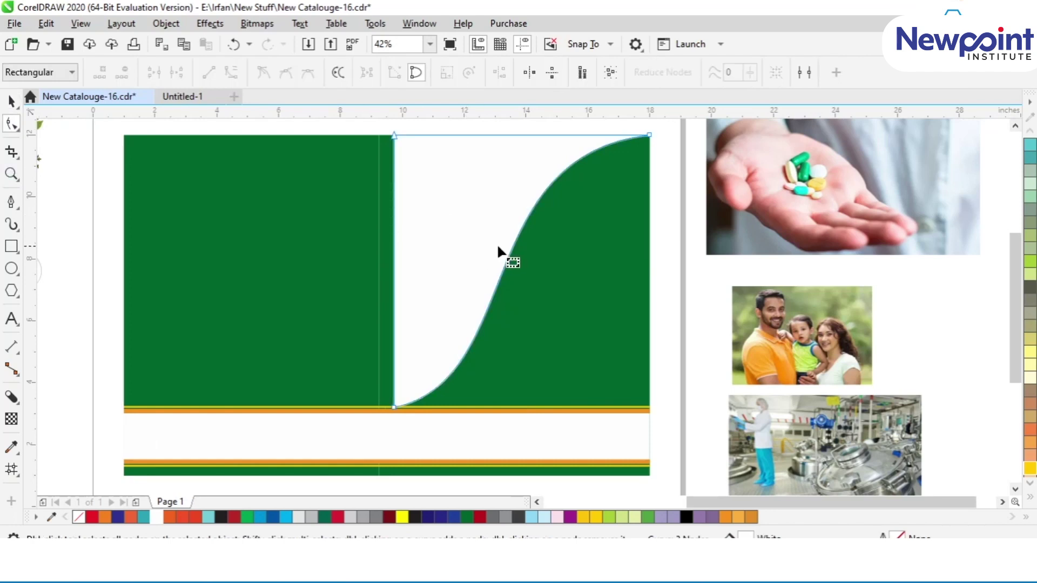
drag(514, 248, 518, 252)
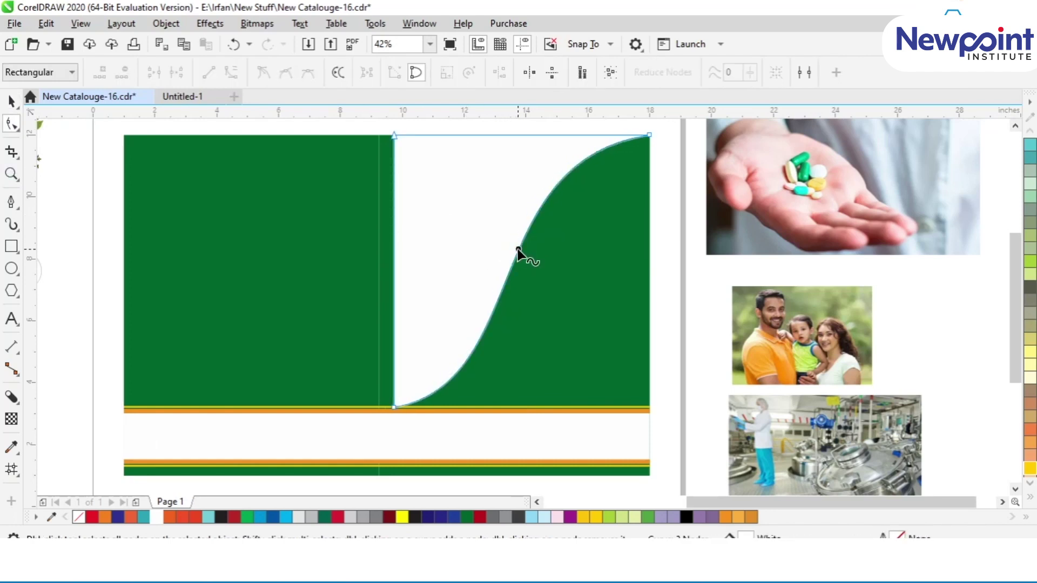
click(12, 101)
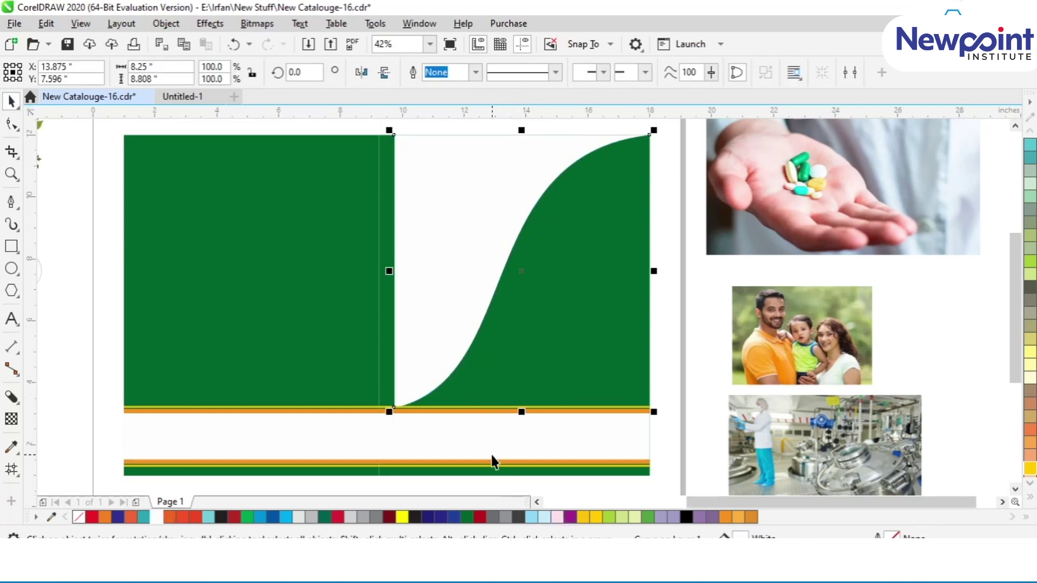
right_click(740, 520)
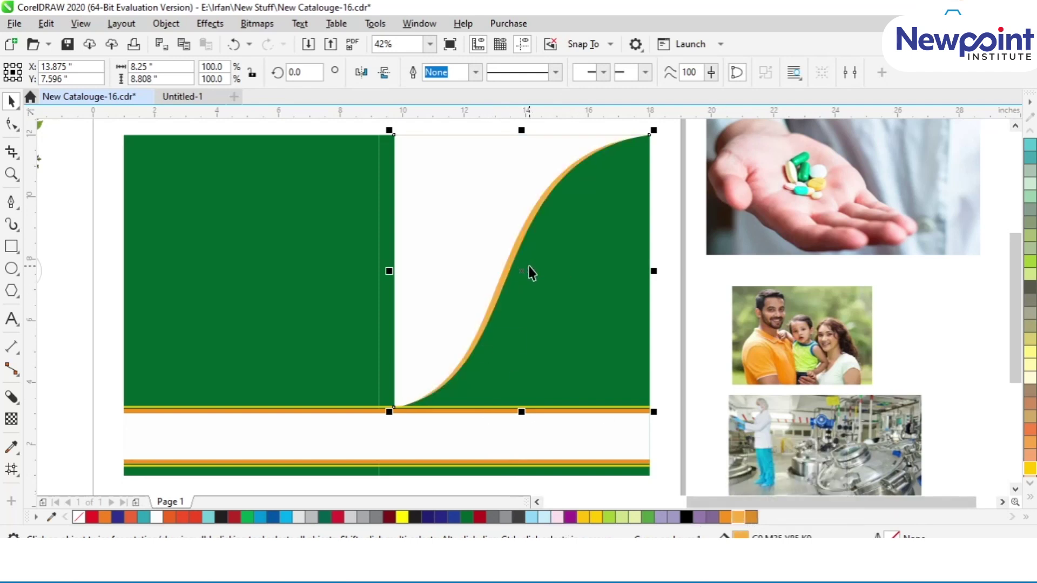
Create a 17 × 0.031 in white line between the upper yellow and orange bands from a copy of the yellow band
scroll(507, 283, up, 5)
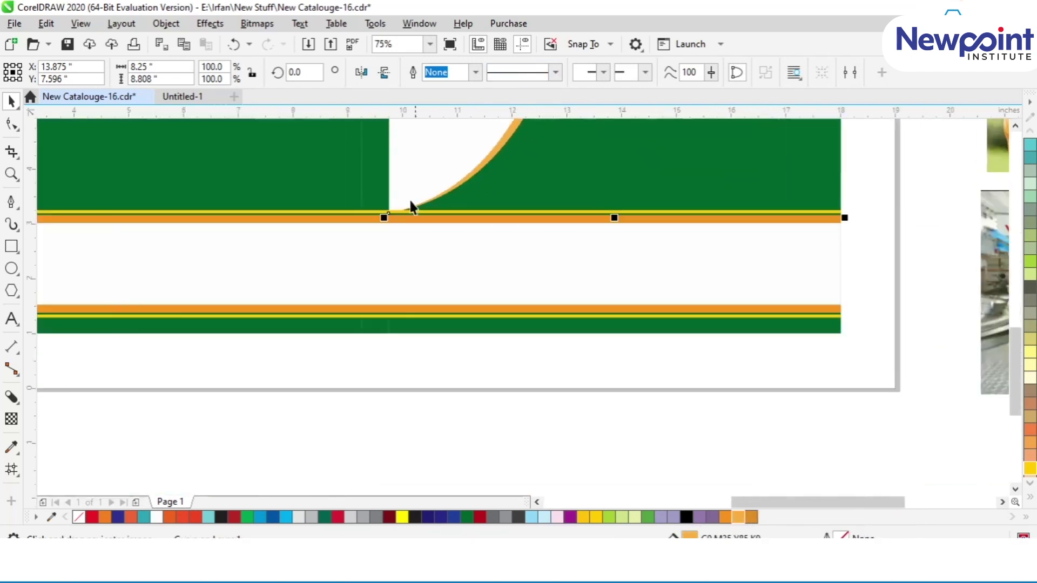
scroll(402, 200, left, 3)
click(444, 291)
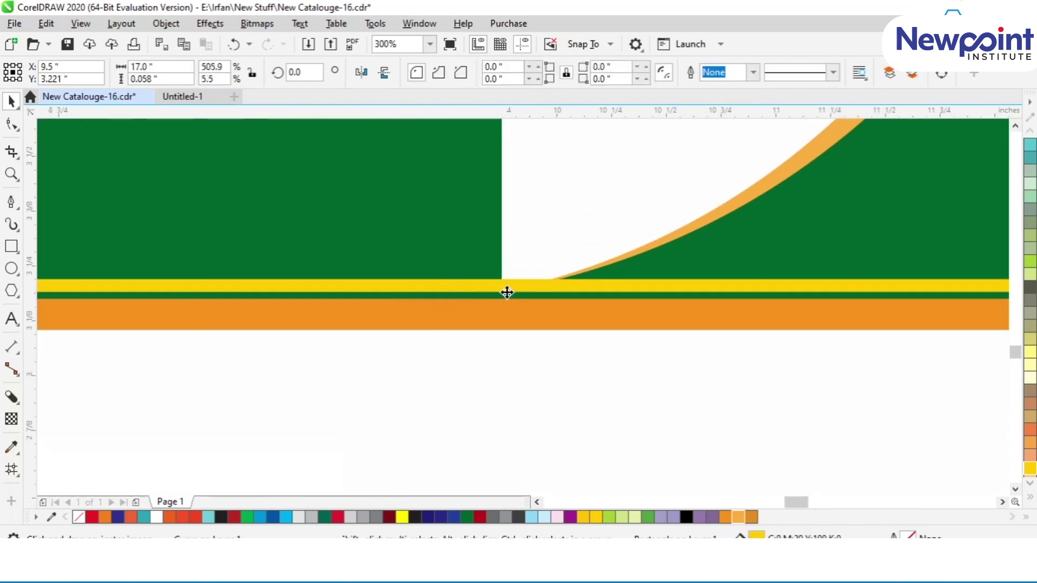
scroll(505, 290, up, 3)
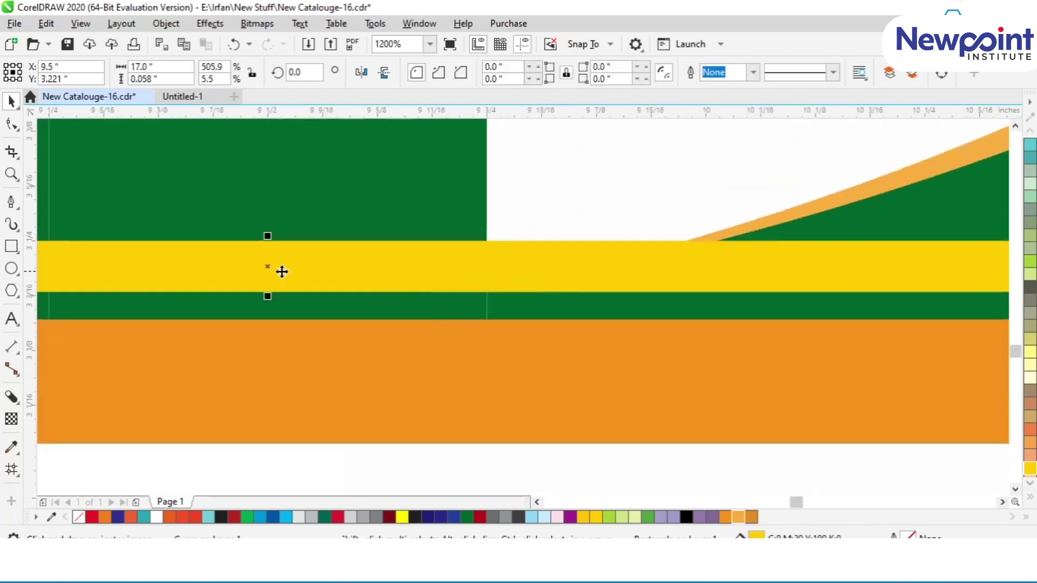
drag(267, 236, 267, 319)
click(351, 518)
click(301, 518)
click(156, 517)
scroll(368, 301, down, 8)
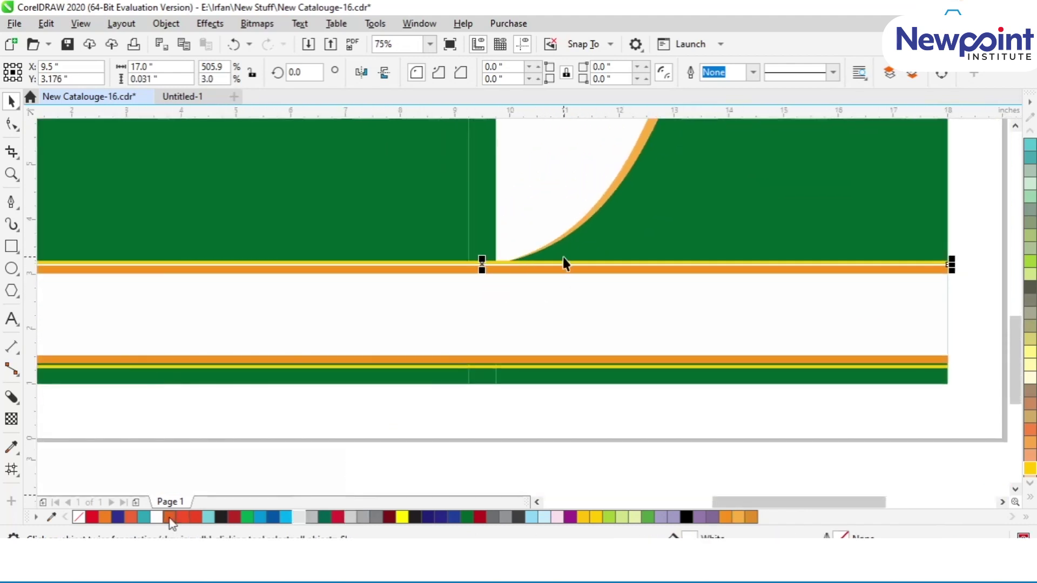
Duplicate the light orange curved shape and bow the copy's S-curve slightly further into the green panel
scroll(529, 326, up, 3)
scroll(446, 271, down, 3)
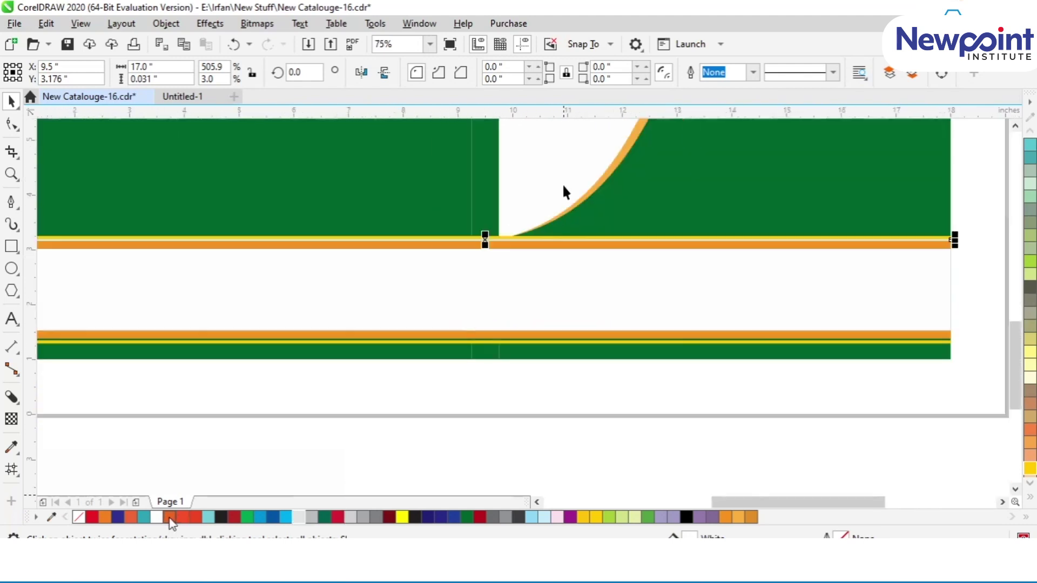
scroll(486, 286, up, 3)
scroll(462, 283, down, 3)
scroll(455, 286, up, 3)
click(450, 281)
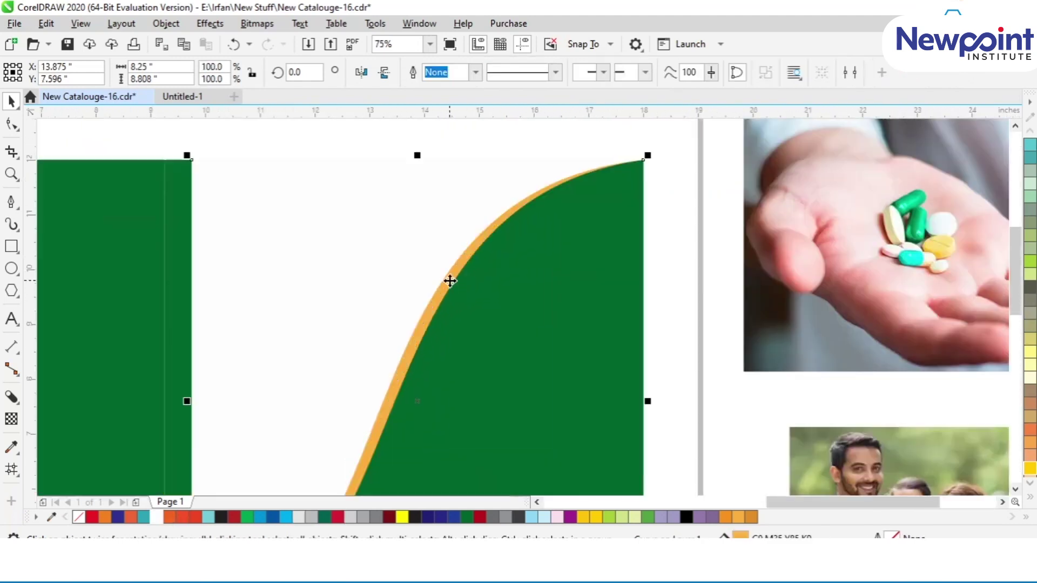
drag(450, 281, 475, 308)
key(ctrl+z)
key(KP_Add)
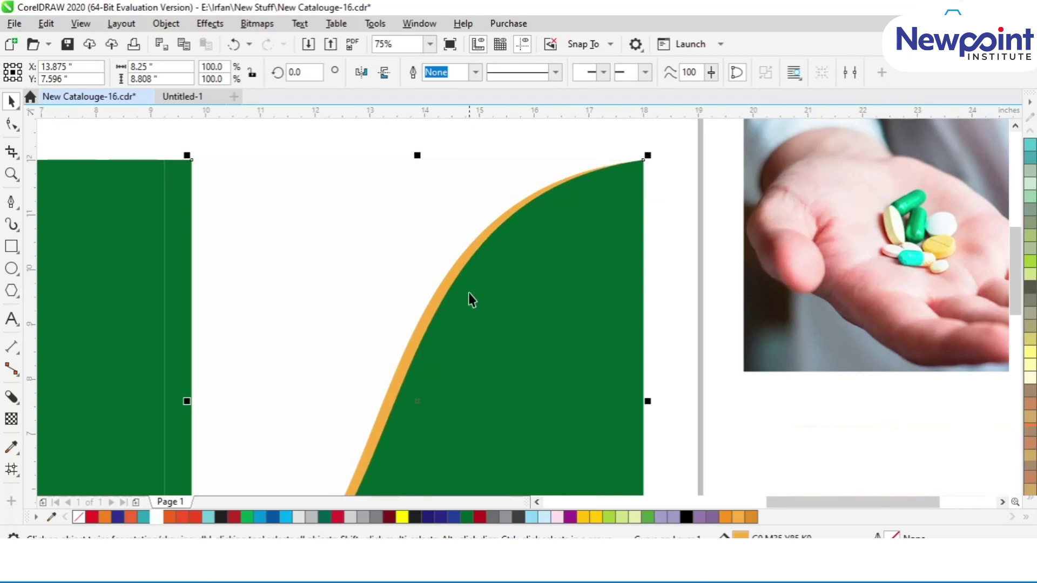
scroll(450, 279, down, 5)
key(F10)
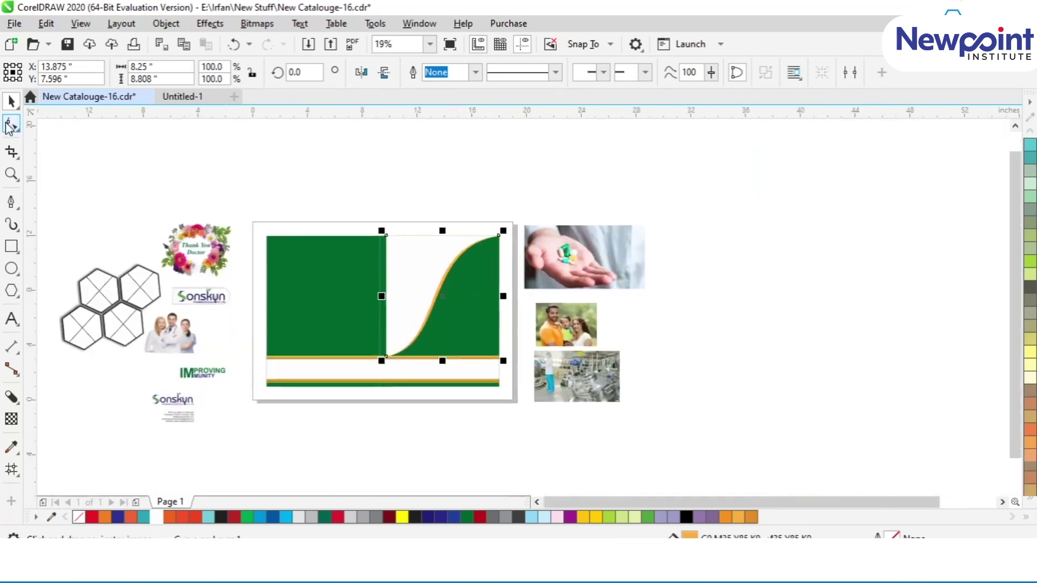
scroll(441, 270, up, 5)
mouse_move(458, 326)
mouse_down()
mouse_move(447, 323)
mouse_move(456, 330)
mouse_up()
click(18, 107)
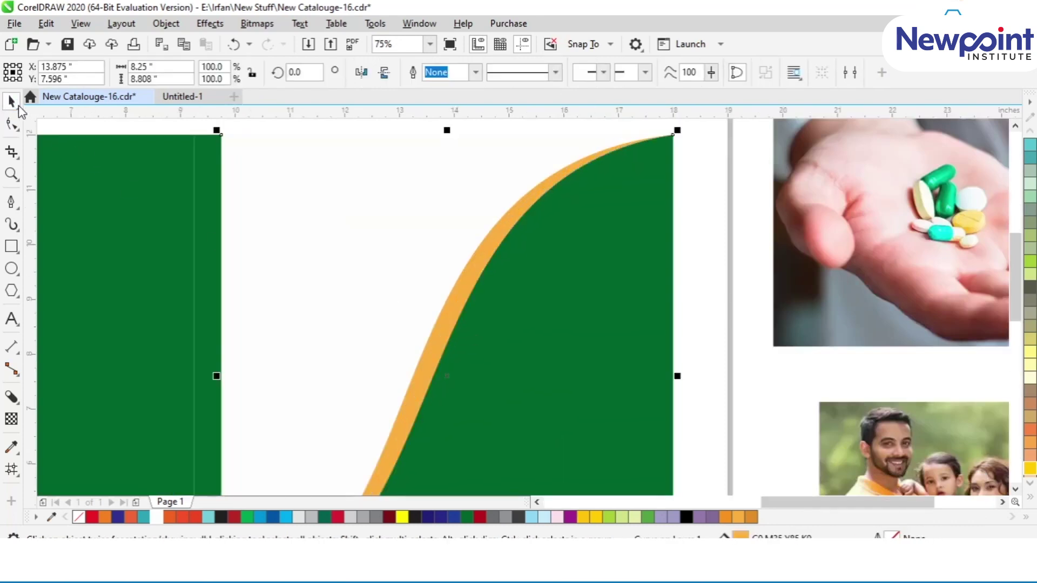
Try several fills on the outermost curved shape and settle on medium green (C71 M13 Y100 K1)
click(630, 517)
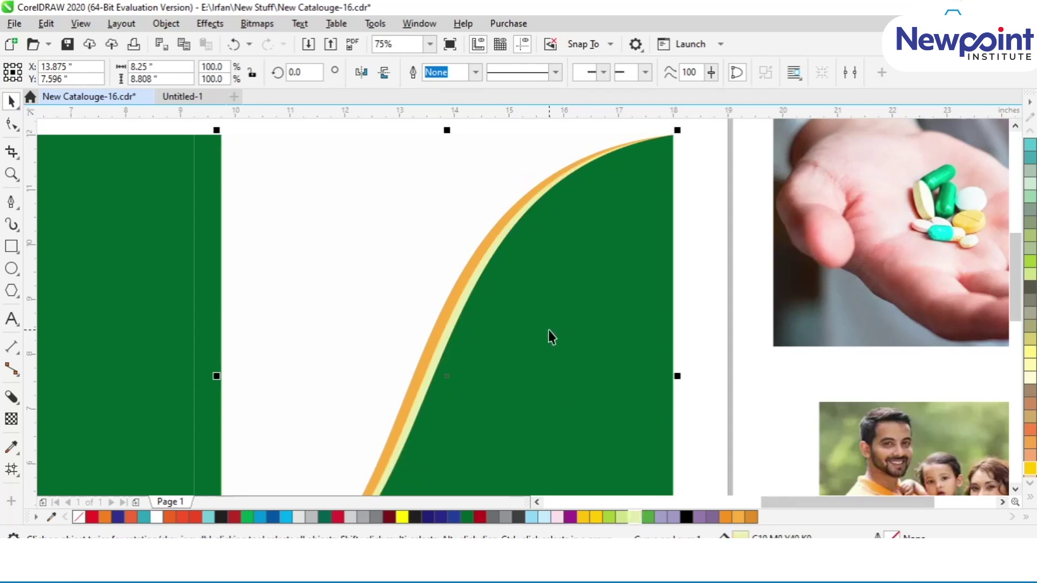
scroll(549, 336, down, 1)
scroll(472, 290, up, 1)
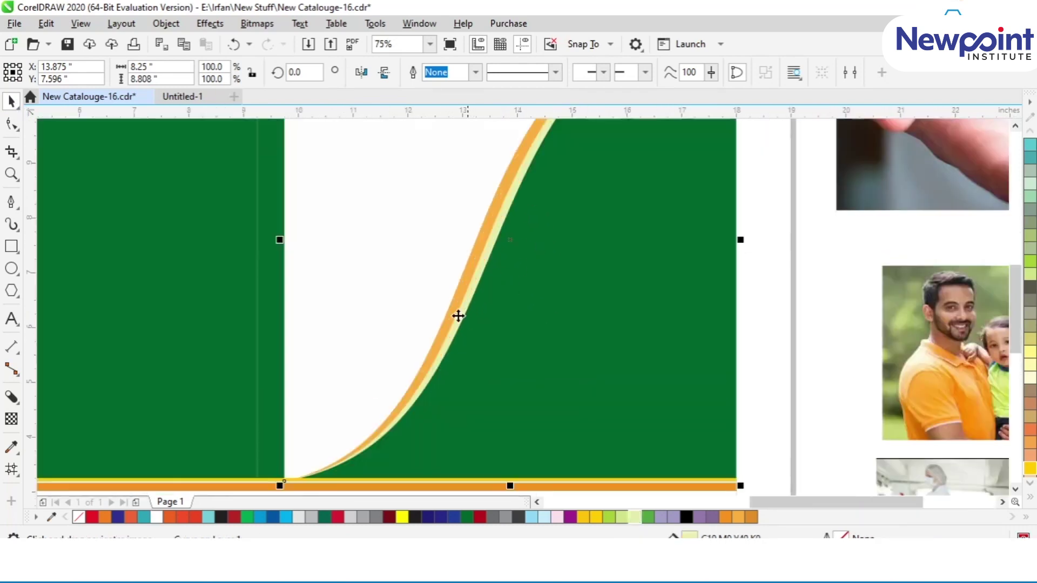
click(156, 517)
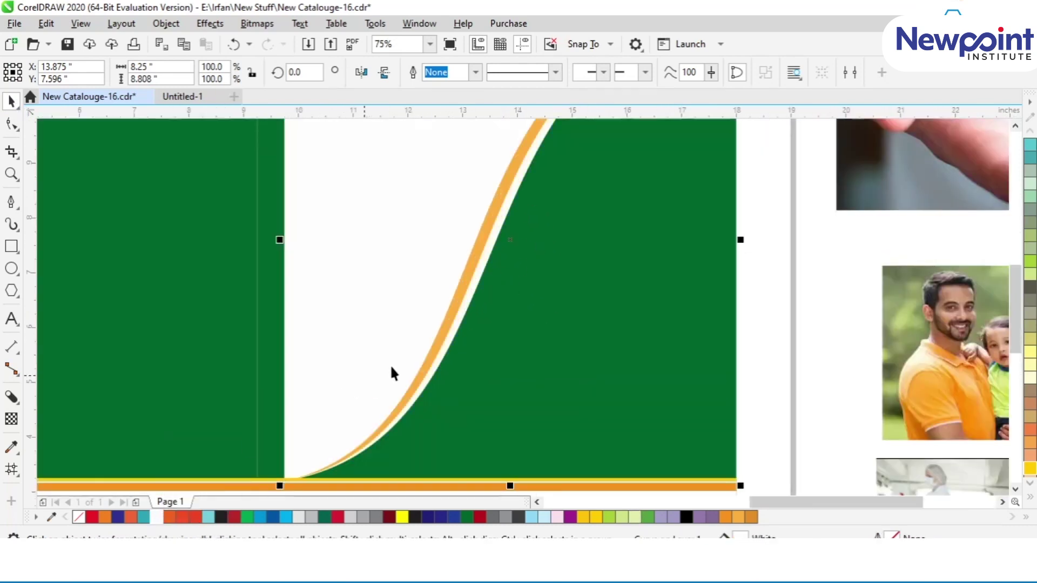
click(370, 518)
click(377, 517)
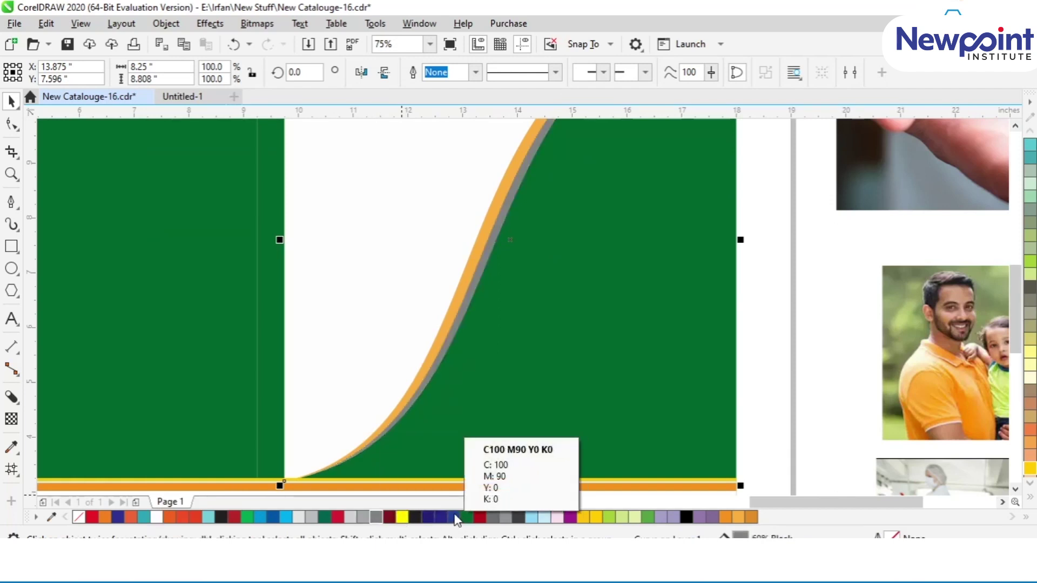
click(248, 518)
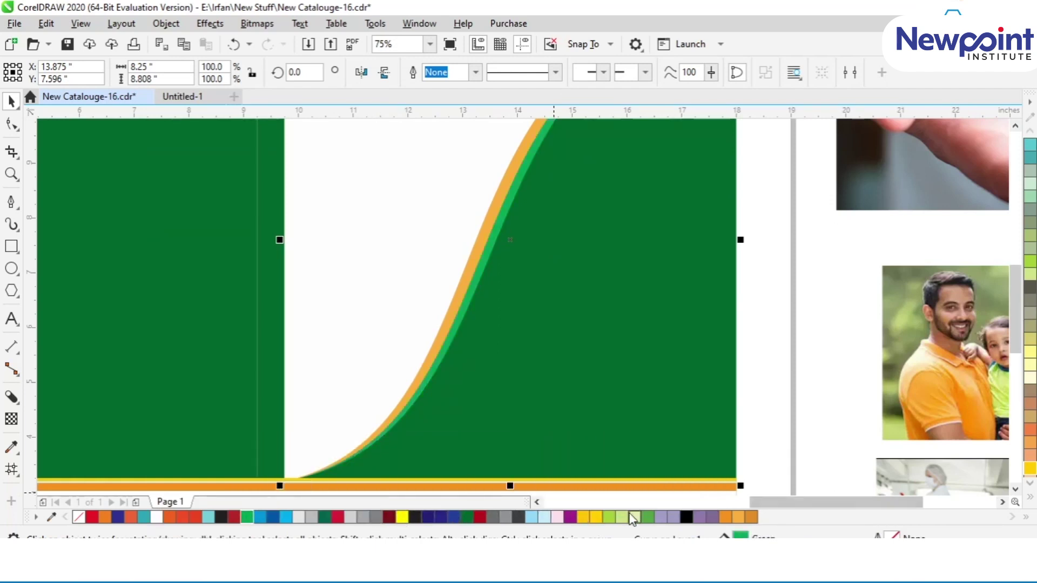
click(647, 517)
scroll(542, 284, down, 2)
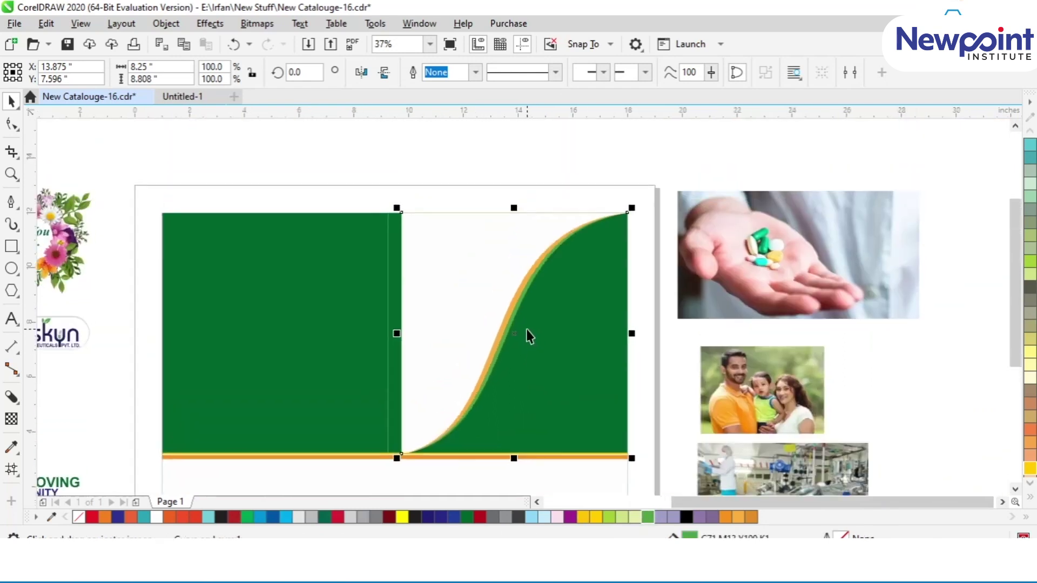
Deselect the green curved shape and save New Catalouge-16.cdr, leaving the page options as they are
click(510, 186)
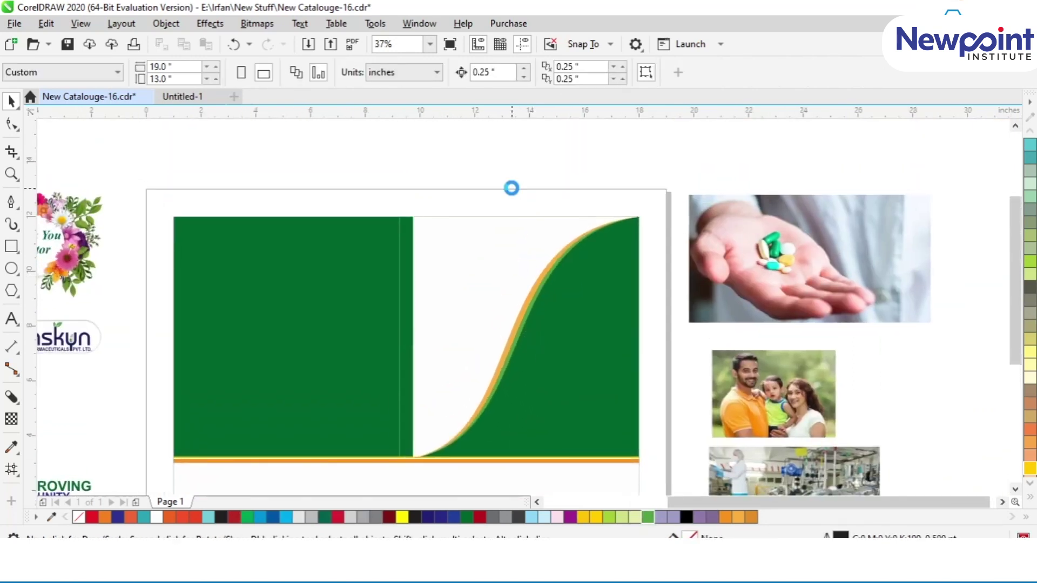
double_click(512, 189)
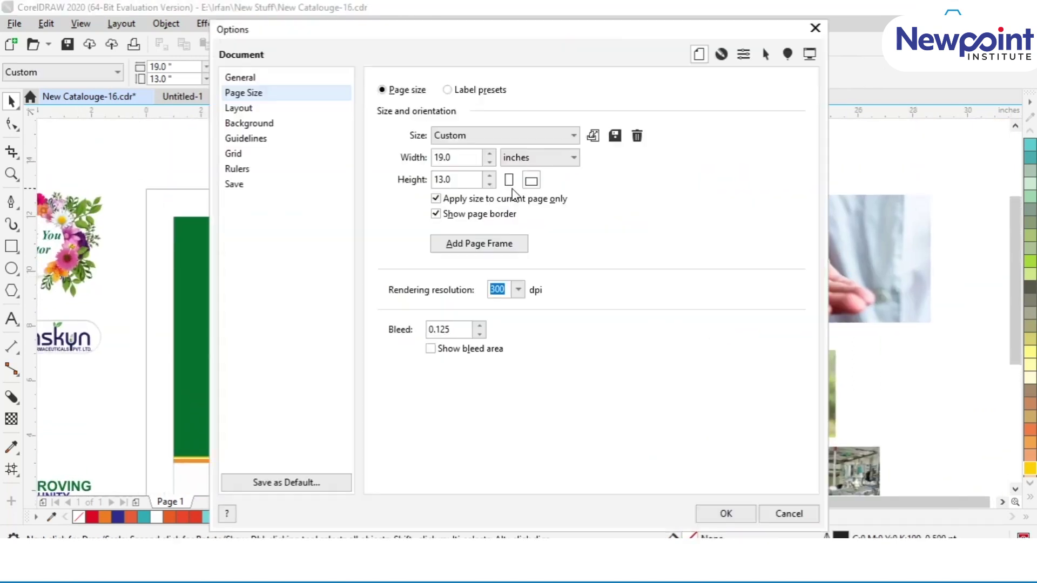
click(788, 513)
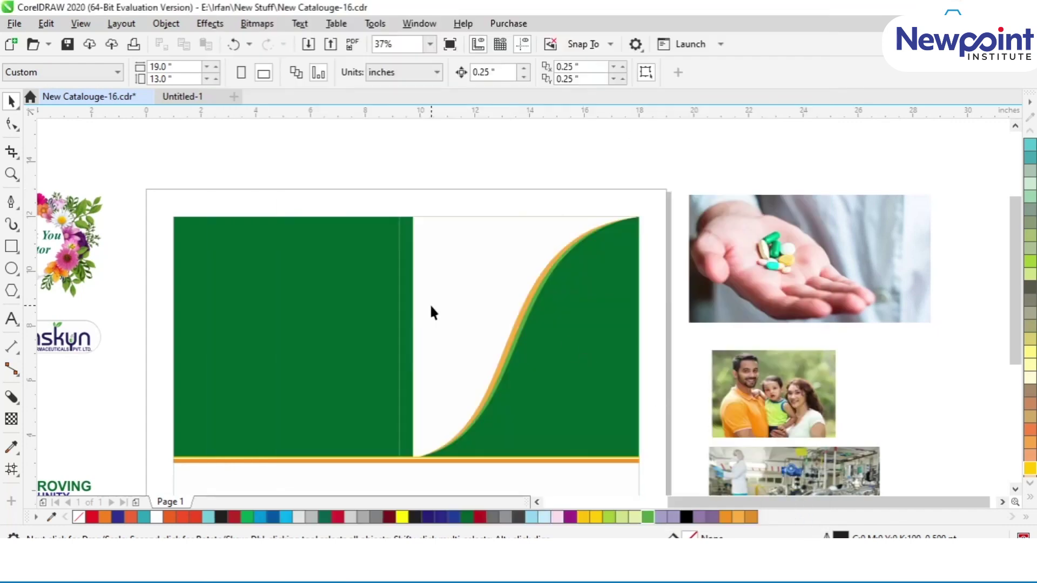
Move the complete Sonskyn Pharmaceuticals logo onto the white area of the right cover beside the spine and group its objects
scroll(432, 311, left, 3)
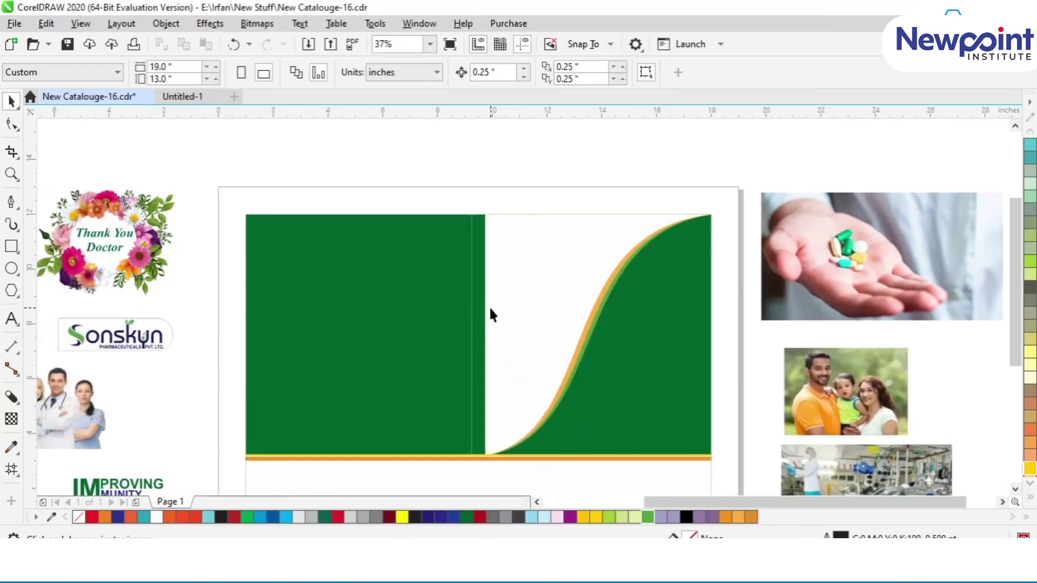
drag(615, 331, 513, 341)
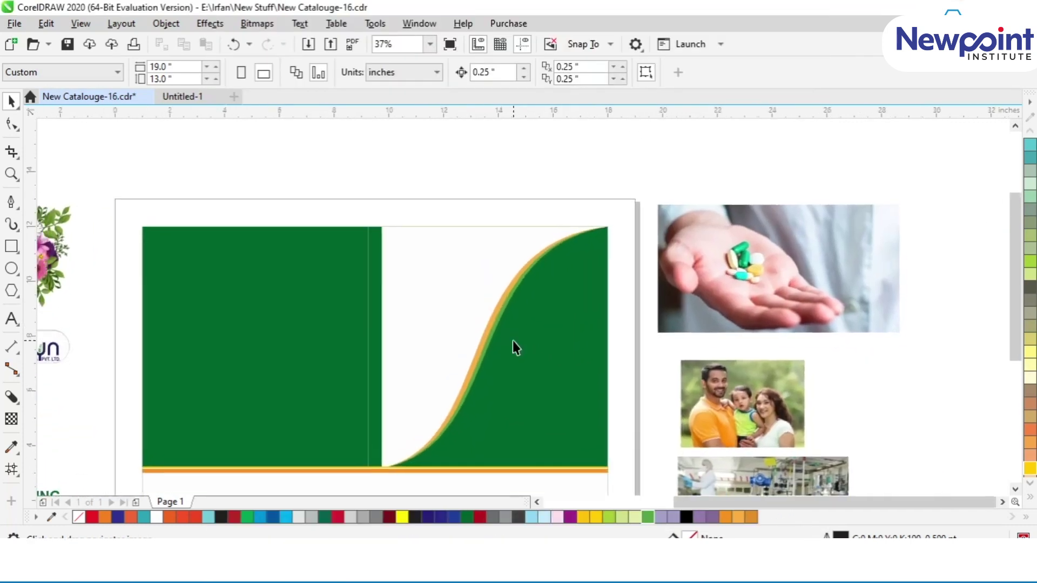
scroll(485, 320, left, 5)
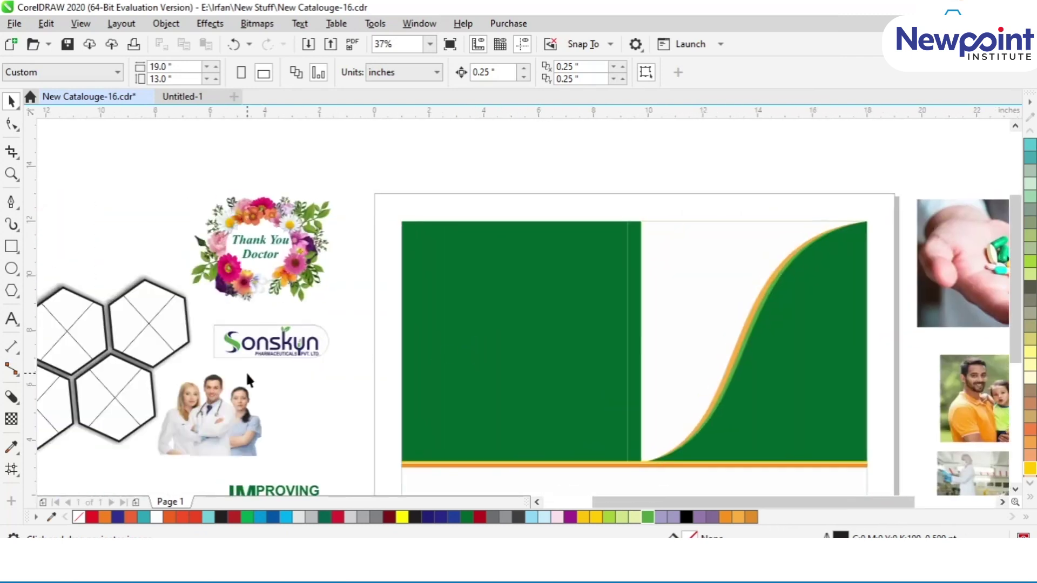
drag(331, 328, 278, 256)
key(ctrl+z)
drag(356, 368, 207, 310)
drag(246, 346, 679, 258)
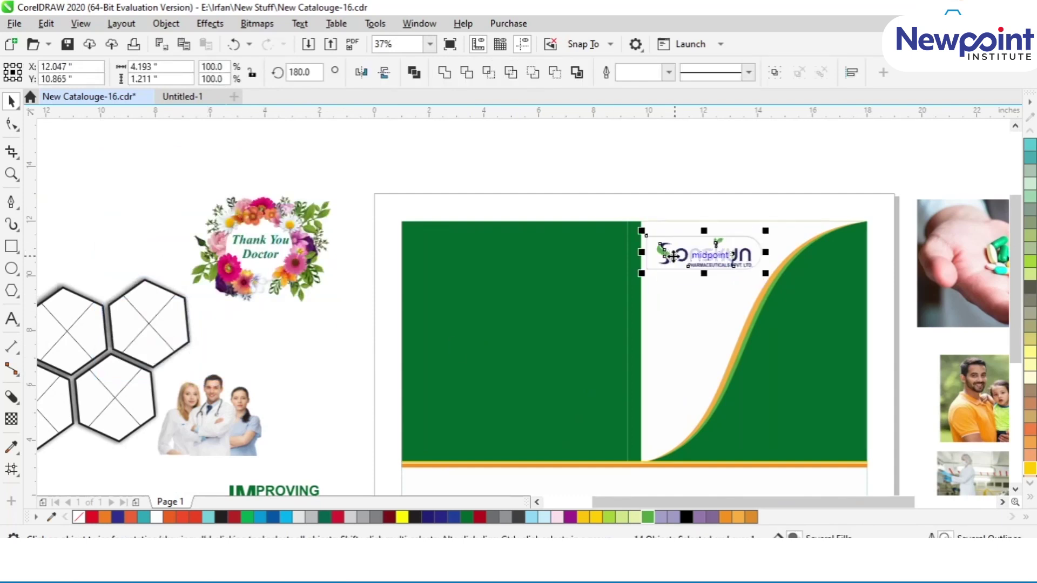
key(ctrl+g)
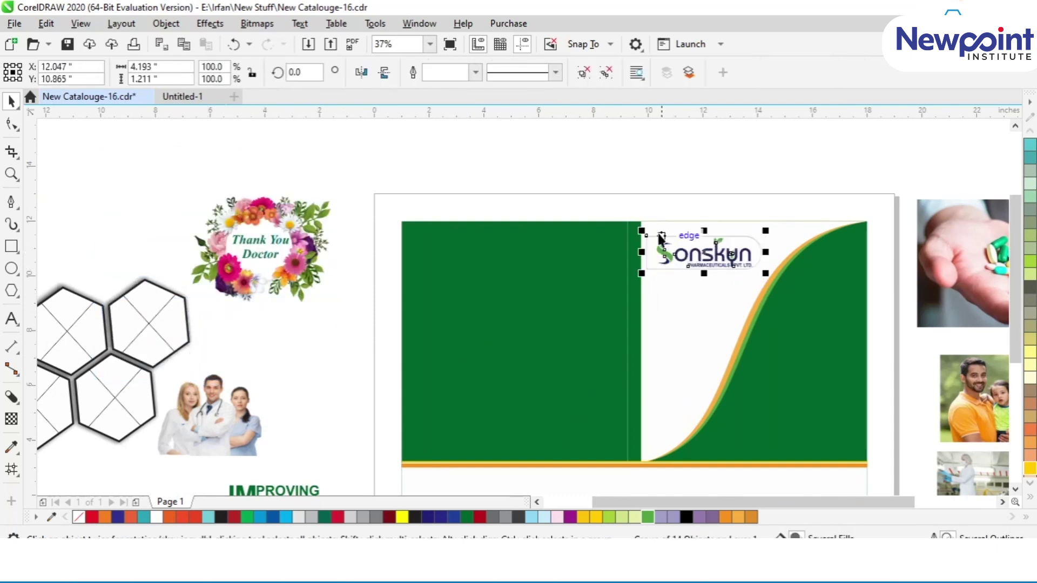
key(z)
drag(607, 203, 857, 313)
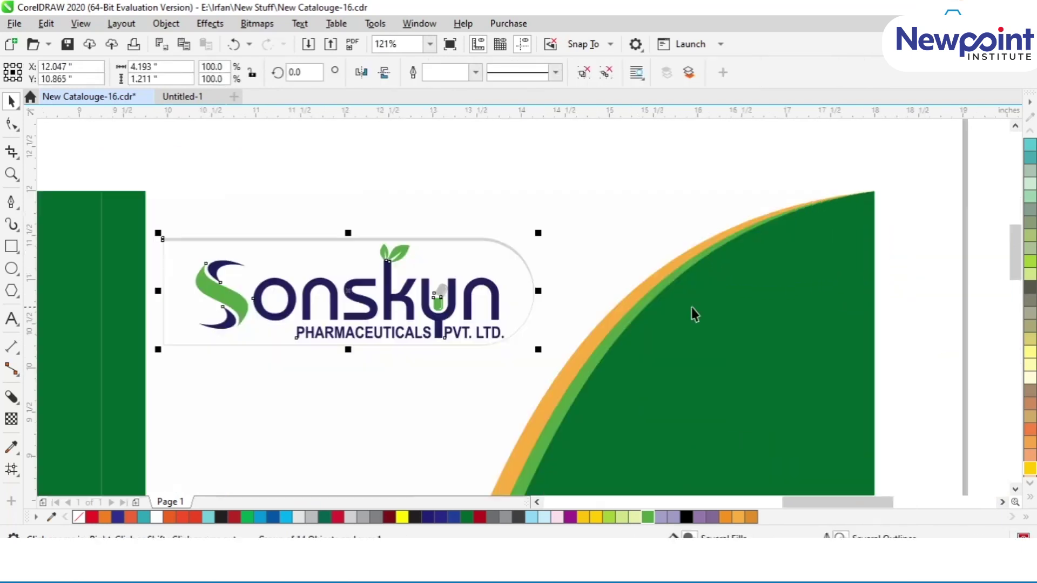
Move the Sonskyn logo group flush against the spine's edge on the right cover and deselect it
drag(204, 279, 155, 289)
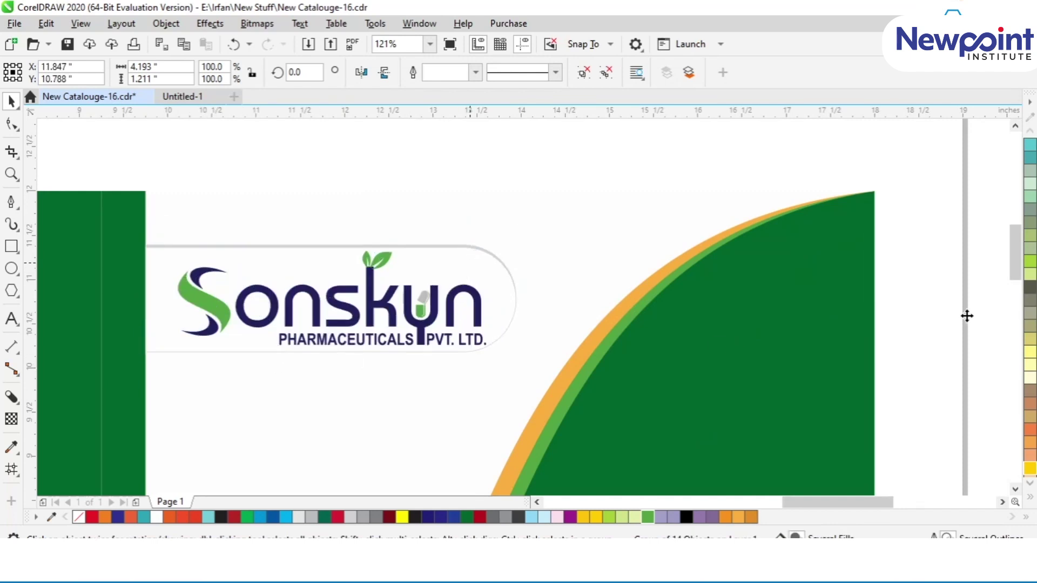
scroll(954, 320, down, 2)
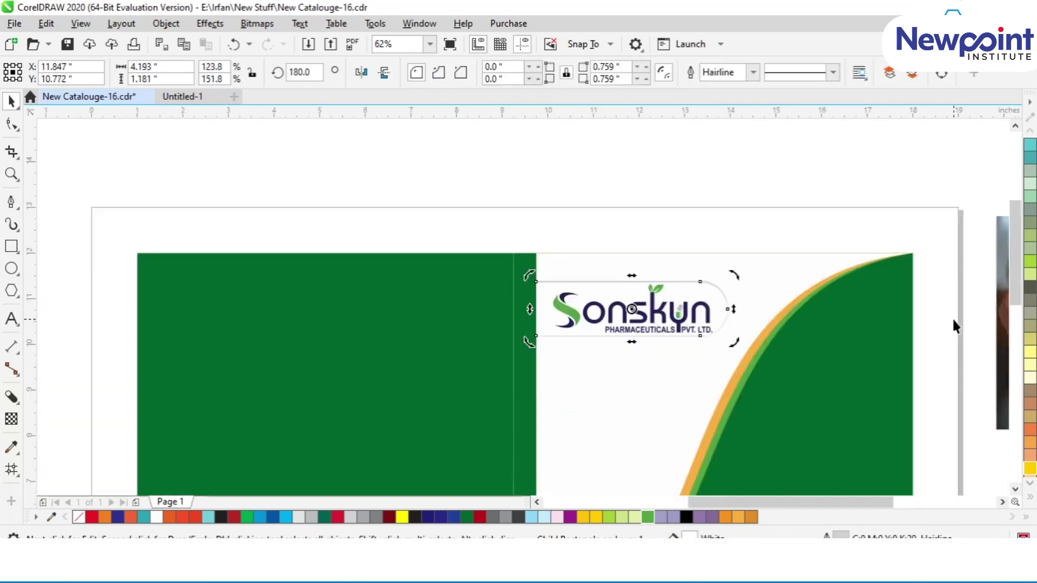
click(777, 181)
scroll(776, 183, down, 2)
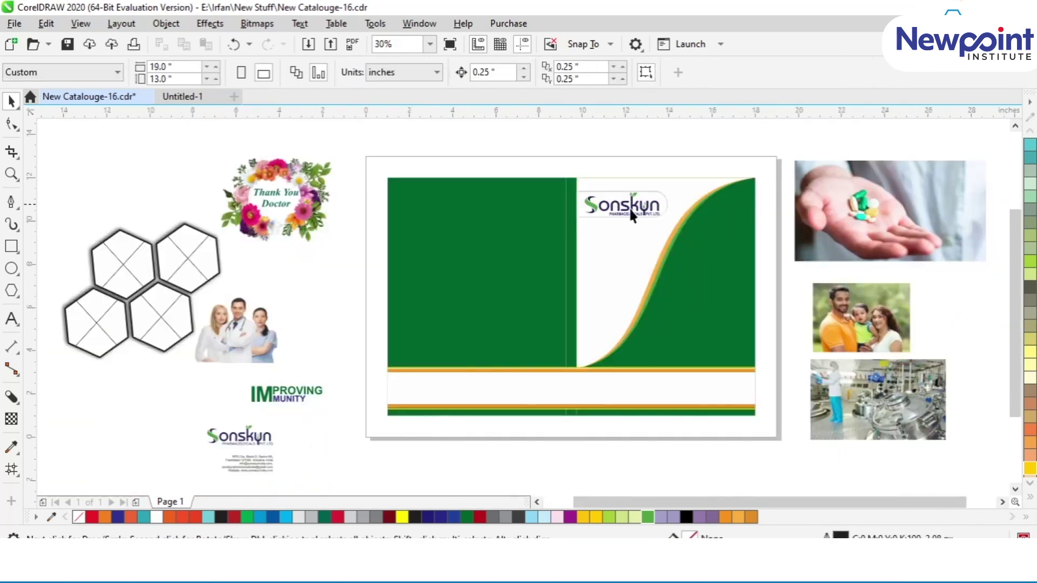
click(149, 265)
drag(122, 254, 113, 220)
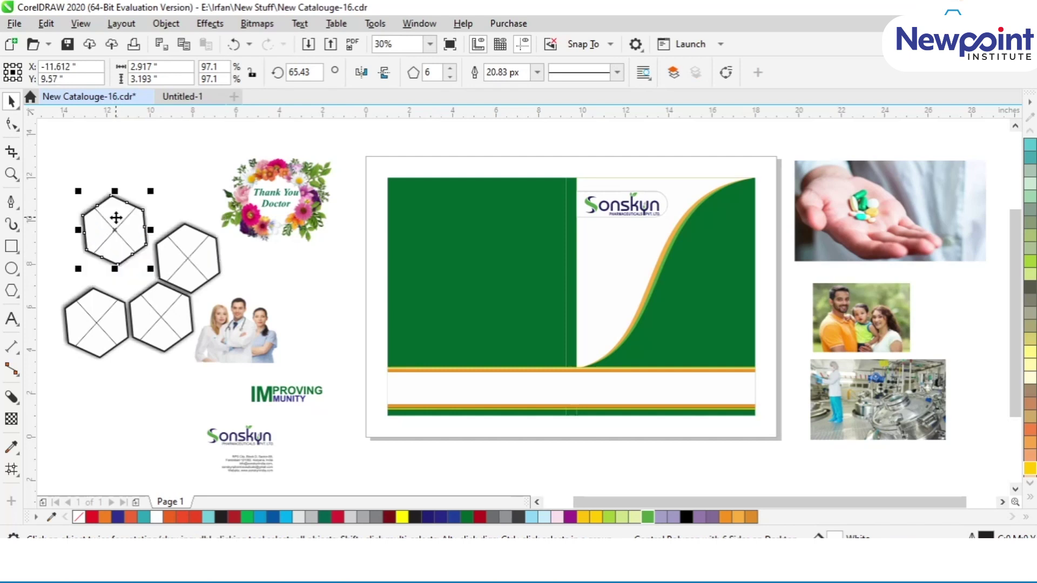
key(ctrl+z)
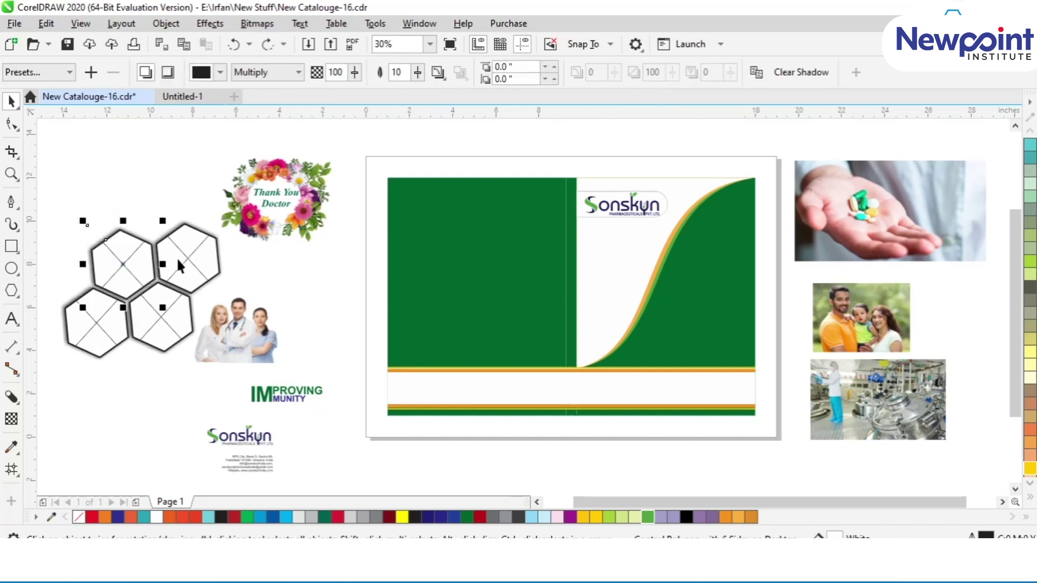
Move the four-hexagon cluster onto the right cover below the logo and scale it down to about 6.451 × 5.628 inches
click(176, 257)
drag(127, 264, 645, 261)
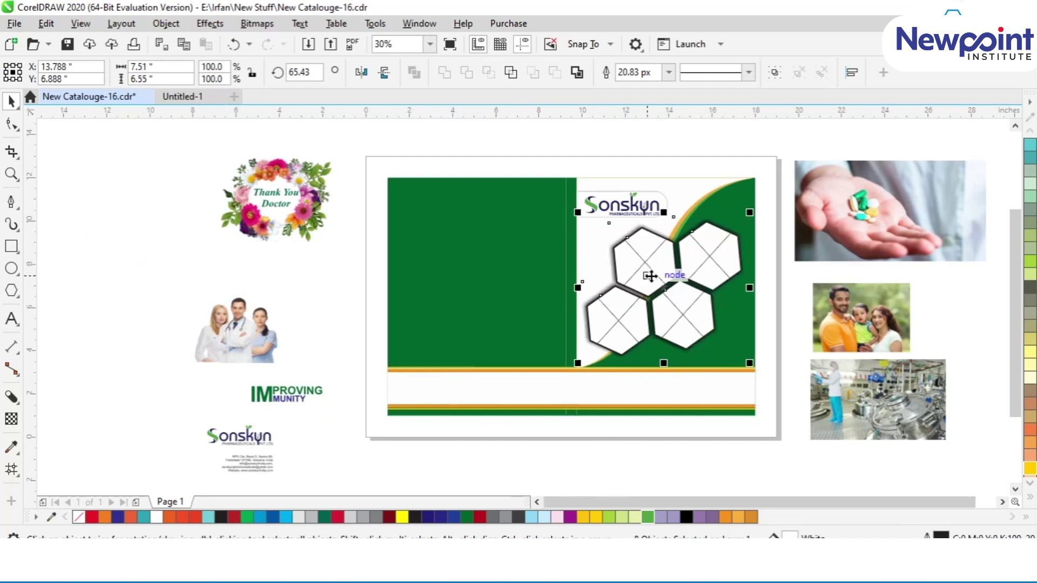
drag(650, 274, 632, 328)
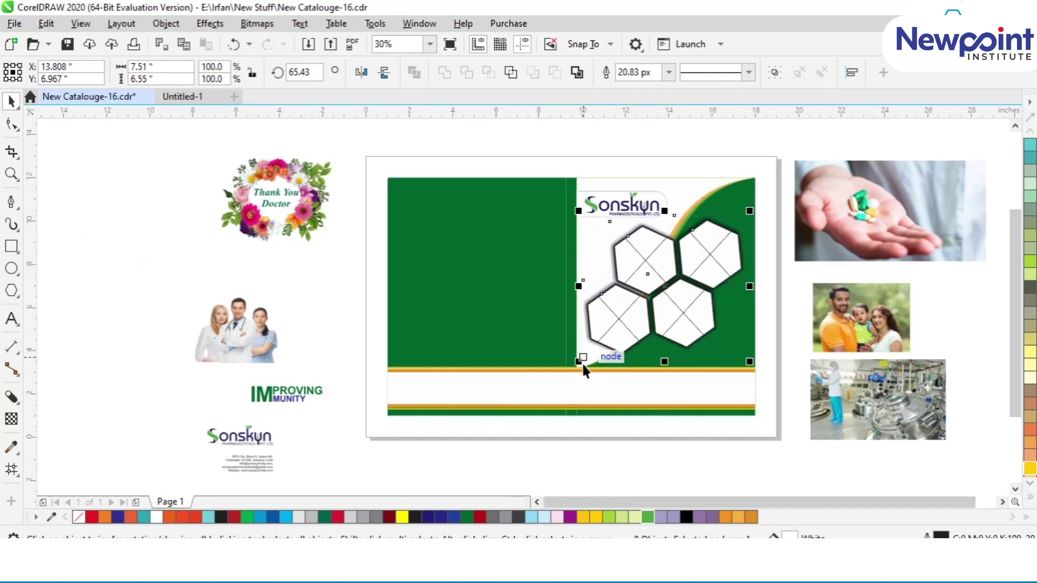
drag(579, 362, 592, 363)
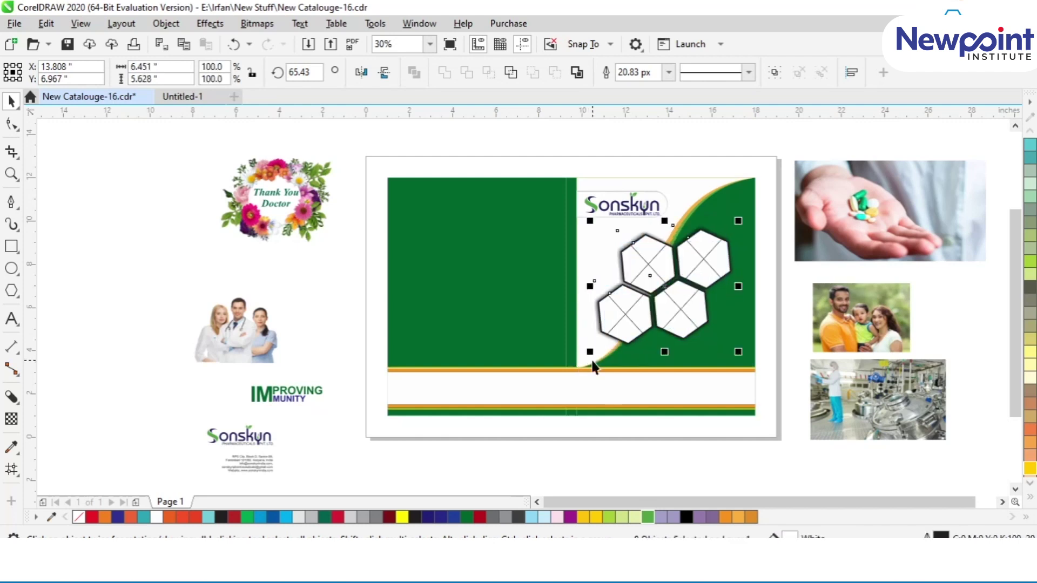
key(z)
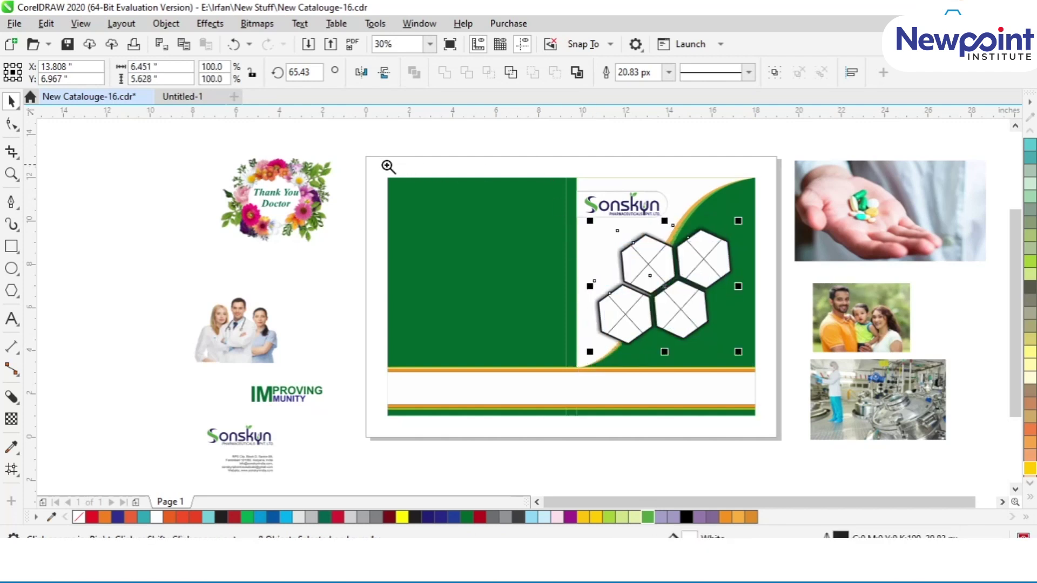
drag(366, 169, 933, 431)
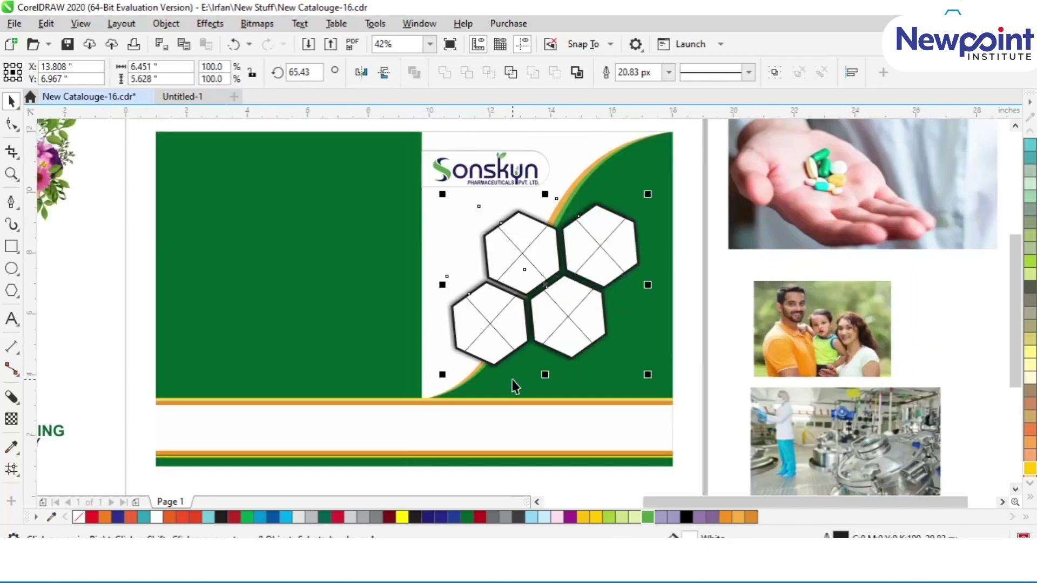
Place the doctors, family, pills and factory photos inside the upper-left, upper-right, lower-right and lower-left hexagons respectively
scroll(614, 326, down, 2)
click(559, 165)
click(608, 284)
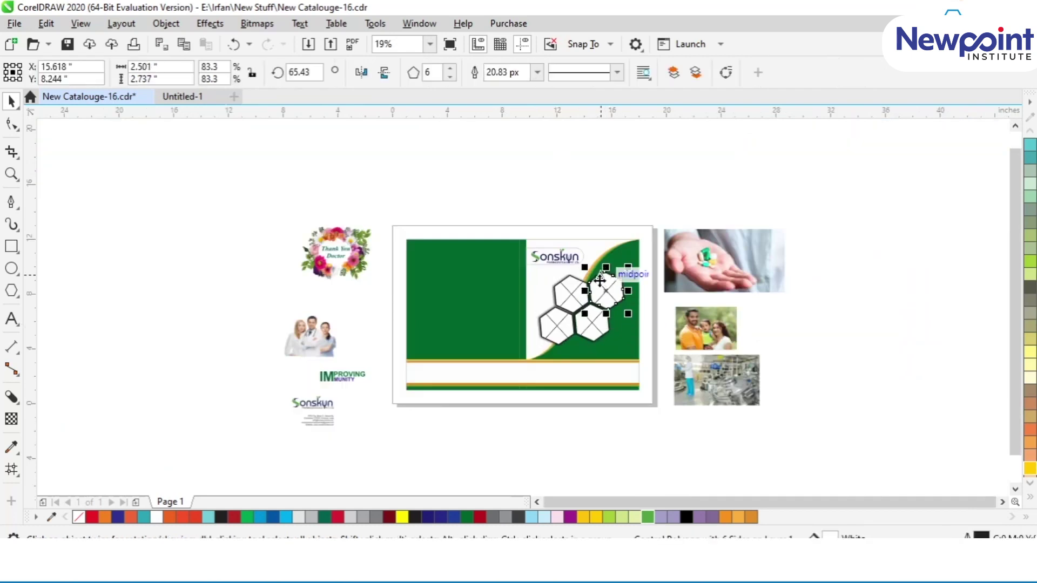
scroll(615, 292, up, 2)
scroll(613, 291, down, 2)
click(679, 250)
drag(305, 341, 571, 294)
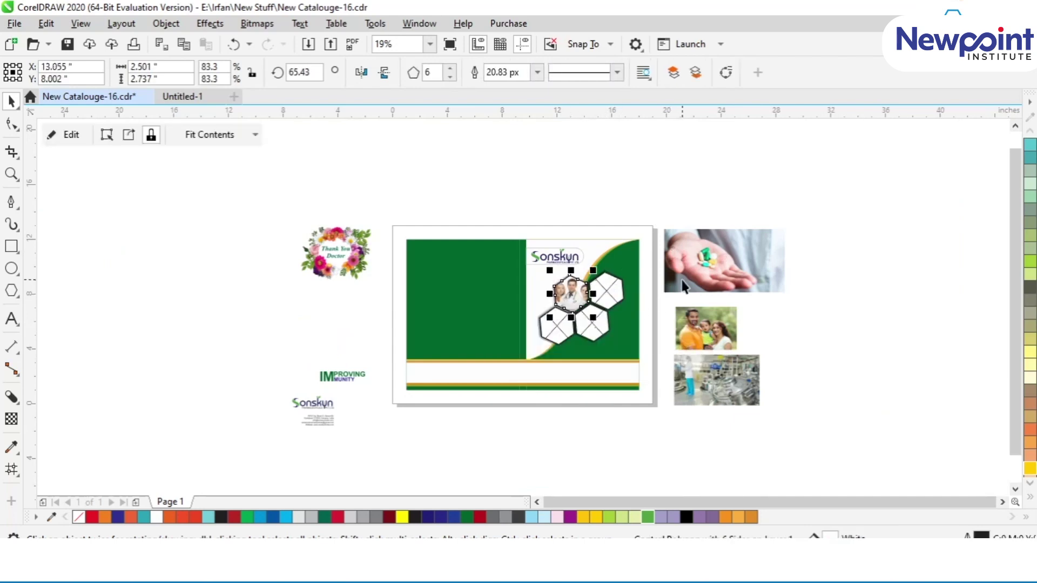
drag(686, 326, 605, 289)
drag(732, 281, 597, 326)
drag(712, 381, 548, 333)
Scale down and reposition the family photo inside the upper-right hexagon so that all three people fit the frame
key(z)
drag(505, 263, 708, 363)
click(541, 230)
double_click(544, 192)
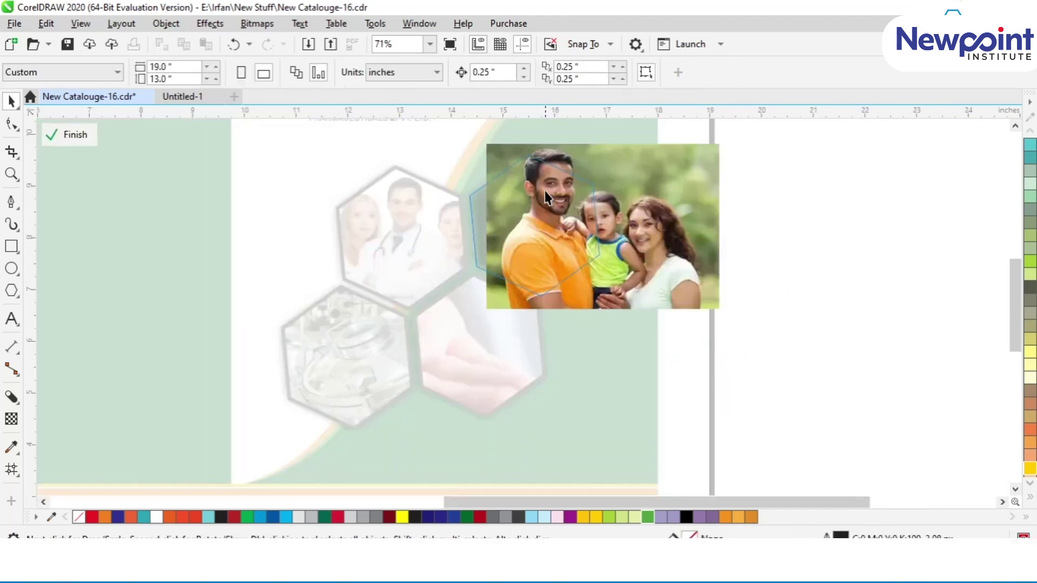
drag(544, 190, 481, 198)
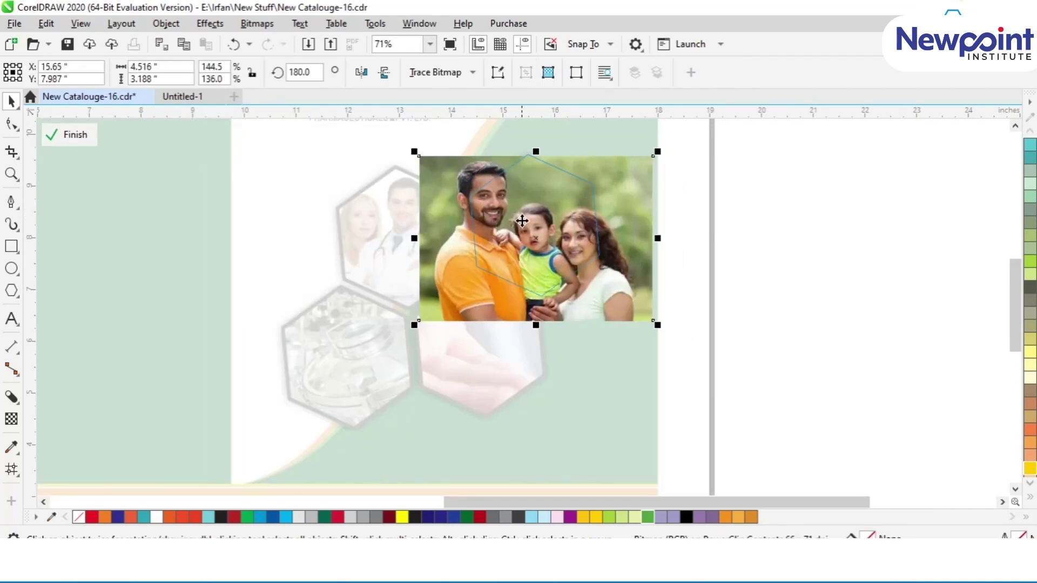
drag(418, 322, 440, 308)
drag(481, 238, 492, 227)
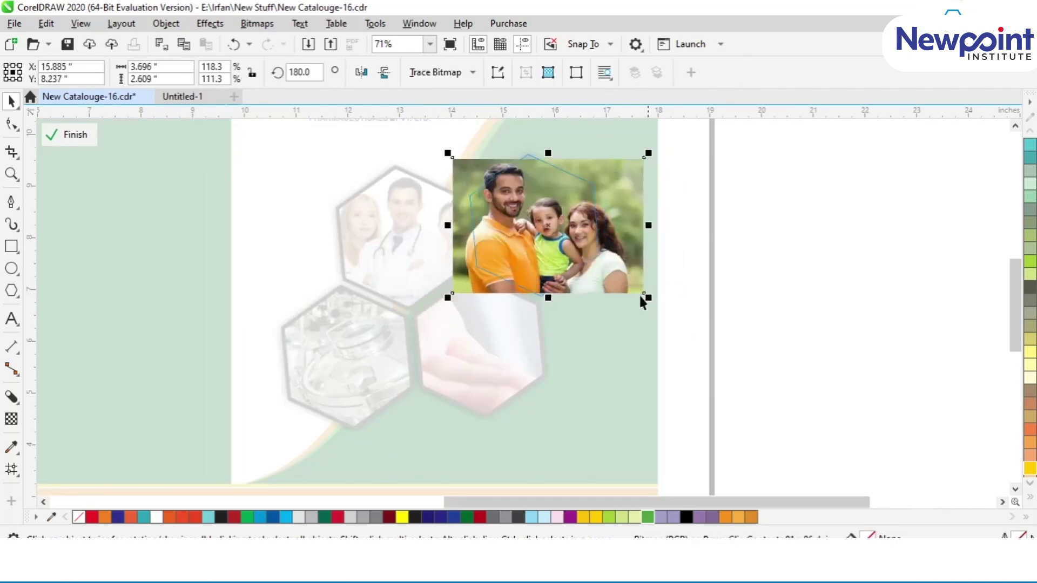
drag(648, 299, 655, 308)
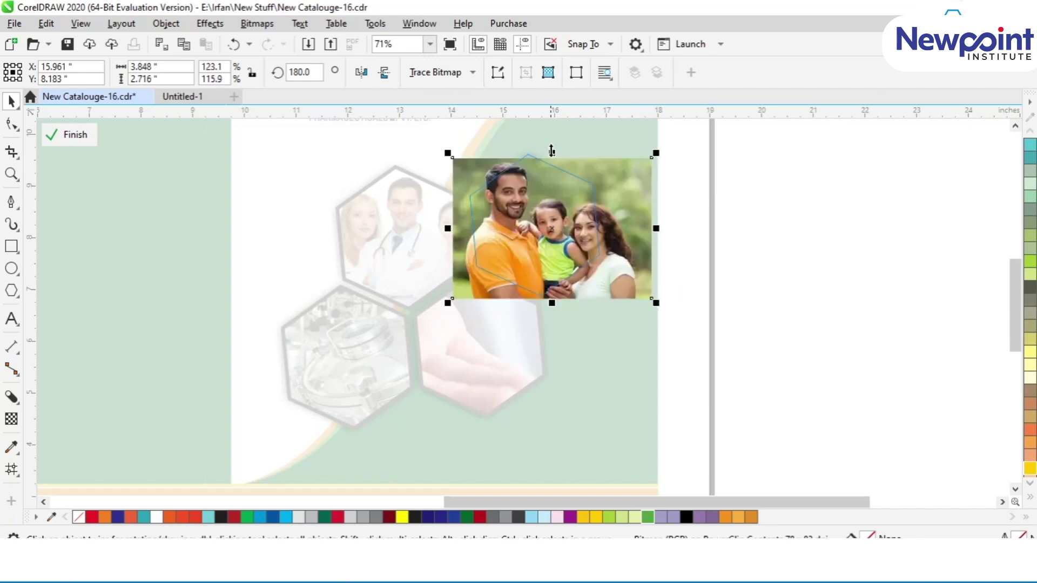
drag(551, 151, 552, 145)
drag(542, 211, 537, 216)
click(776, 272)
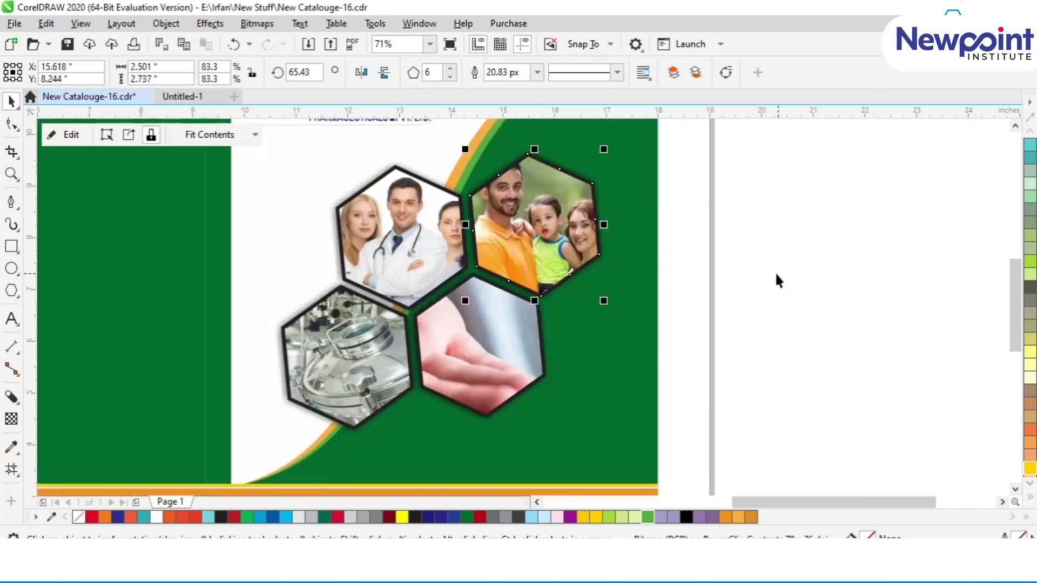
Shift the doctors photo slightly upward inside the upper-left hexagon
double_click(381, 209)
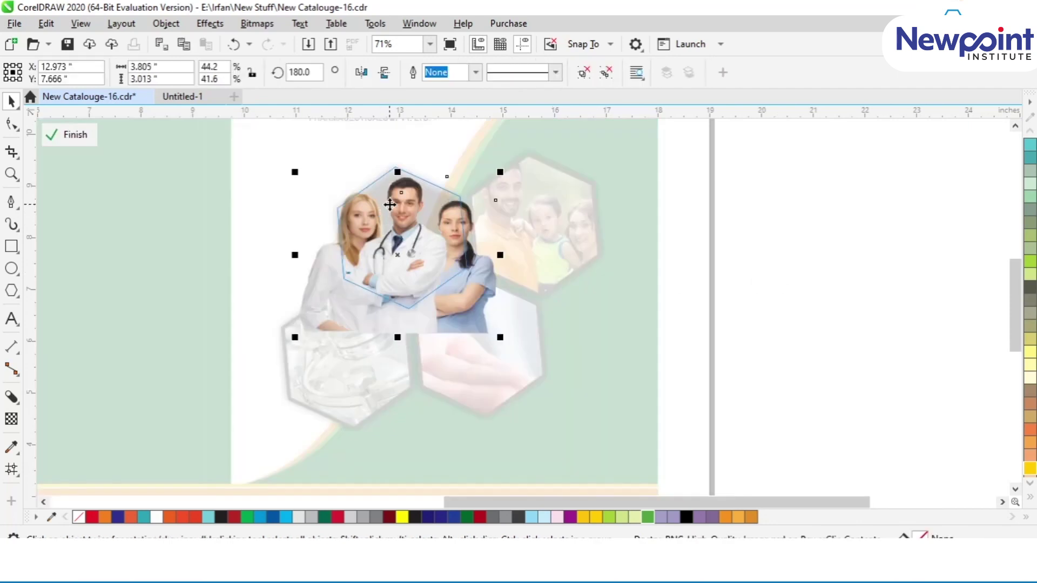
drag(396, 247, 398, 237)
drag(398, 239, 397, 247)
ctrl+click(697, 286)
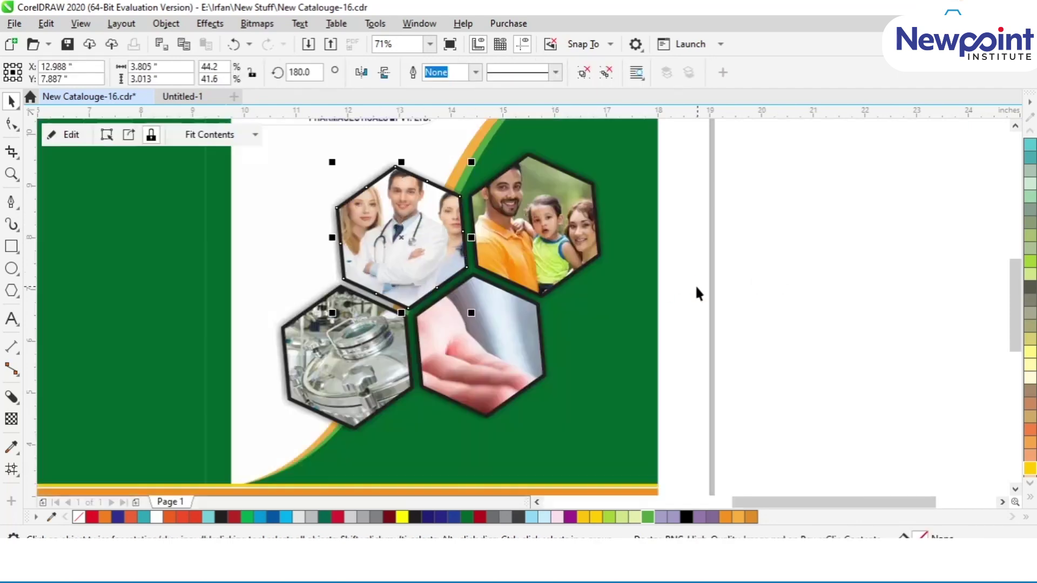
Scale down and reposition the hand photo inside the lower-right hexagon so that the pills are centred in the frame
ctrl+click(476, 324)
click(352, 354)
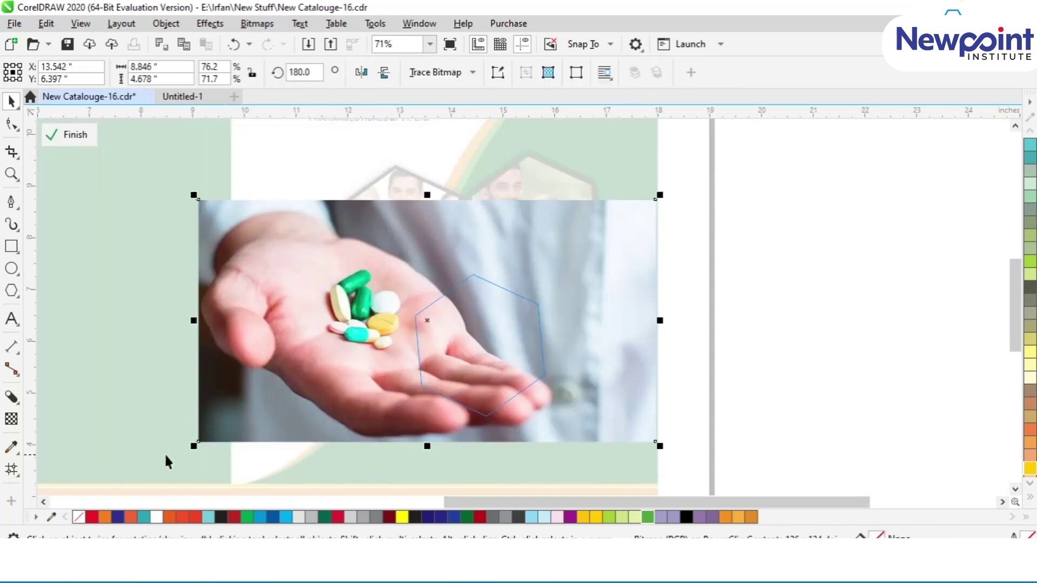
drag(193, 446, 299, 390)
drag(375, 335, 450, 353)
drag(658, 408, 688, 424)
drag(602, 356, 568, 355)
drag(352, 427, 324, 435)
drag(399, 356, 429, 372)
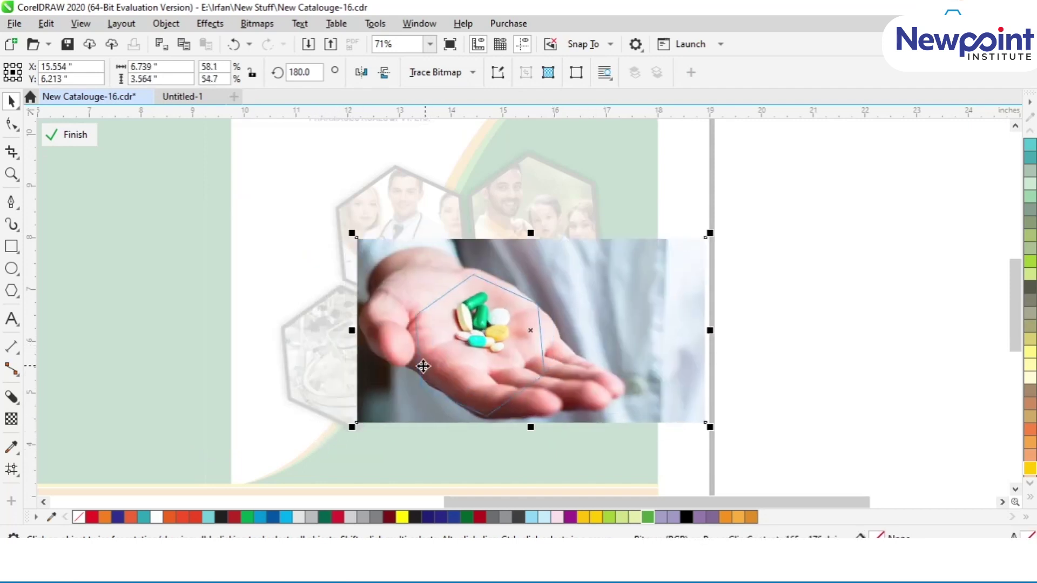
drag(351, 426, 306, 451)
mouse_move(442, 307)
mouse_down()
mouse_move(451, 331)
mouse_move(447, 323)
mouse_up()
ctrl+click(828, 324)
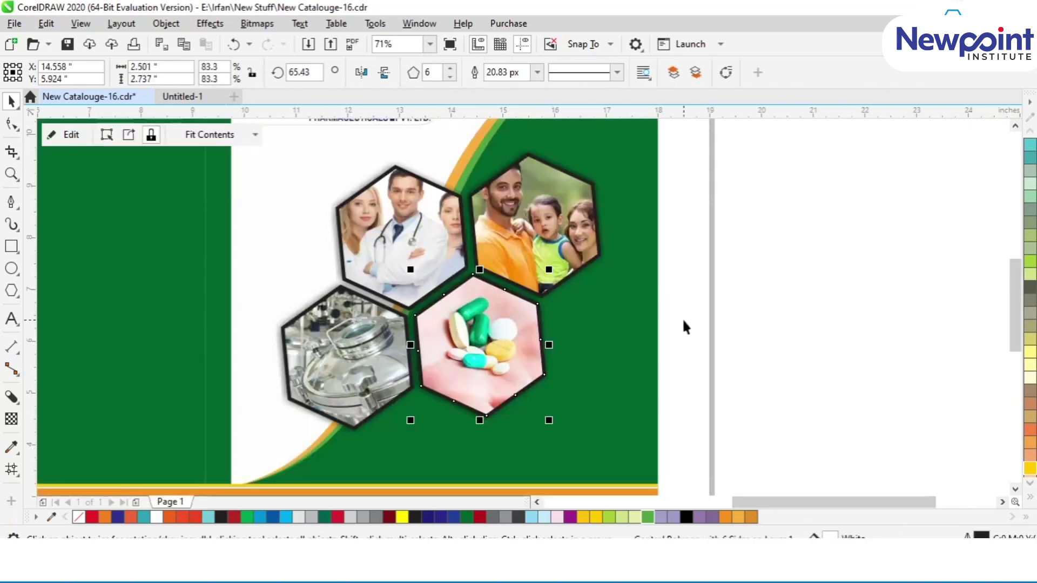
Shrink and reposition the factory photo inside the lower-left hexagon so that more of the machinery fits the frame
scroll(682, 317, down, 2)
ctrl+click(501, 338)
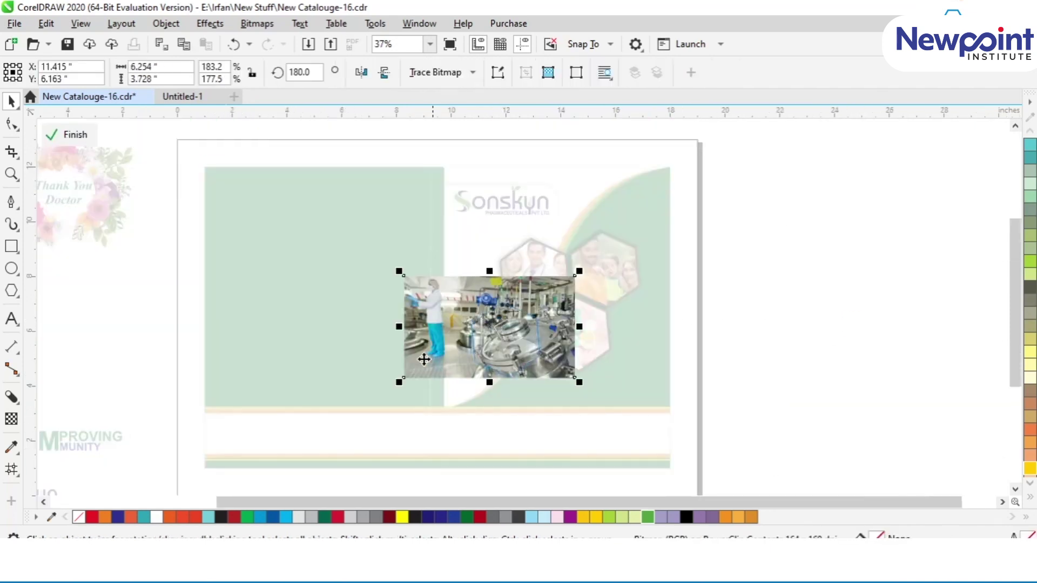
drag(399, 383, 427, 368)
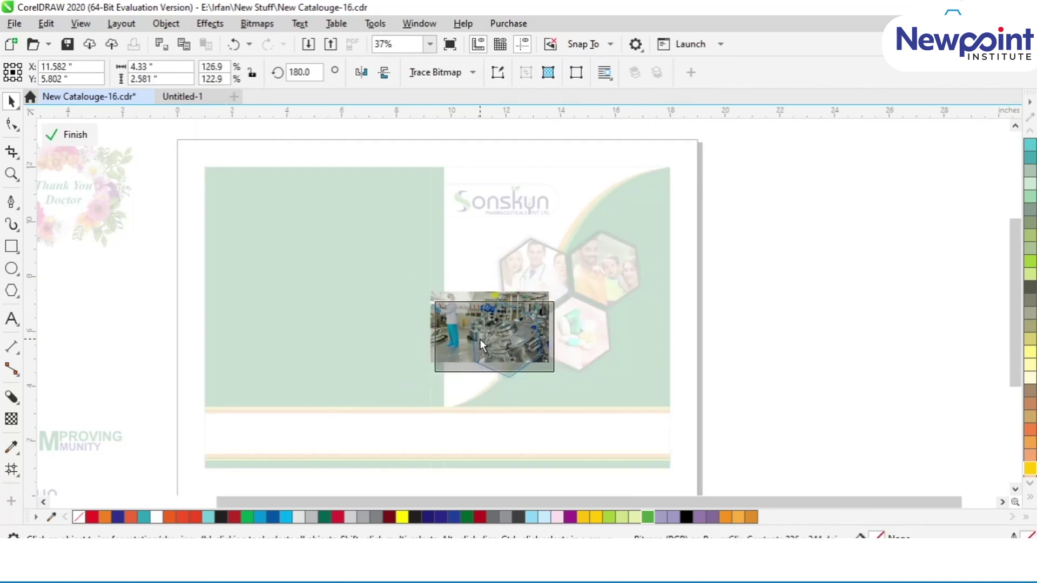
drag(480, 332, 480, 348)
drag(552, 310, 573, 300)
ctrl+click(747, 345)
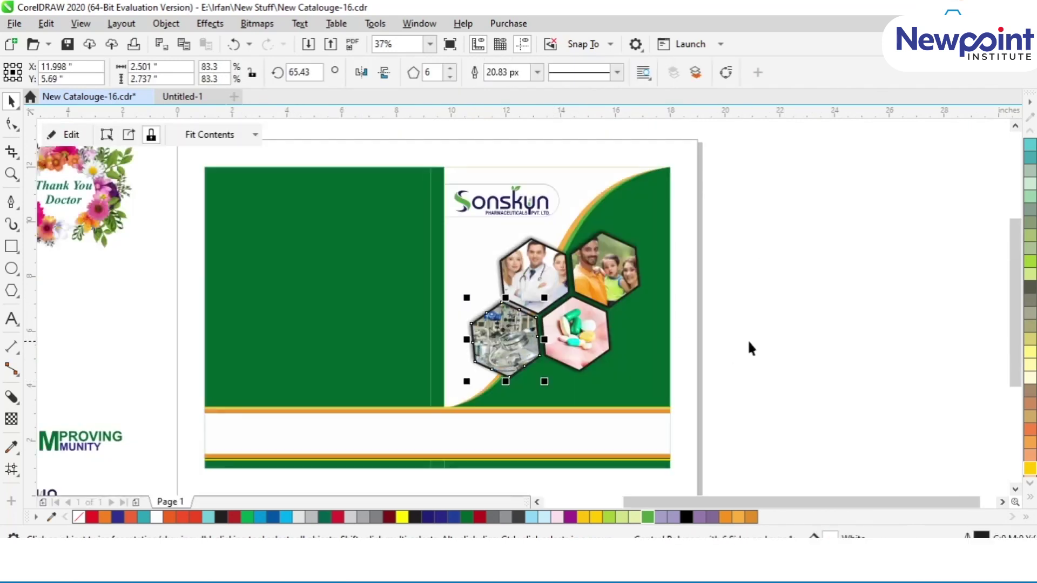
Move the IMPROVING IMMUNITY title onto the front cover's white strip and enlarge it to about 4.895 × 1.076 inches
scroll(606, 344, down, 2)
scroll(519, 322, up, 1)
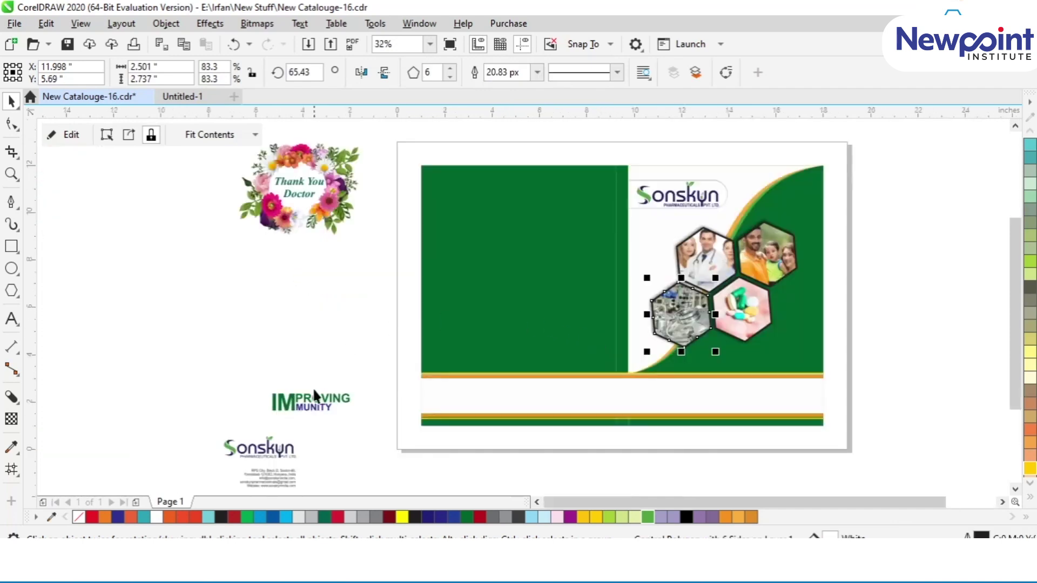
drag(250, 367, 375, 430)
drag(313, 410, 781, 407)
key(z)
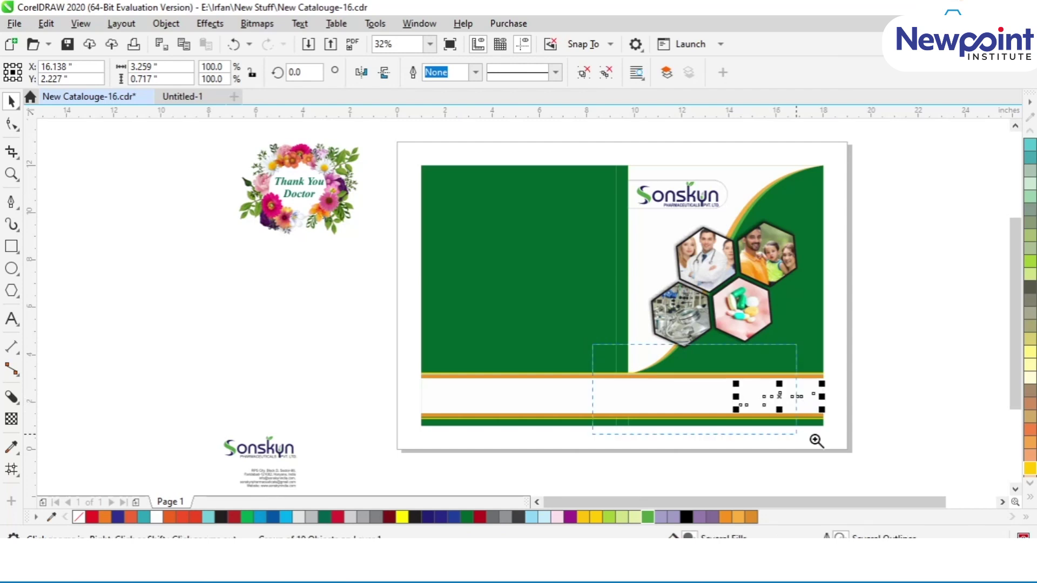
drag(684, 344, 890, 452)
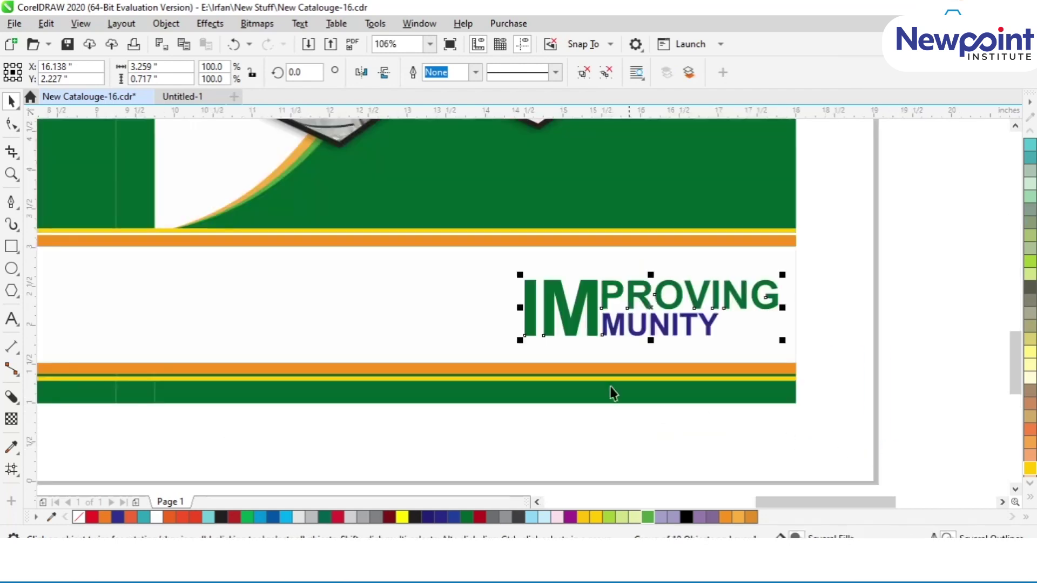
drag(520, 275, 384, 219)
drag(495, 302, 481, 319)
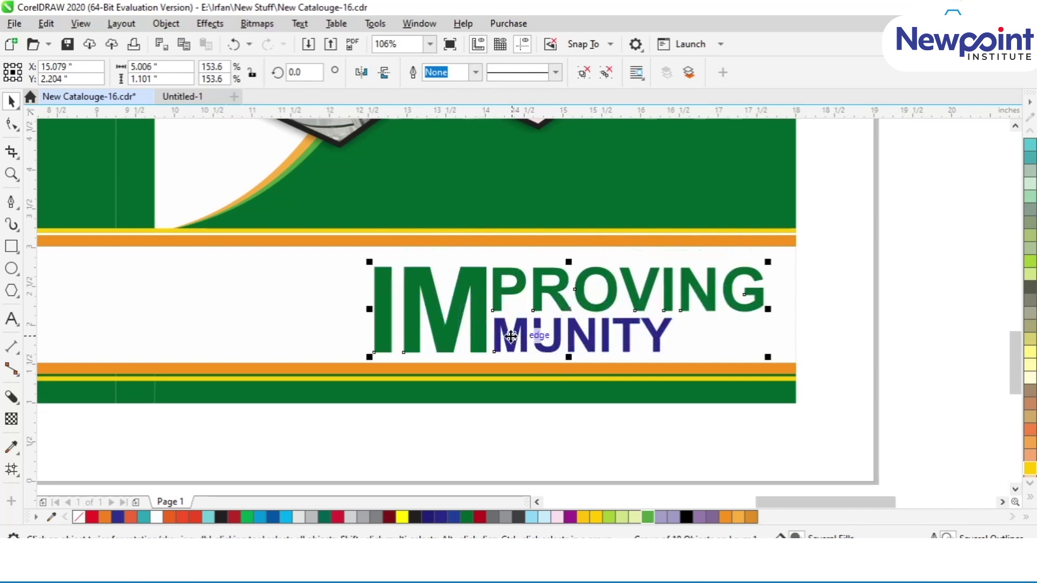
drag(370, 357, 377, 355)
Move the second Sonskyn Pharmaceuticals logo onto the white strip at the left part of the back cover
scroll(424, 388, down, 5)
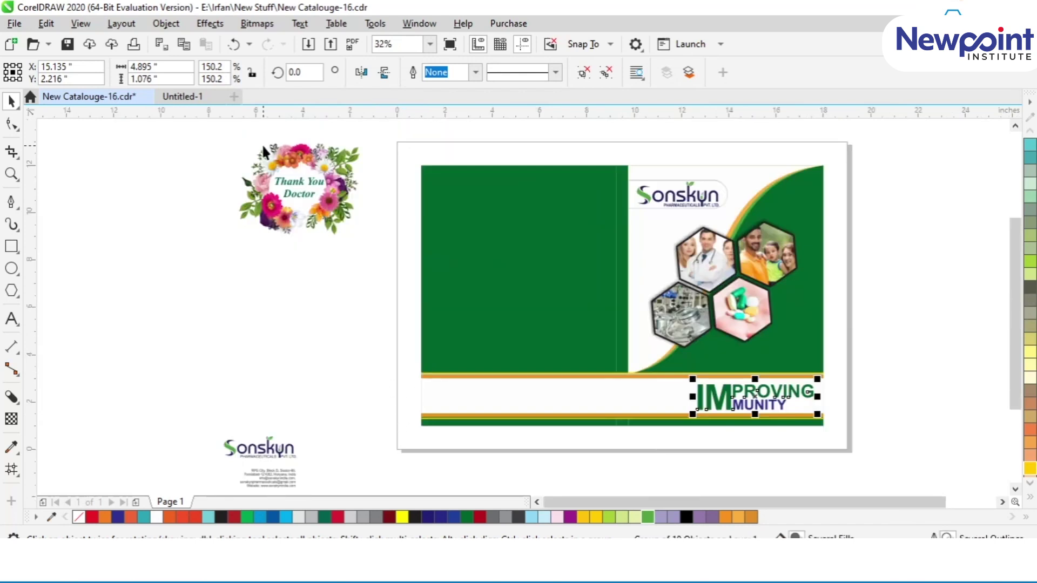
click(205, 434)
drag(313, 461, 461, 392)
key(z)
drag(411, 356, 627, 447)
drag(489, 322, 578, 344)
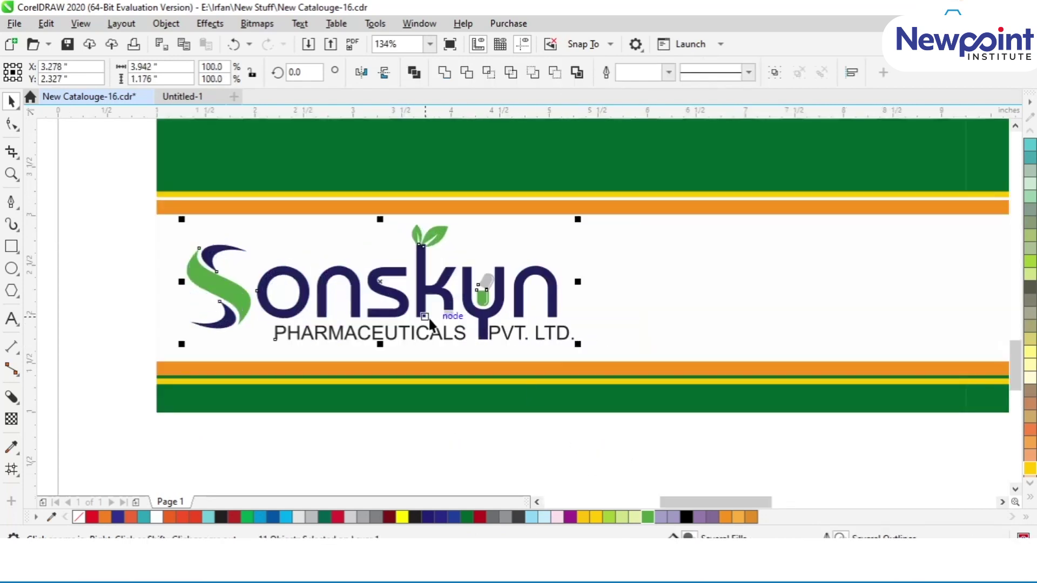
mouse_move(425, 304)
mouse_down()
mouse_move(421, 314)
mouse_move(425, 303)
mouse_up()
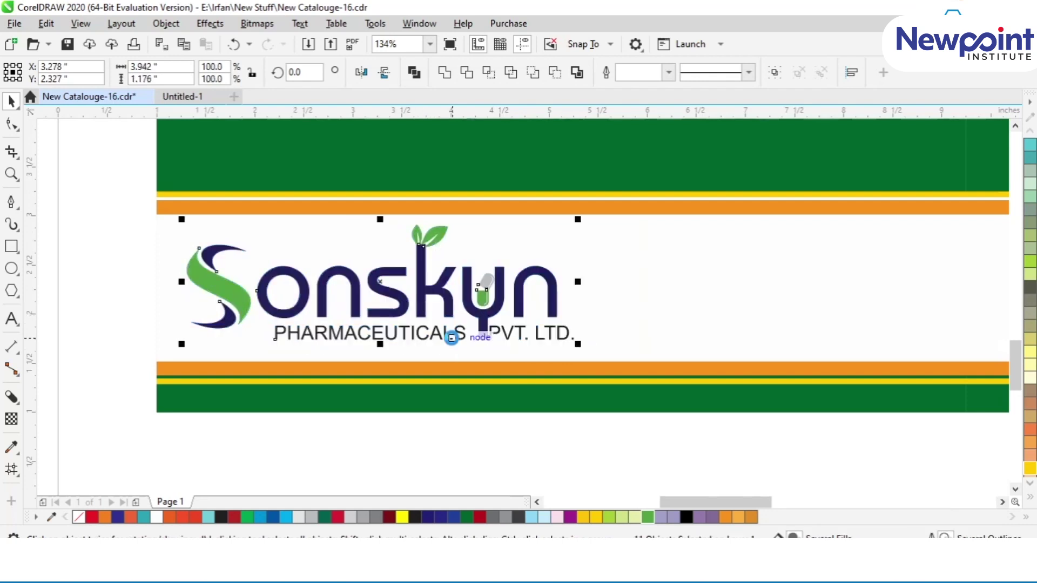
Shift the IMPROVING IMMUNITY title slightly to the left within the white strip
scroll(452, 337, down, 4)
click(727, 340)
click(721, 337)
drag(714, 336, 708, 336)
Move the company's address, e-mail and website lines onto the white strip between the logo and the spine, then deselect them
click(244, 428)
drag(98, 382, 335, 468)
drag(256, 415, 561, 331)
key(z)
drag(301, 254, 591, 405)
drag(685, 317, 638, 331)
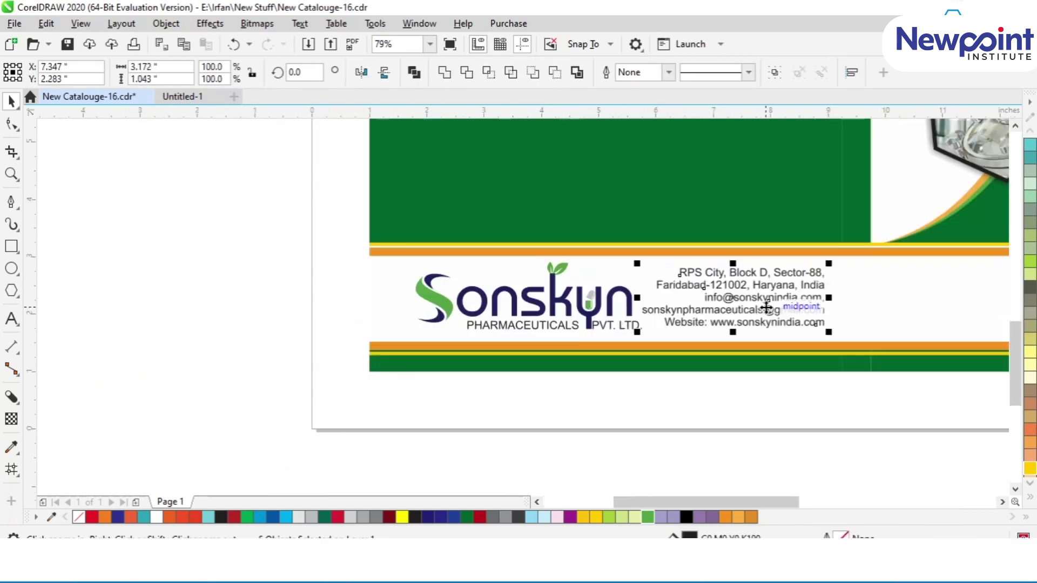
key(ctrl+z)
drag(775, 314, 773, 336)
click(775, 428)
Move the Thank You Doctor flower wreath onto the green panel of the back cover and group its objects
key(F4)
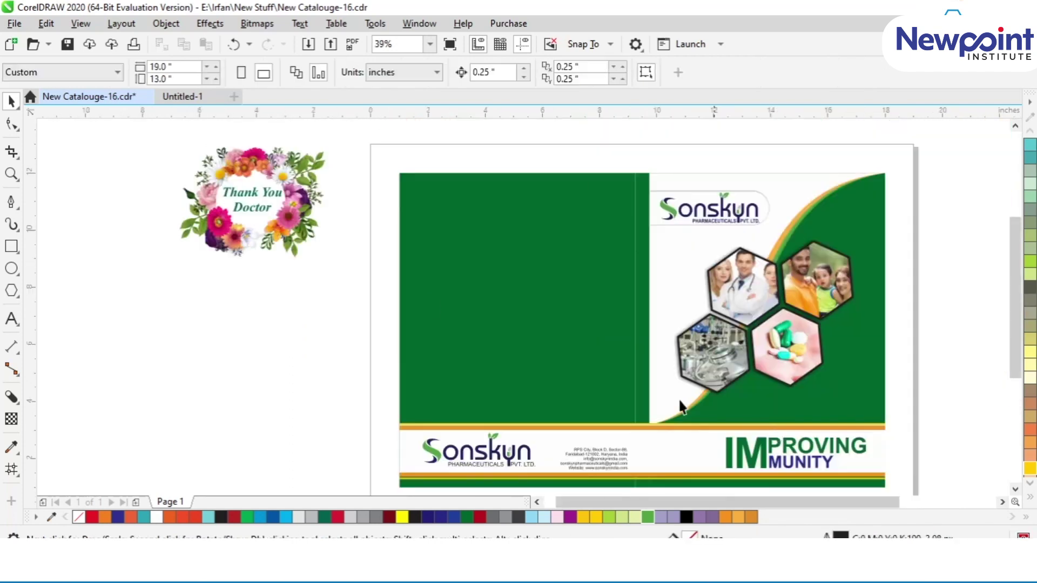
drag(249, 264, 518, 347)
key(ctrl+g)
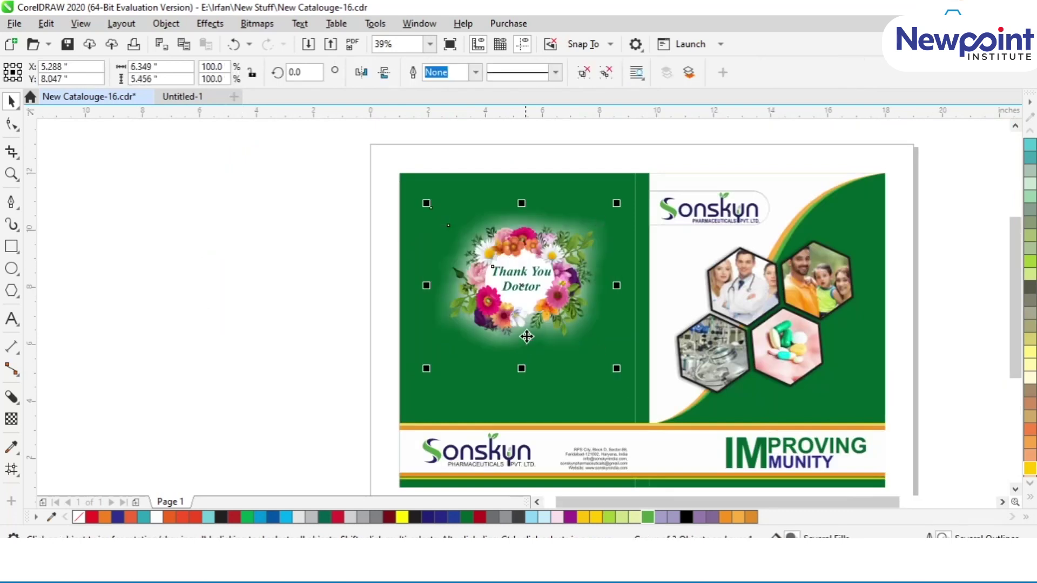
Centre the Thank You Doctor wreath horizontally on the green back cover, place it in the upper half, and deselect it
shift+click(554, 383)
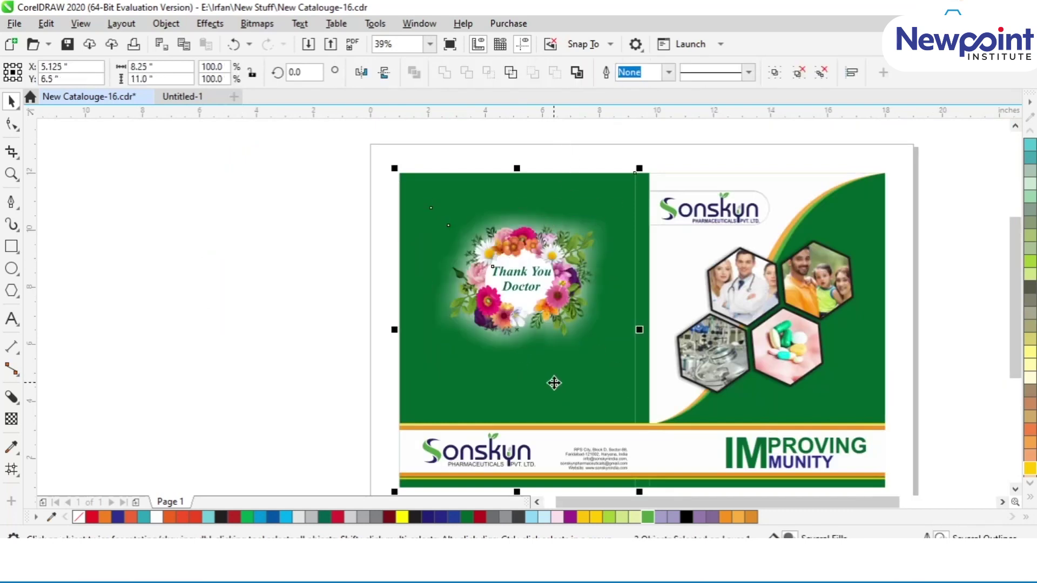
key(c)
key(Escape)
click(516, 287)
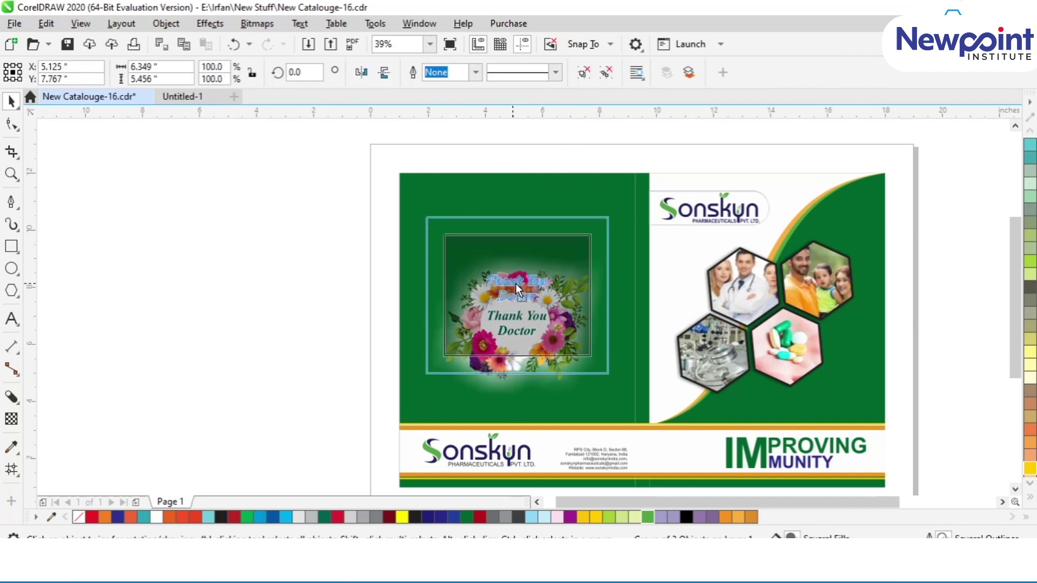
click(337, 282)
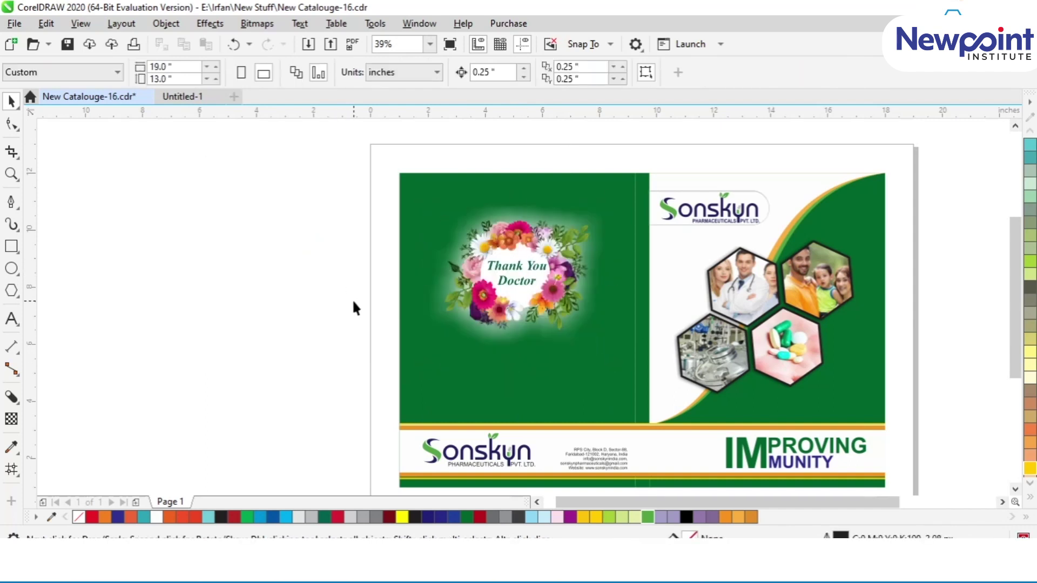
Group all the objects of the catalogue cover
key(F4)
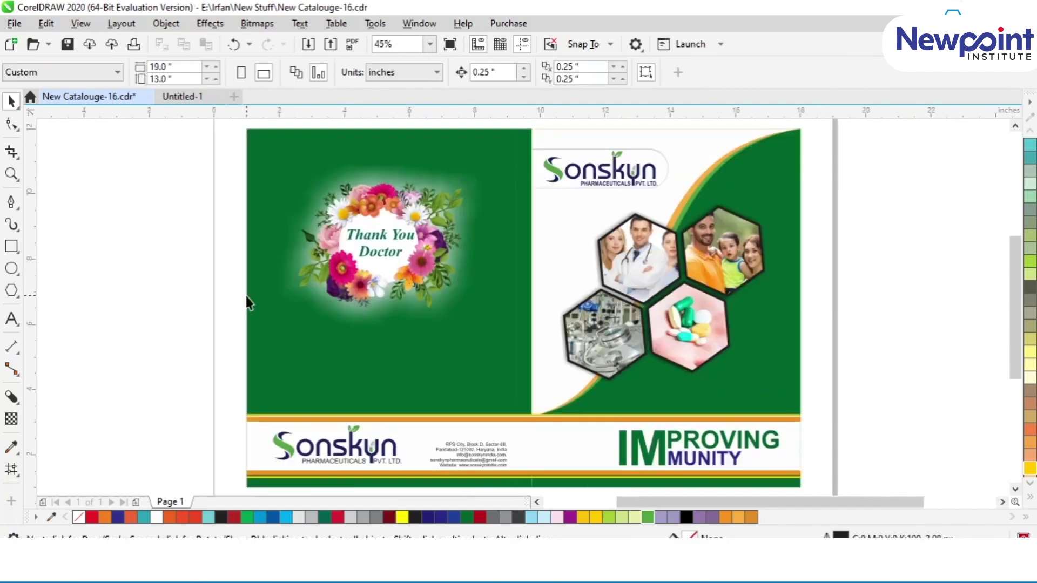
key(ctrl+a)
key(ctrl+g)
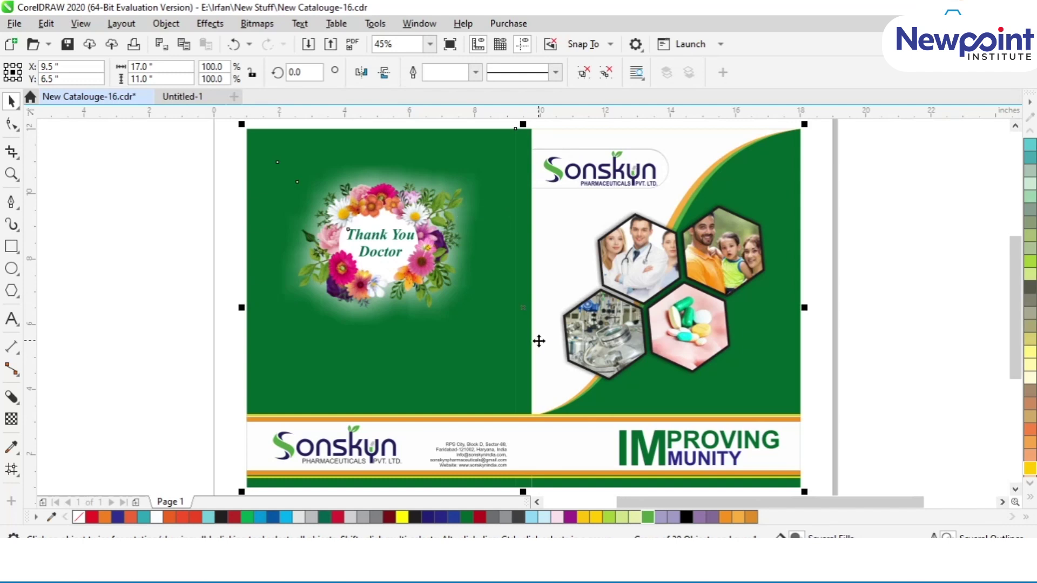
Add the text IMPROVING IMMUNITY in the blank area beside the back cover
click(11, 320)
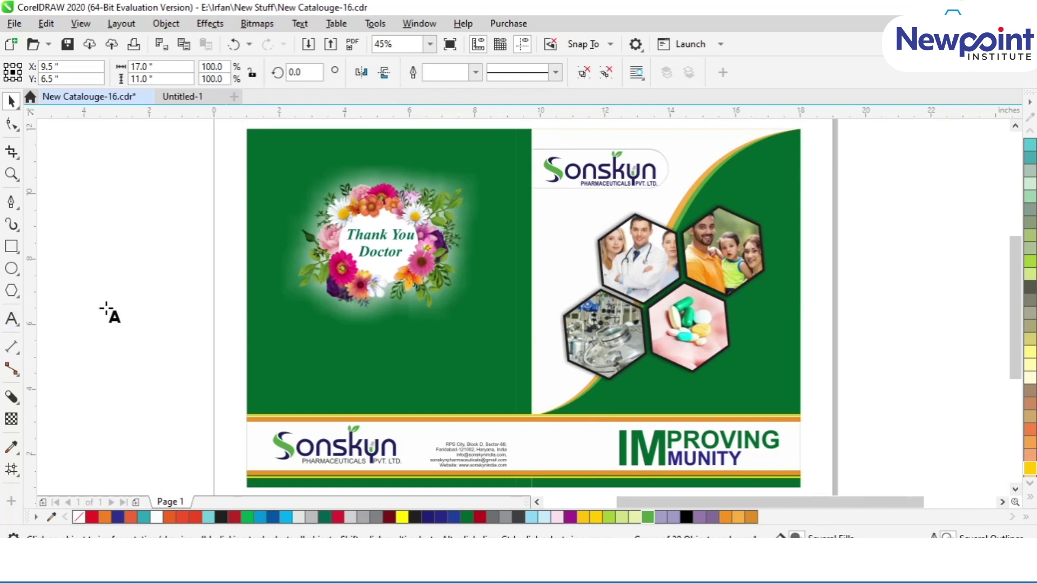
click(165, 290)
text(IMPROVING IMMUNITY)
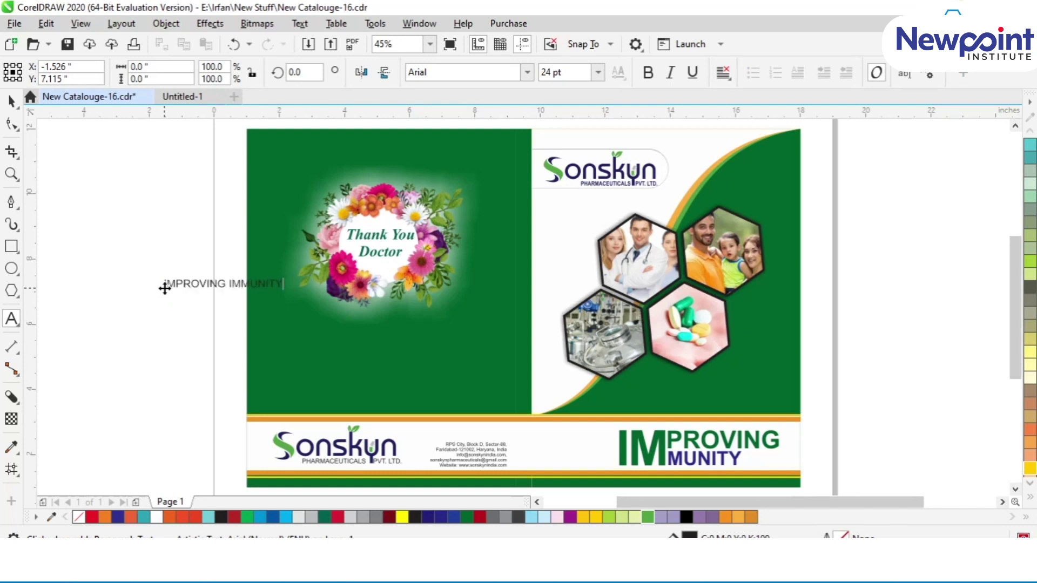
click(11, 99)
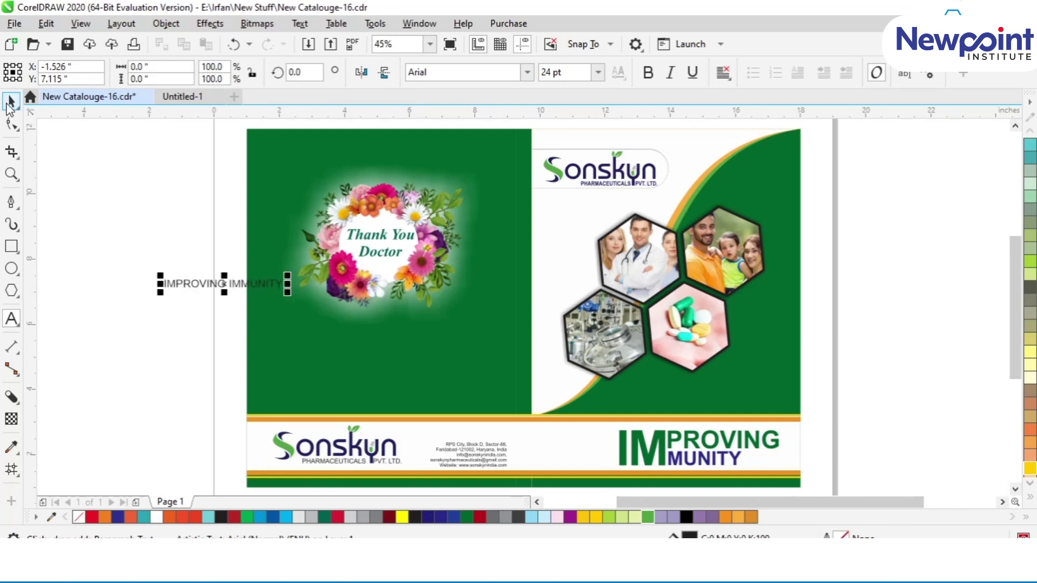
Try the new IMPROVING IMMUNITY text in bold at rotations of 270 and 90 degrees
click(647, 73)
click(225, 285)
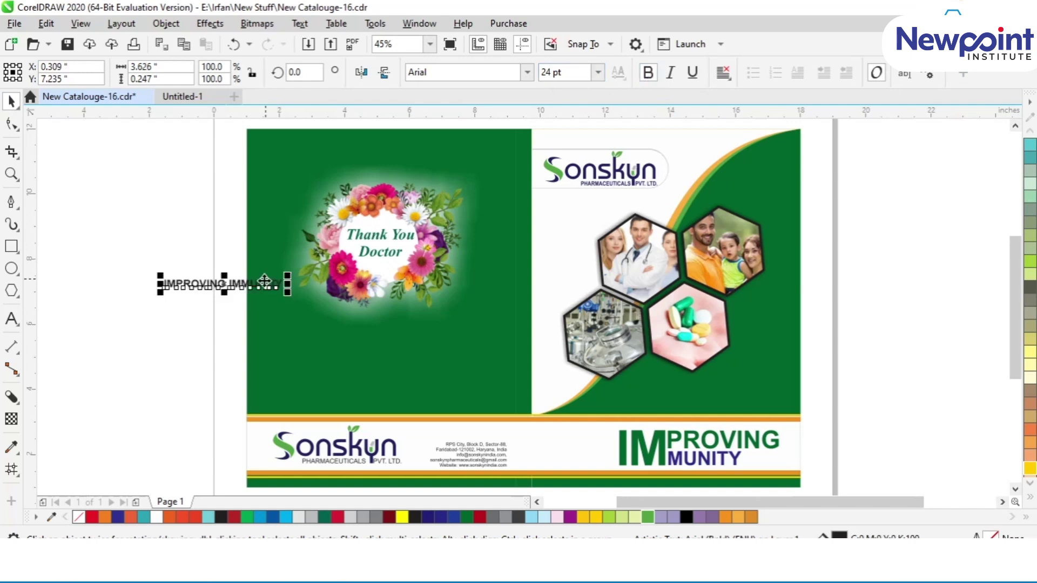
drag(287, 295, 206, 324)
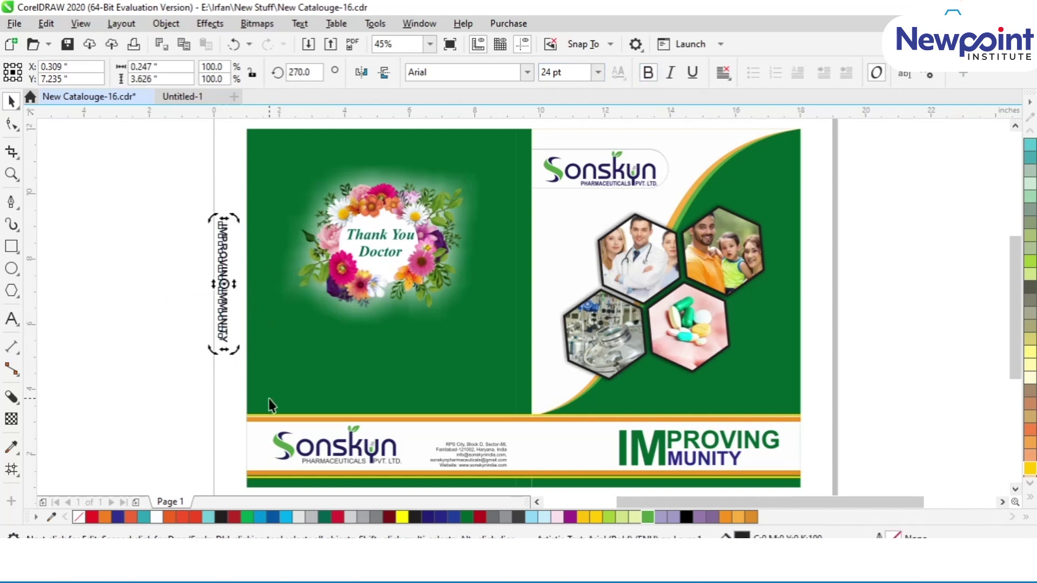
key(ctrl+z)
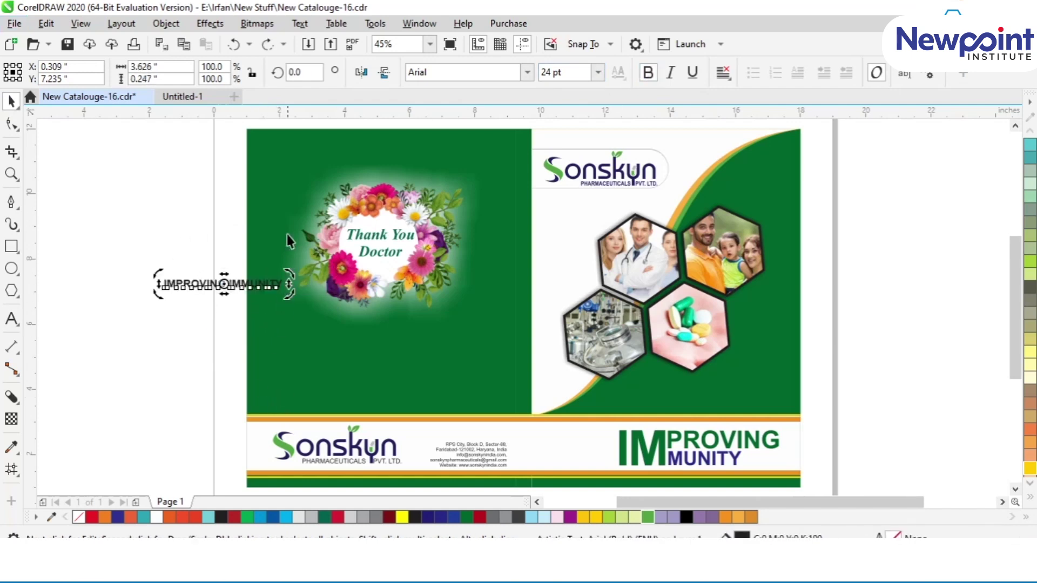
text(90)
key(Return)
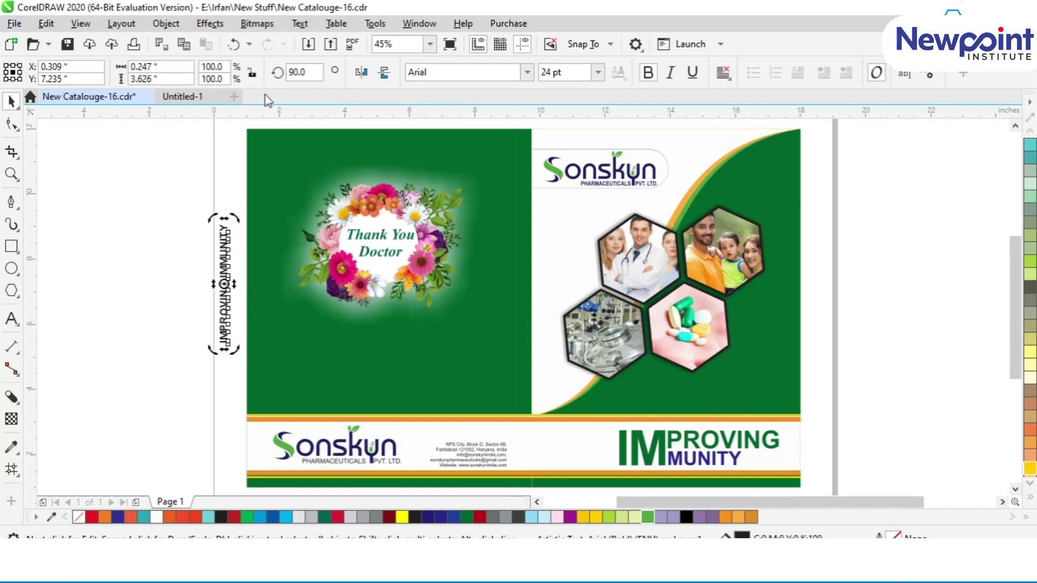
key(ctrl+z)
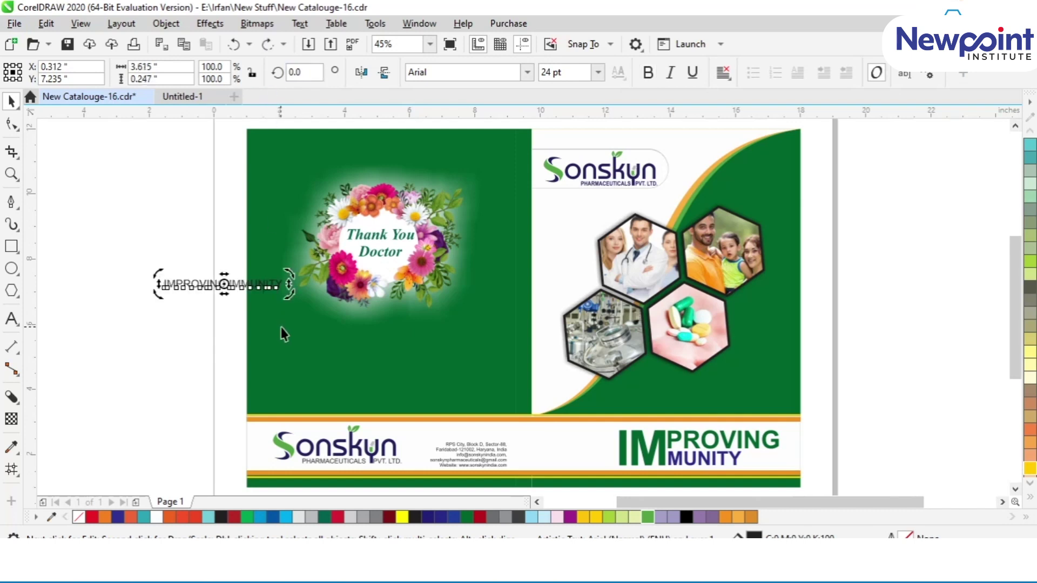
Make the new IMPROVING IMMUNITY text bold and rotate it to 270 degrees
click(648, 72)
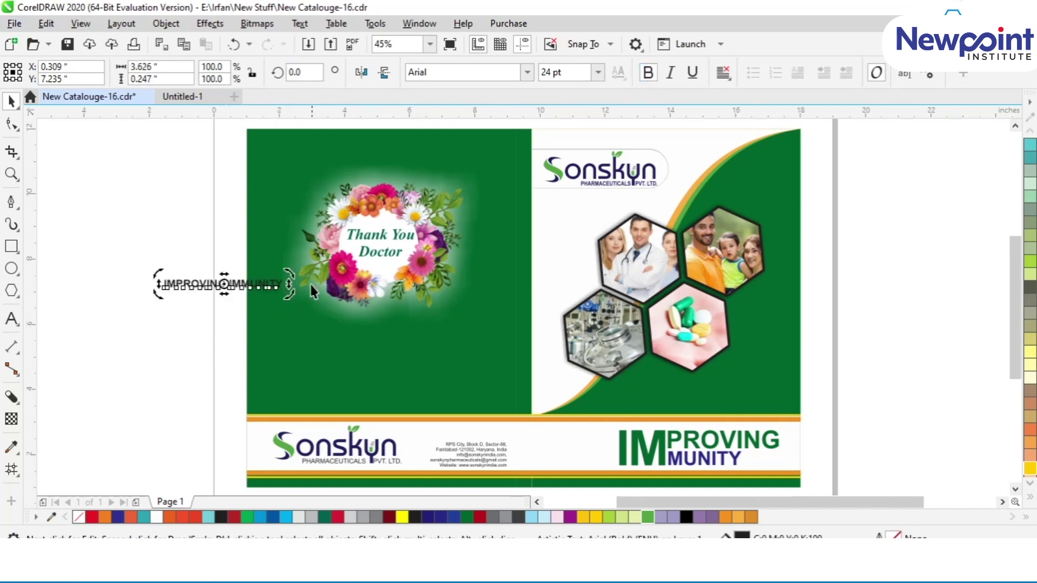
drag(292, 292, 215, 342)
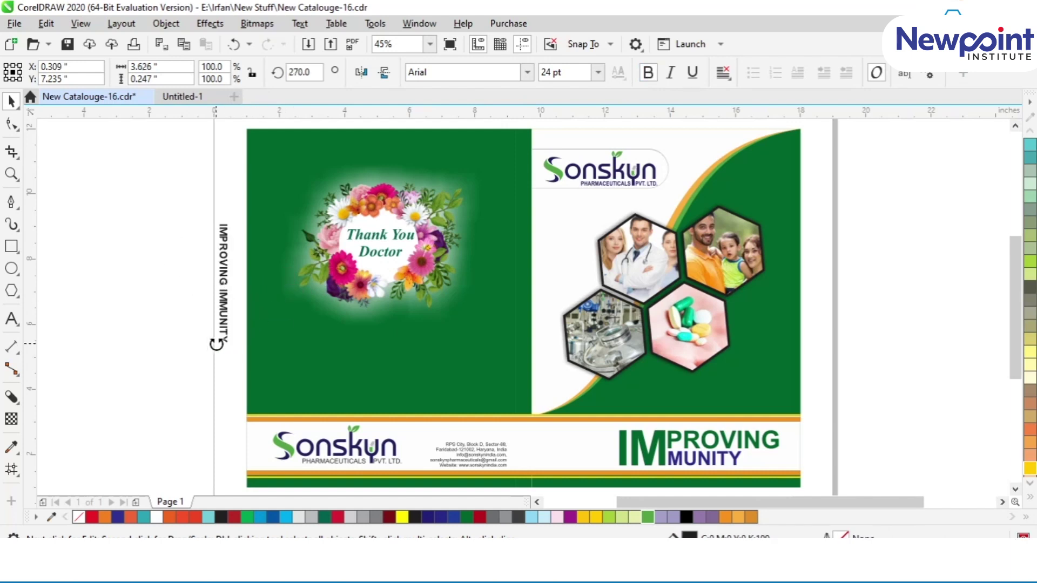
click(200, 370)
Move the vertical IMPROVING IMMUNITY text onto the green spine and centre it on the grouped cover
drag(225, 307, 524, 256)
scroll(510, 174, up, 5)
shift+click(470, 205)
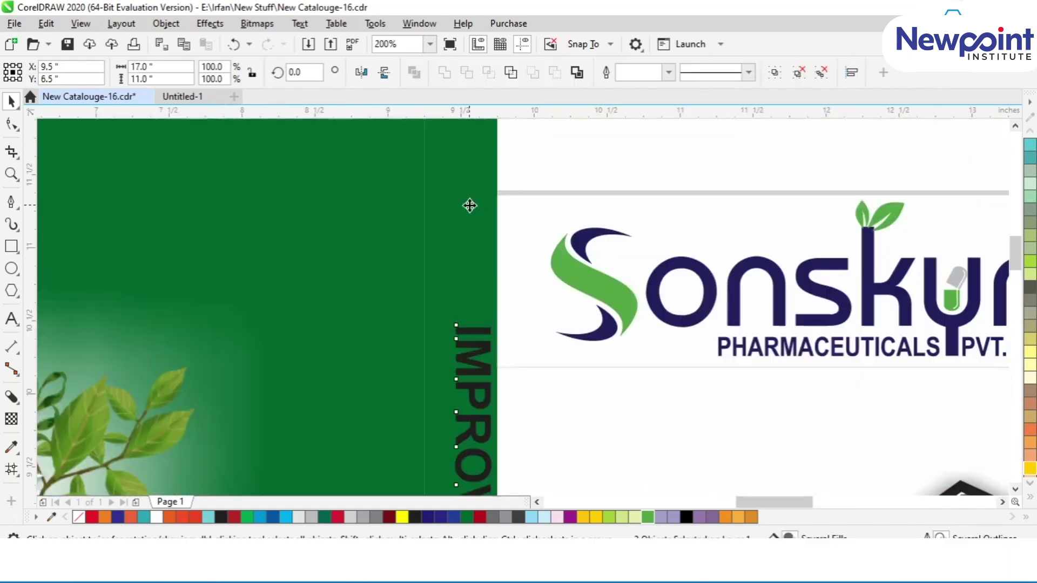
key(c)
scroll(464, 204, down, 5)
key(Escape)
Fill the spine title with white and set its font to Impact
click(470, 330)
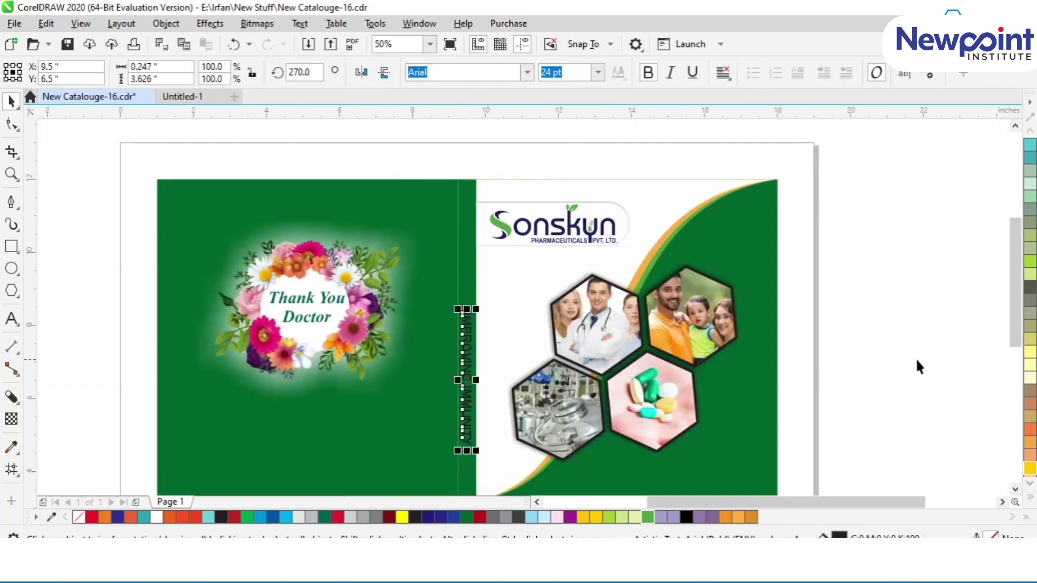
click(1029, 354)
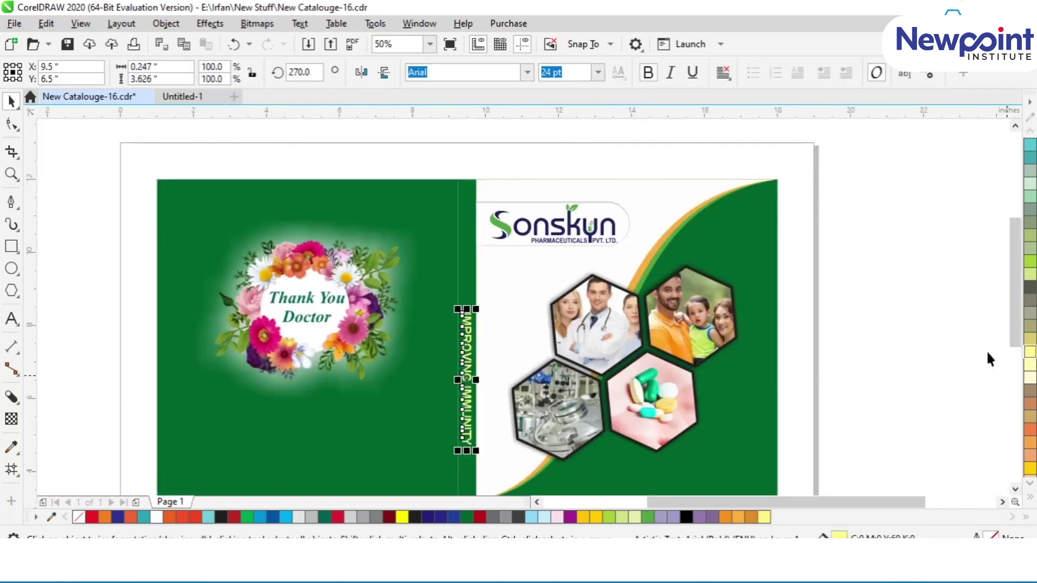
click(157, 517)
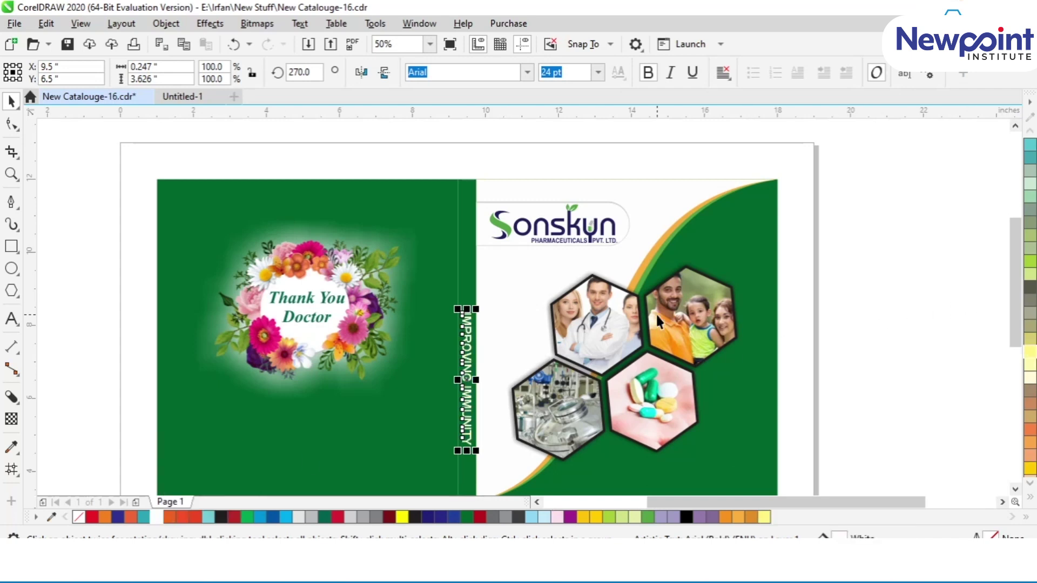
click(527, 72)
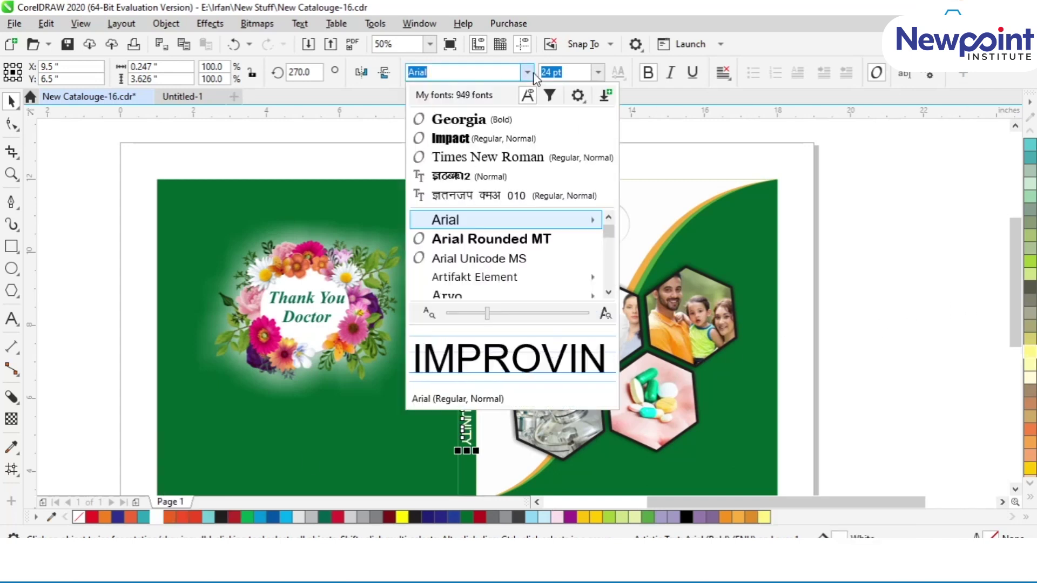
click(459, 139)
scroll(460, 356, up, 3)
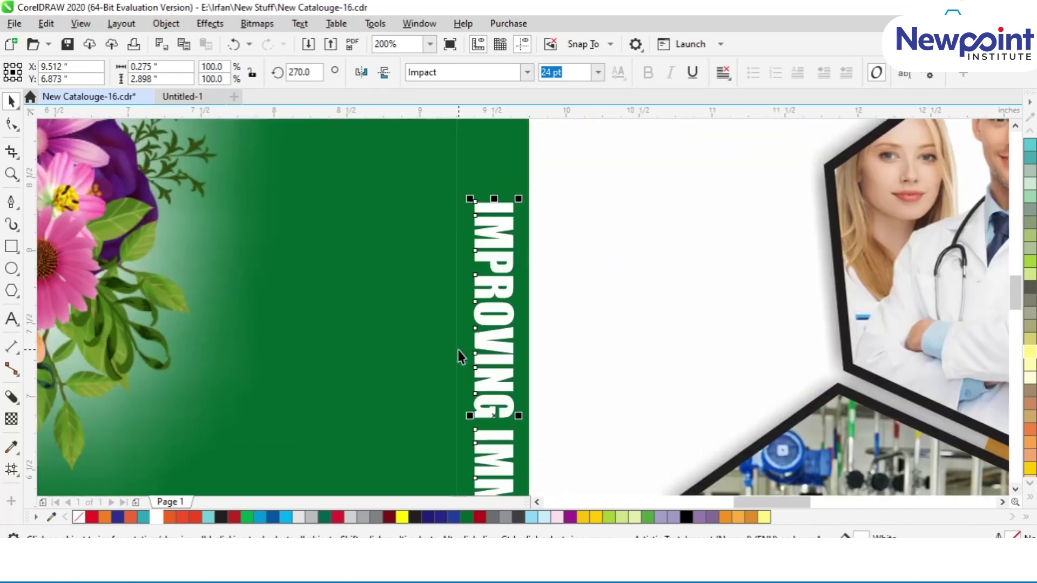
scroll(460, 356, down, 4)
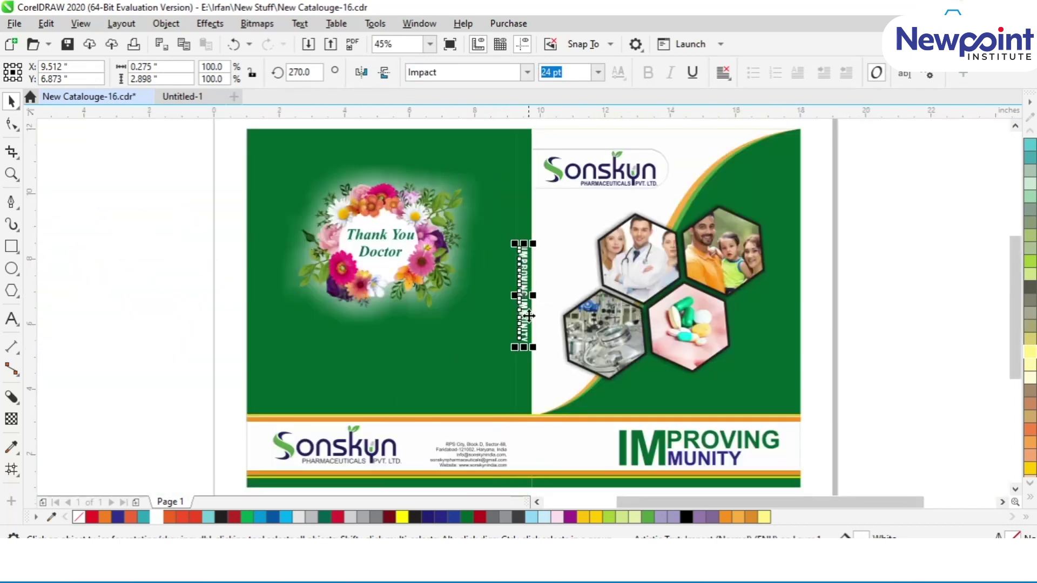
Extend the spine title with the year so that it reads IMPROVING IMMUNITY -2020
scroll(523, 378, up, 2)
key(F8)
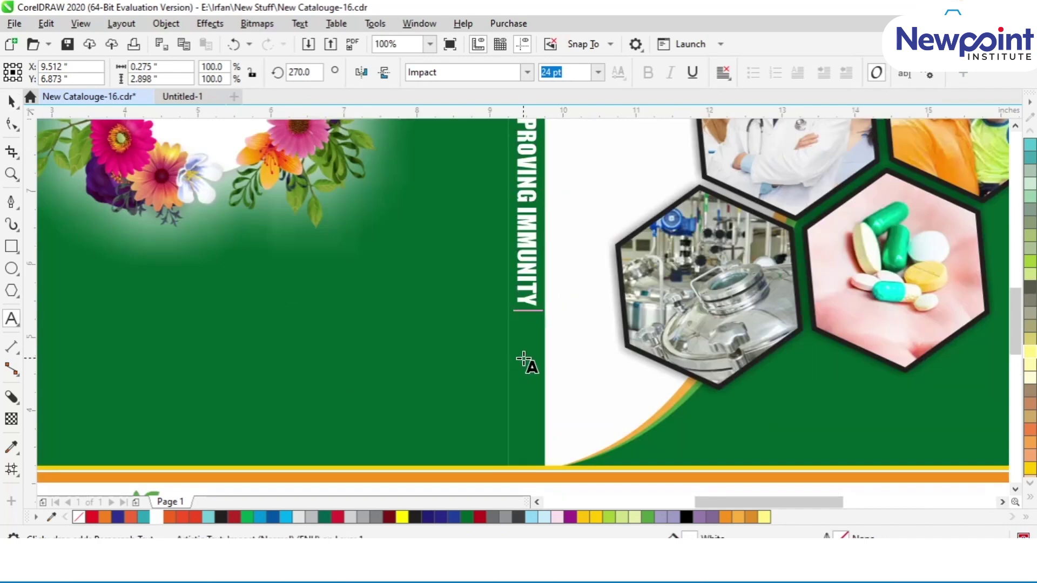
text(2020)
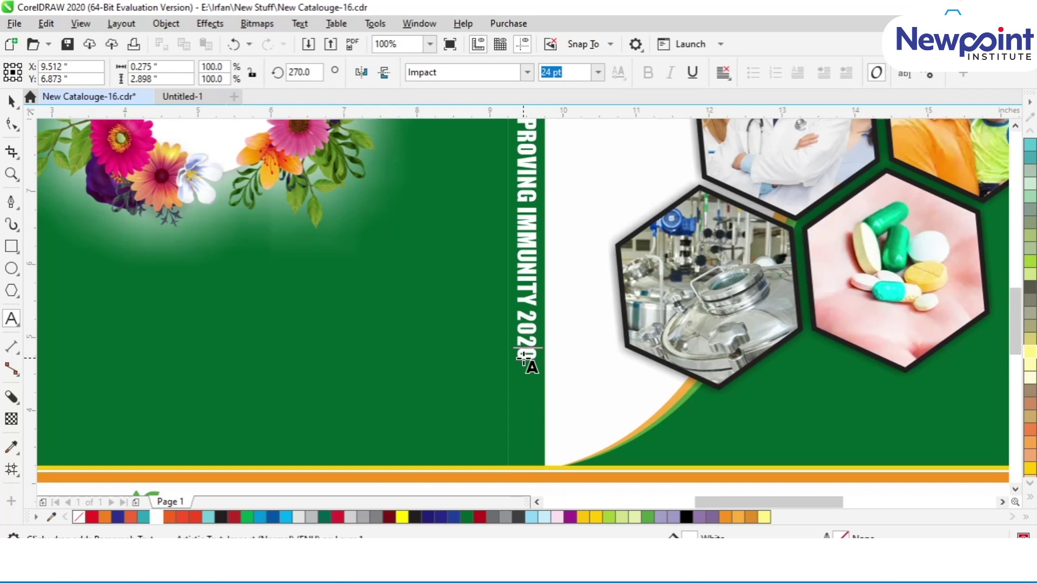
text(-)
key(ctrl+space)
click(9, 103)
scroll(488, 319, down, 1)
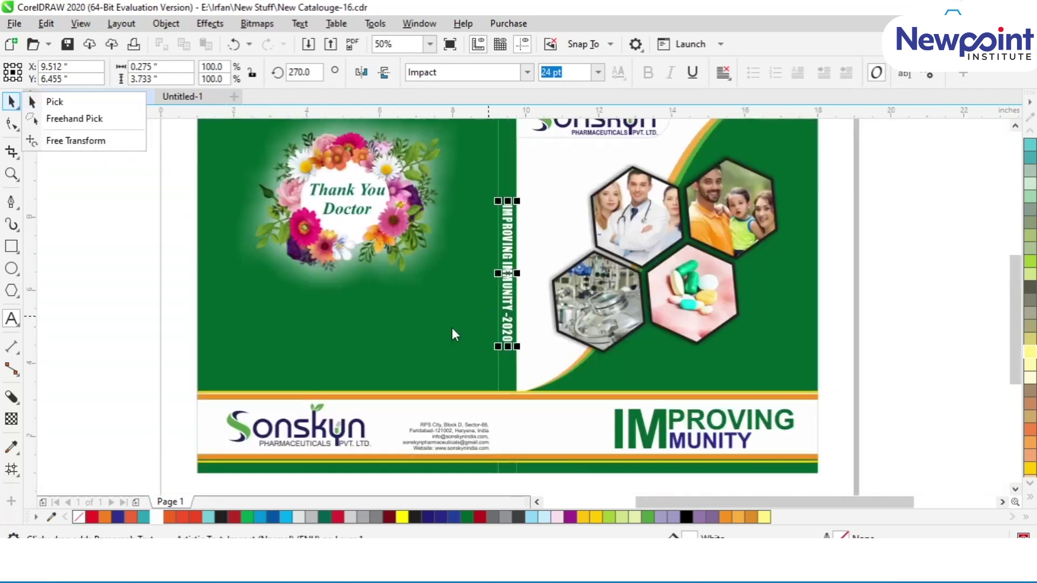
click(54, 101)
Add a separate two-line text below the spine title, with Vol. on the first line and 1 on the second
scroll(578, 421, up, 2)
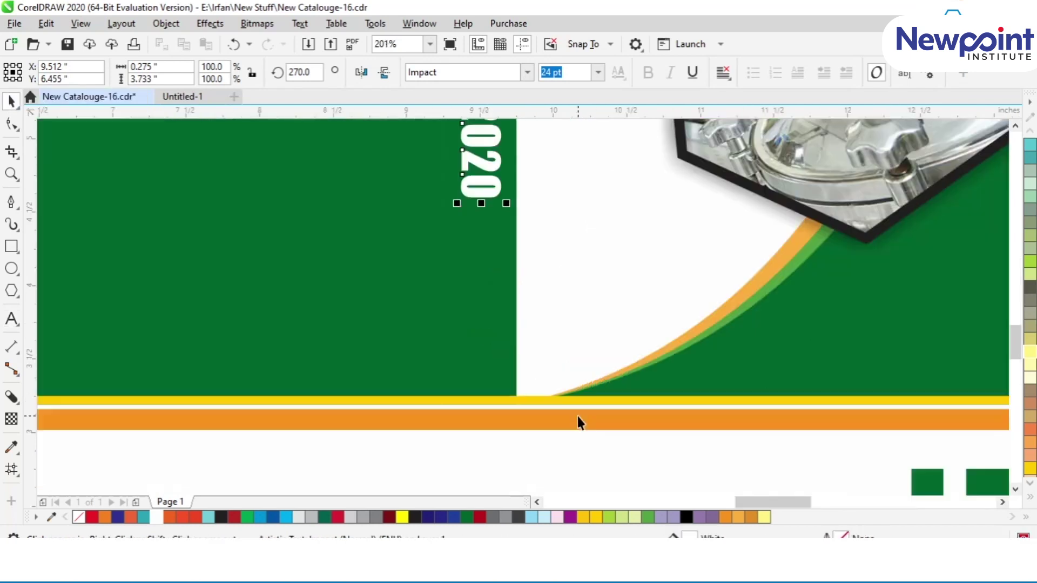
click(11, 318)
click(475, 297)
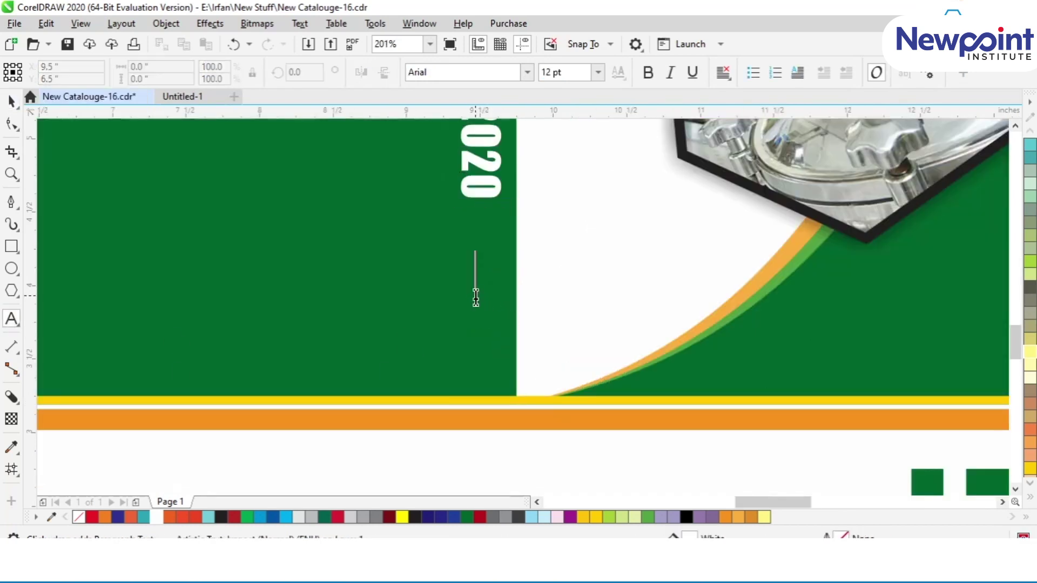
text(vO)
key(BackSpace)
key(BackSpace)
text(Vol. )
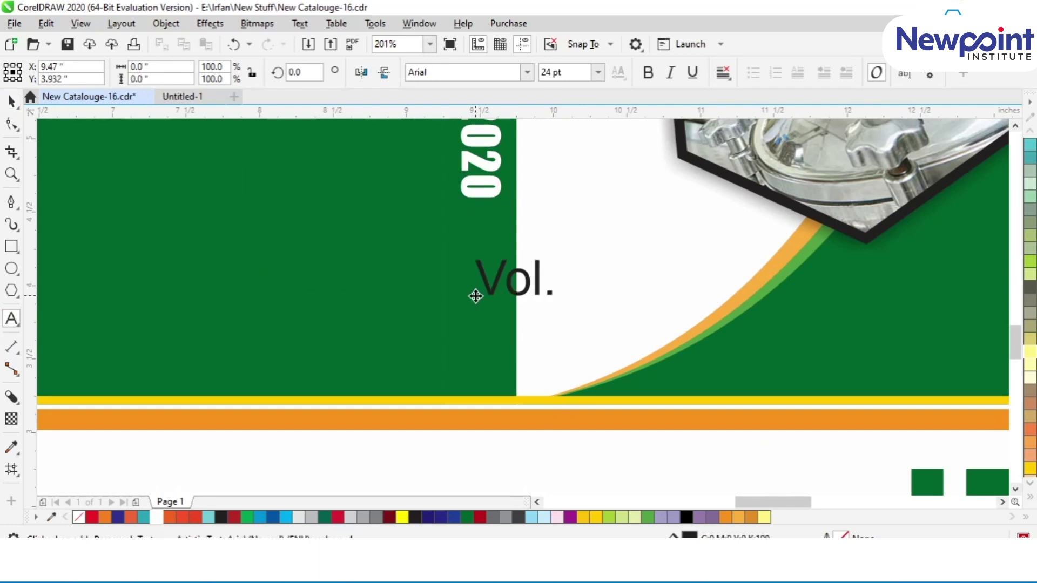
text(1)
Format the Vol. 1 text as bold Times New Roman with centred alignment
key(ctrl+a)
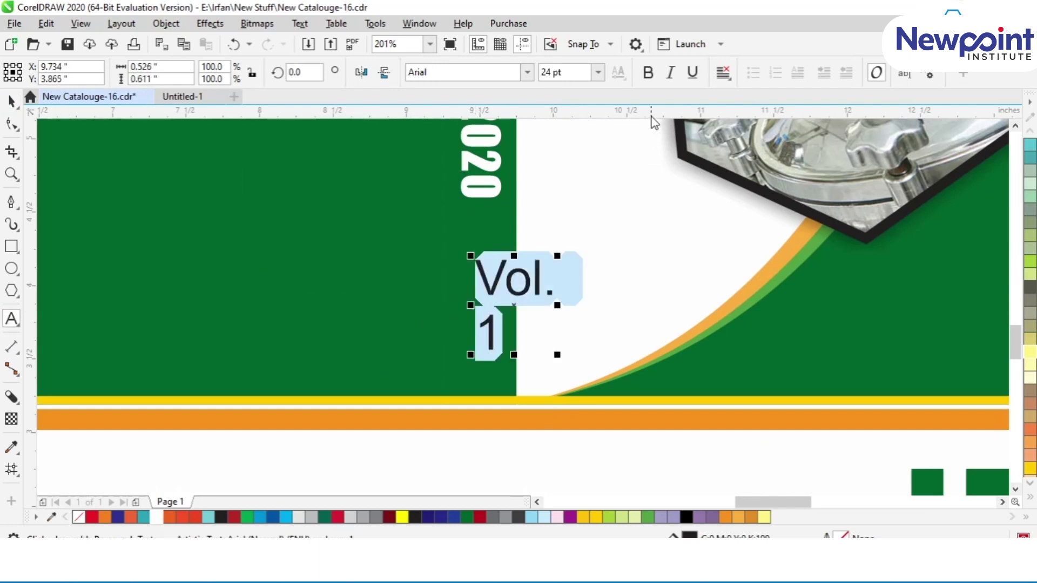
click(648, 72)
click(724, 72)
click(747, 125)
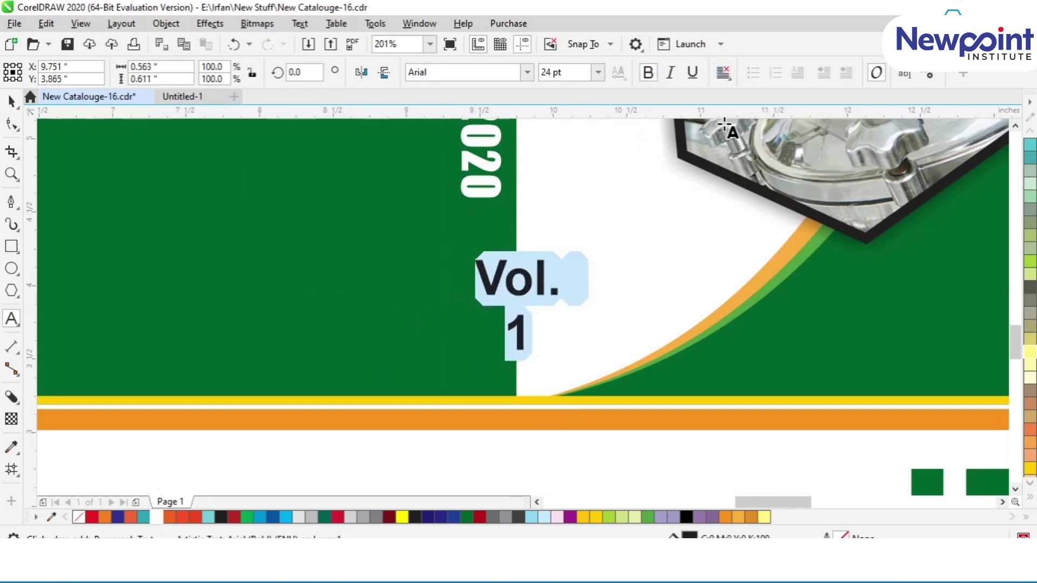
click(527, 73)
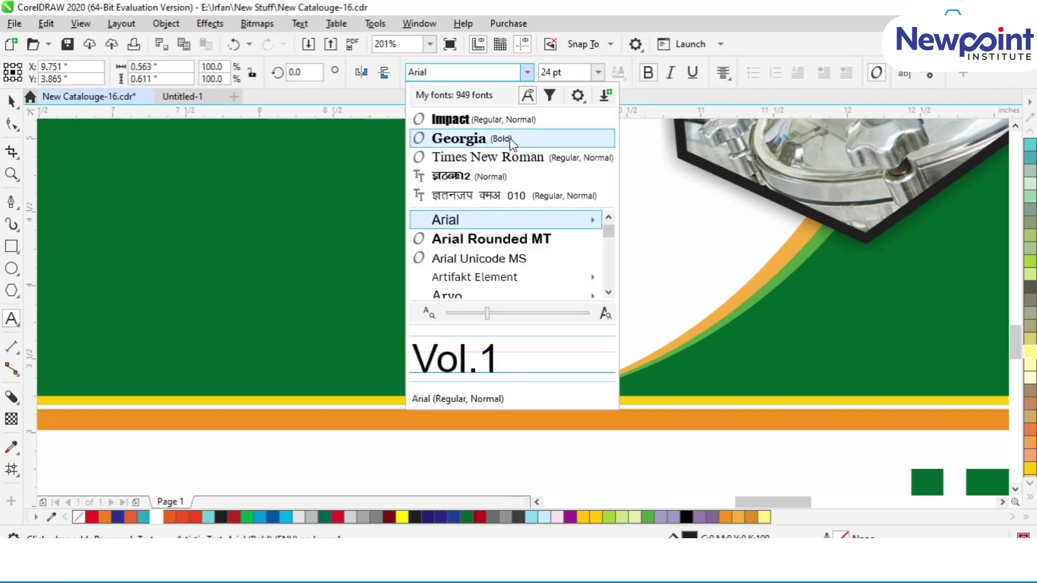
click(508, 158)
click(649, 72)
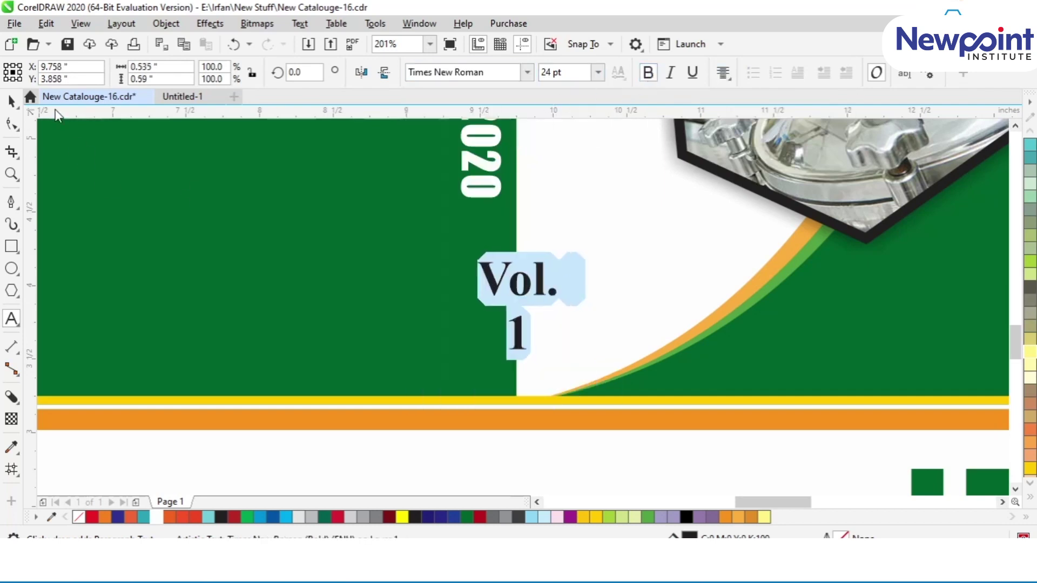
Fill the Vol. 1 text with pale yellow and set its size to 14 pt
click(11, 101)
click(1029, 369)
click(568, 72)
text(14)
key(Return)
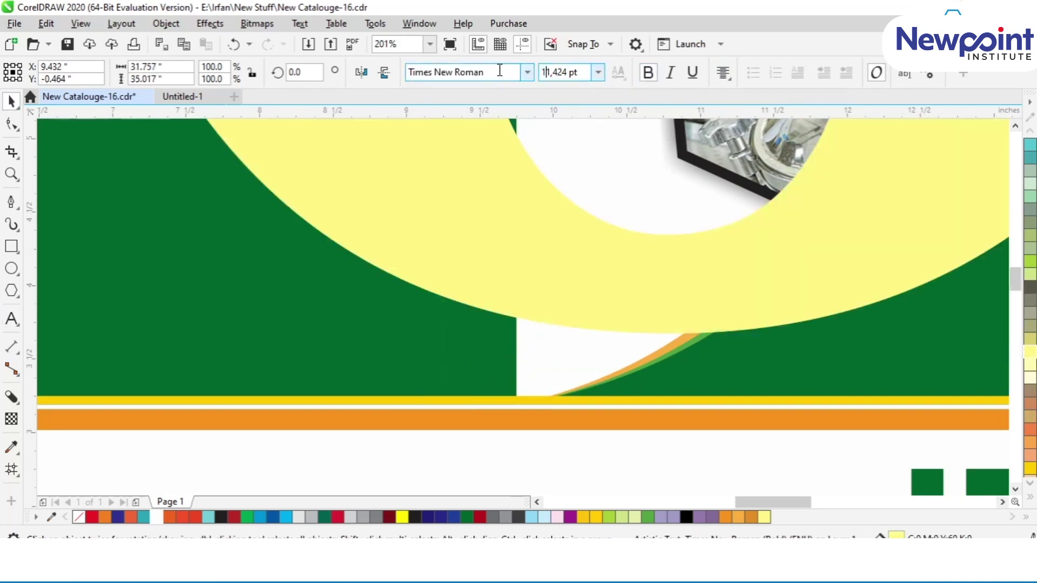
text(14)
key(Return)
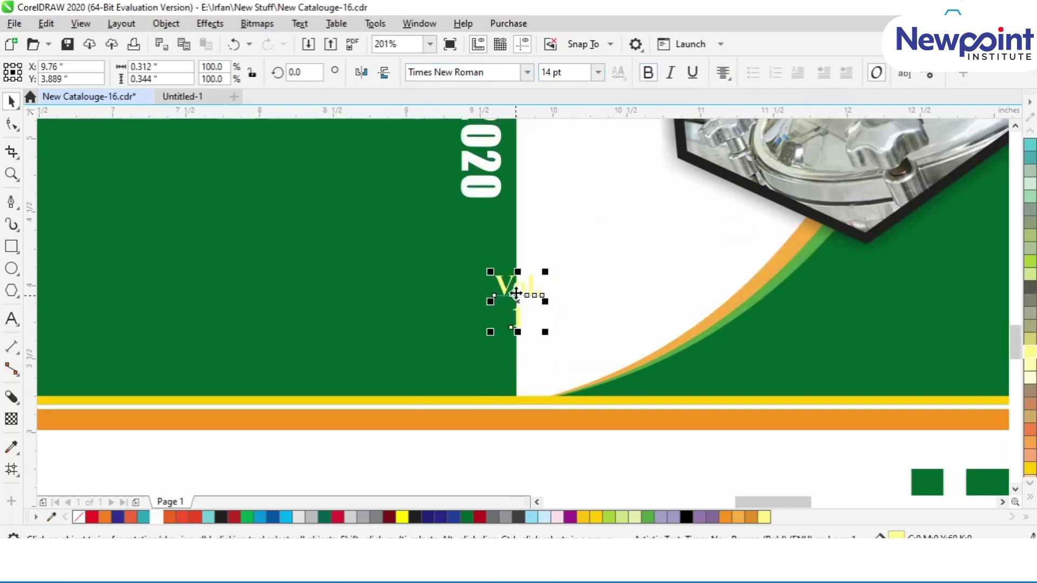
Move the Vol. 1 text to the bottom of the spine and centre it horizontally on the spine strip
drag(500, 302, 466, 342)
shift+click(504, 263)
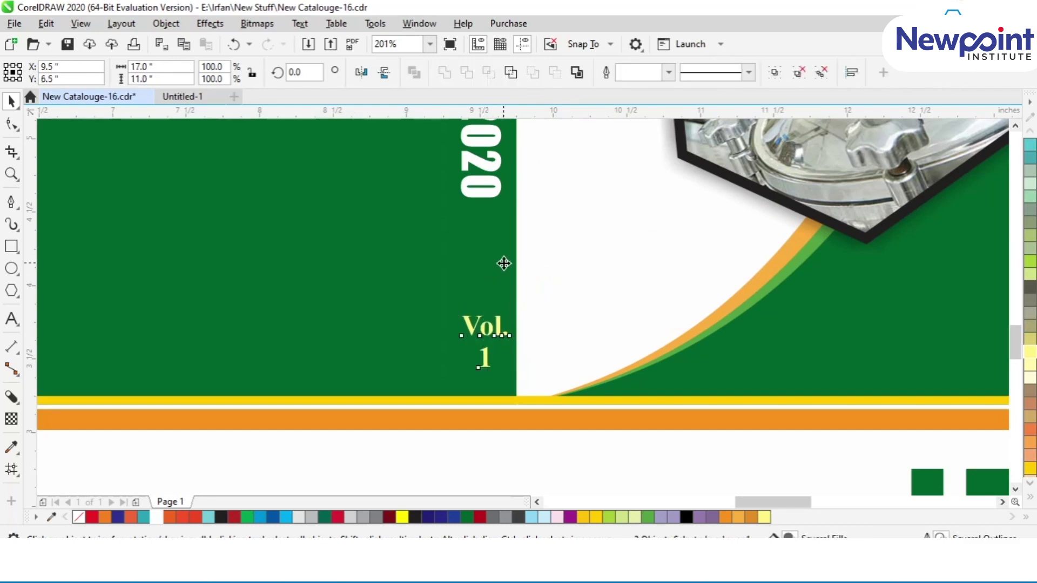
key(Escape)
key(F5)
key(F4)
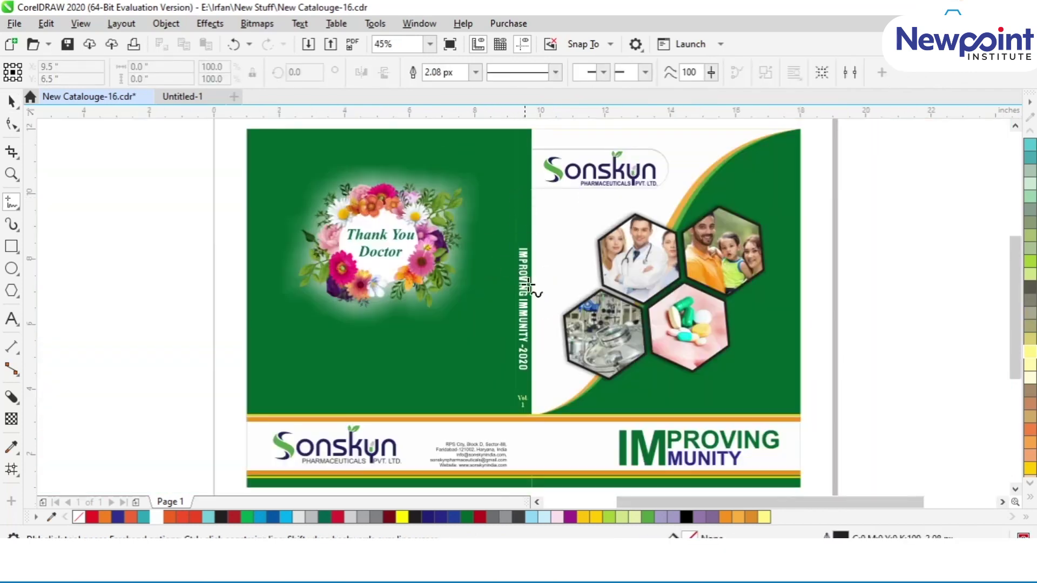
click(11, 100)
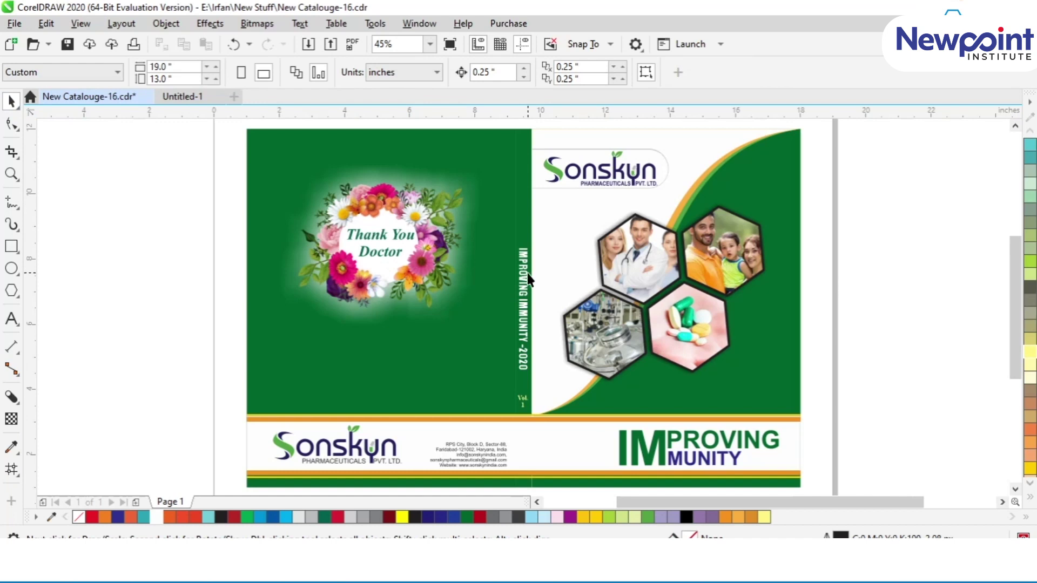
Ungroup the cover artwork and centre the spine title on the spine strip
click(522, 400)
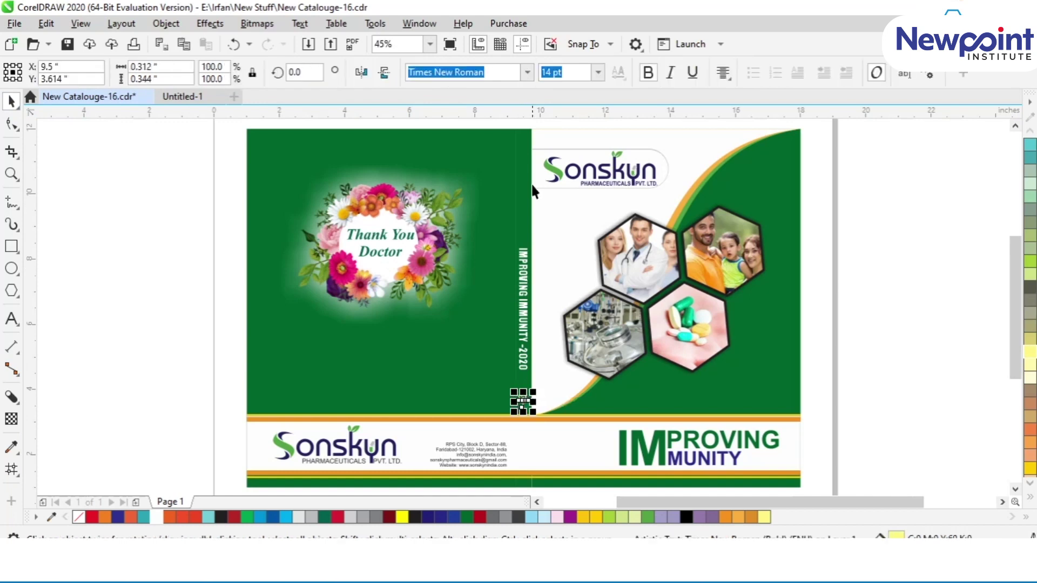
click(514, 131)
click(579, 76)
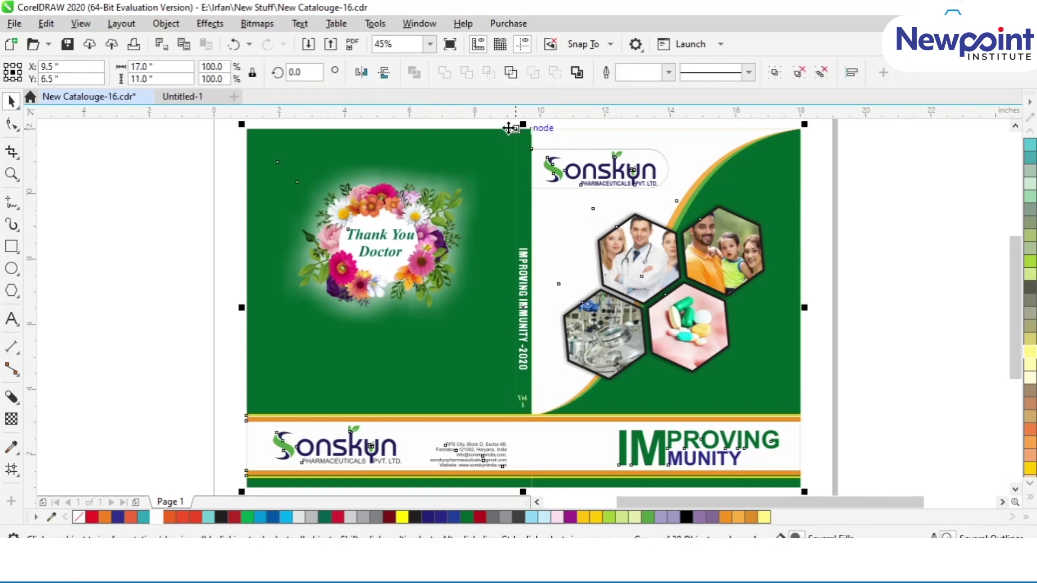
key(Escape)
click(524, 266)
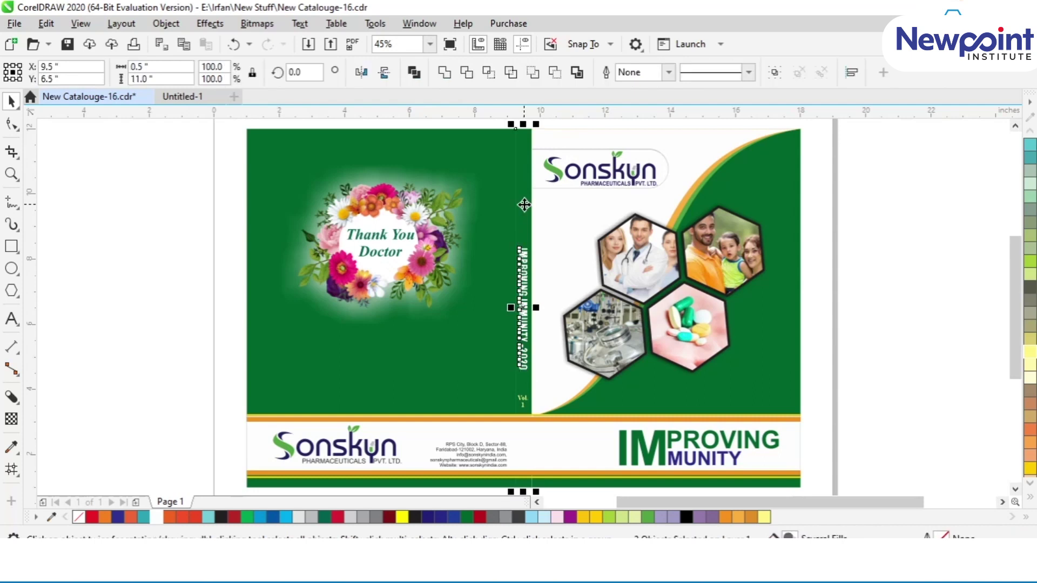
click(161, 280)
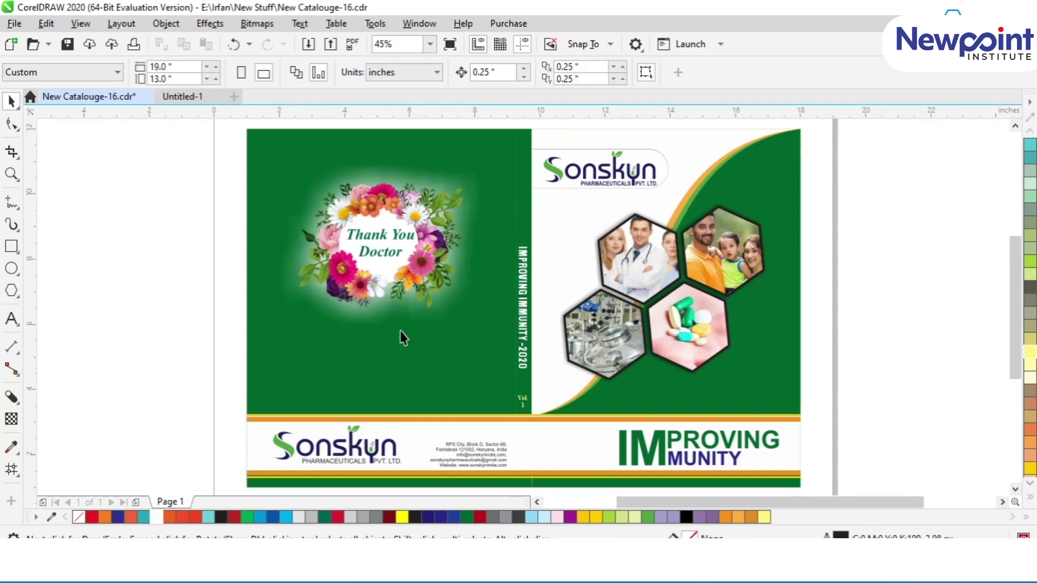
Move the spine title straight up along the spine to a vertical position of about 7.72 in
click(516, 301)
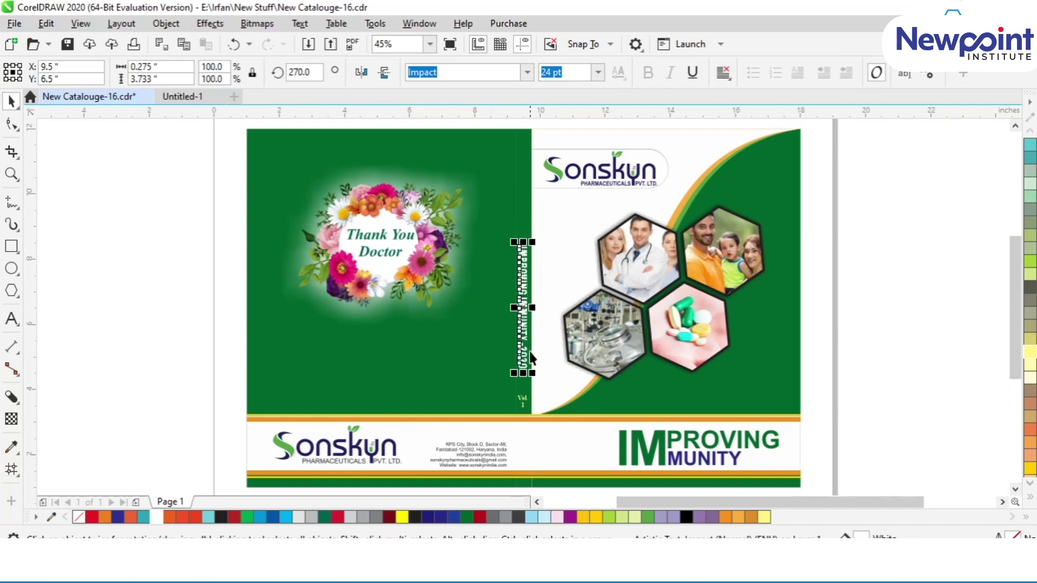
drag(523, 308, 519, 268)
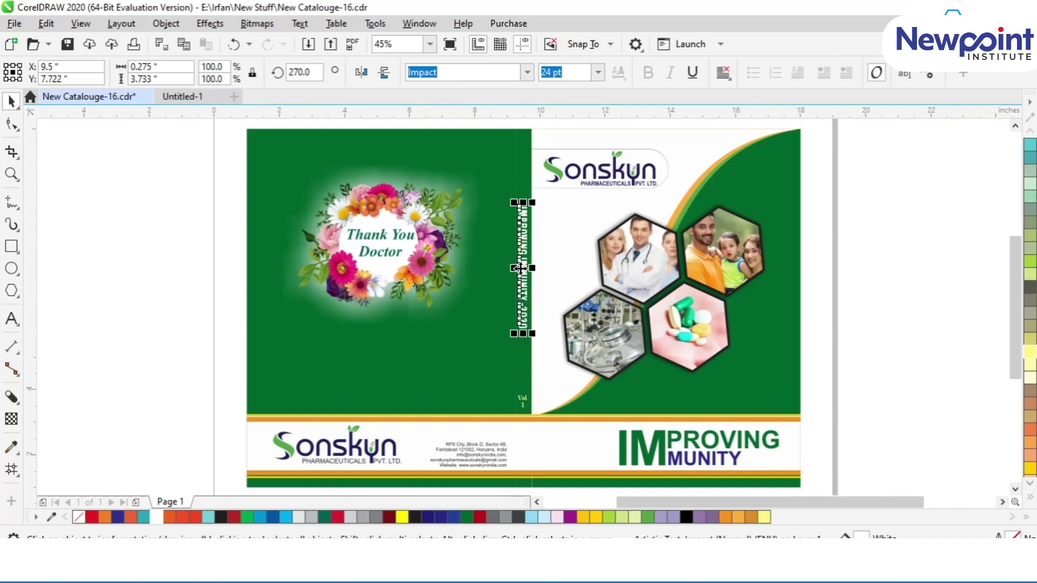
click(174, 240)
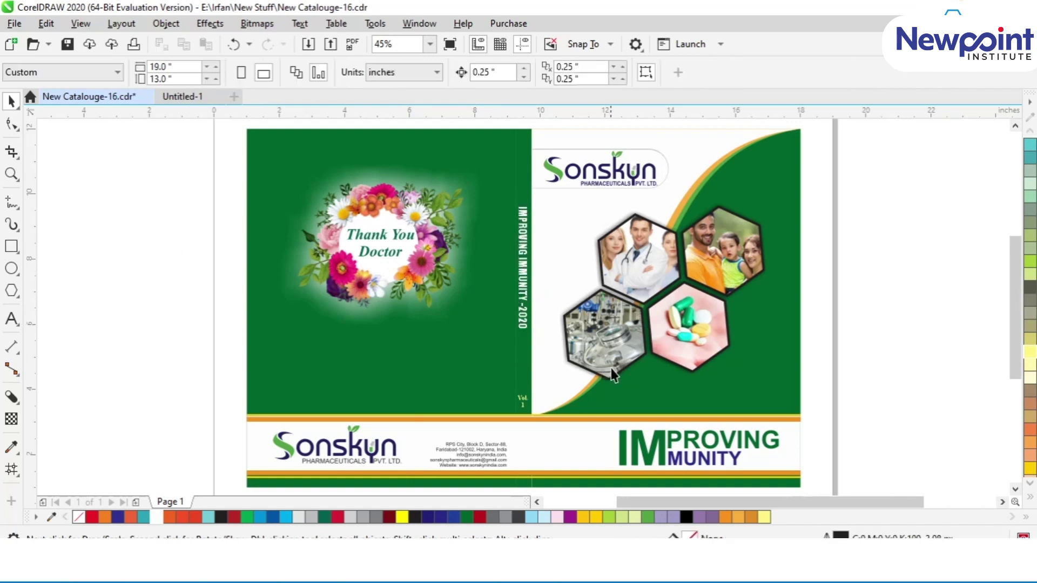
Lower the Vol. 1 text to just above the yellow stripe, at a vertical position of about 3.5 in
scroll(536, 424, up, 4)
click(481, 374)
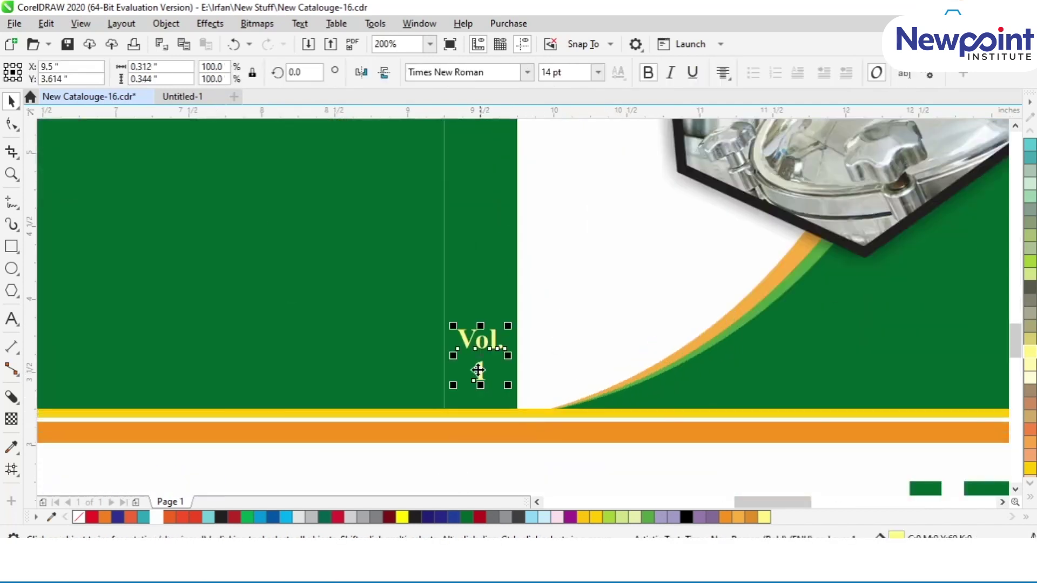
drag(480, 356, 477, 367)
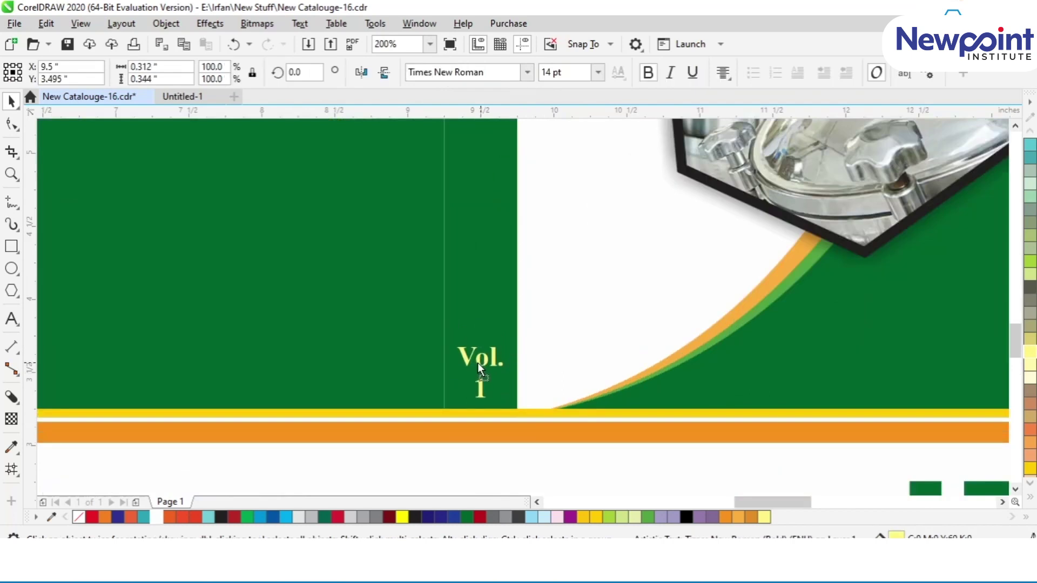
scroll(480, 336, down, 3)
scroll(483, 210, up, 2)
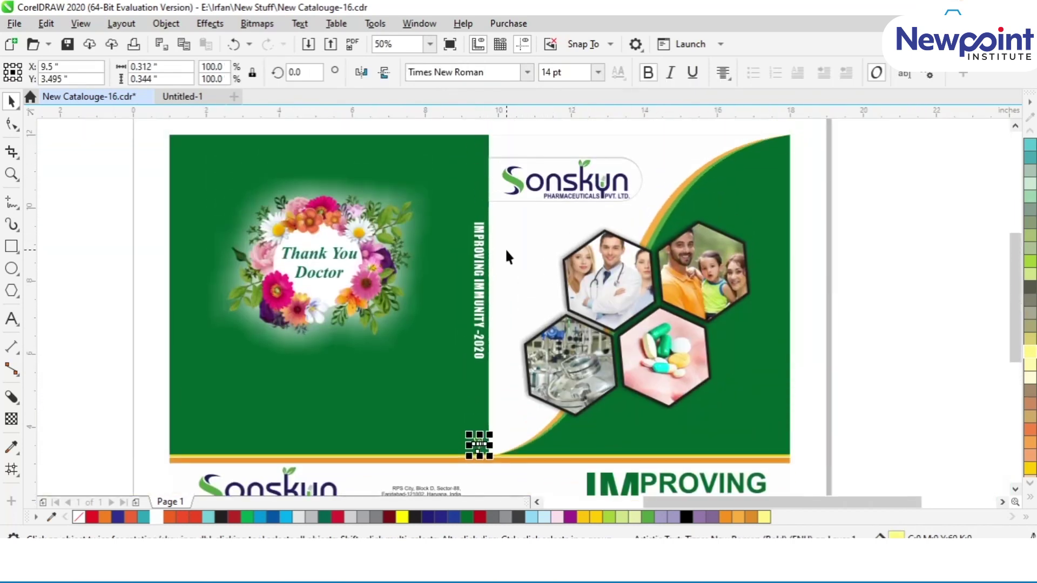
Place an ungrouped copy of the front Sonskyn logo beside the page and delete its lettering, keeping the S symbol
click(516, 175)
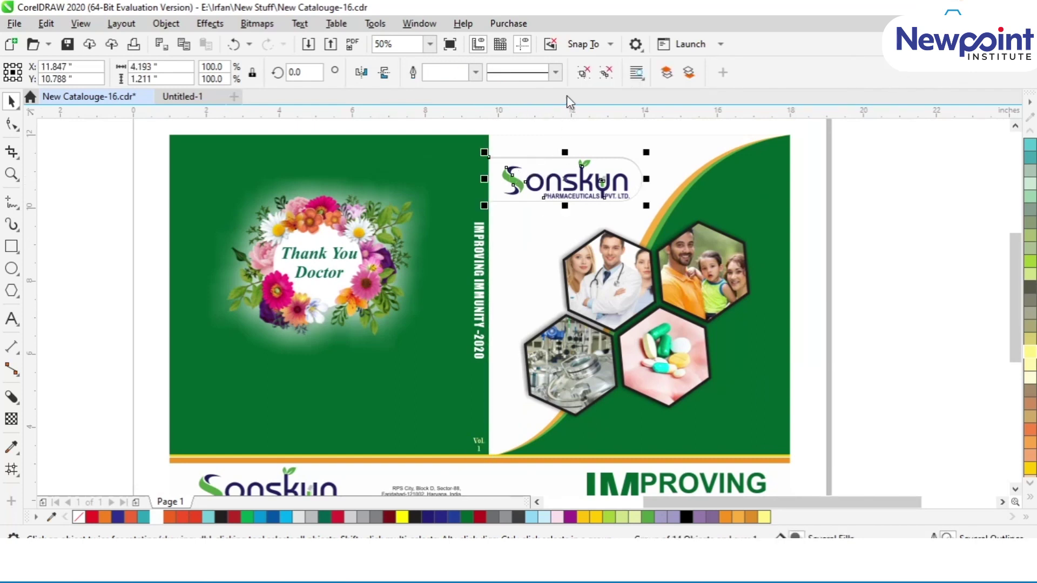
drag(514, 182, 129, 229)
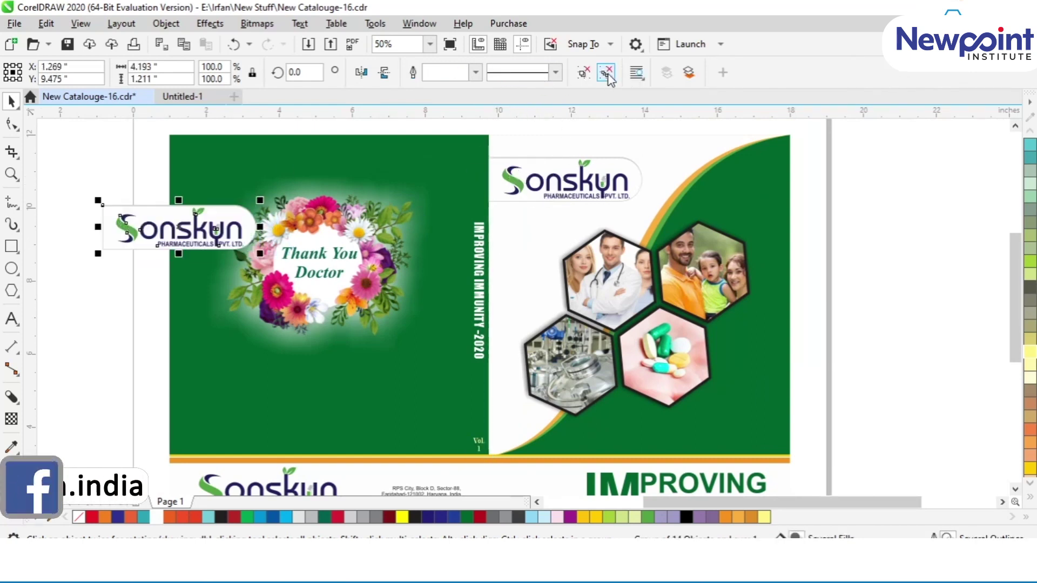
drag(240, 234, 249, 274)
scroll(138, 235, left, 3)
click(125, 204)
key(Delete)
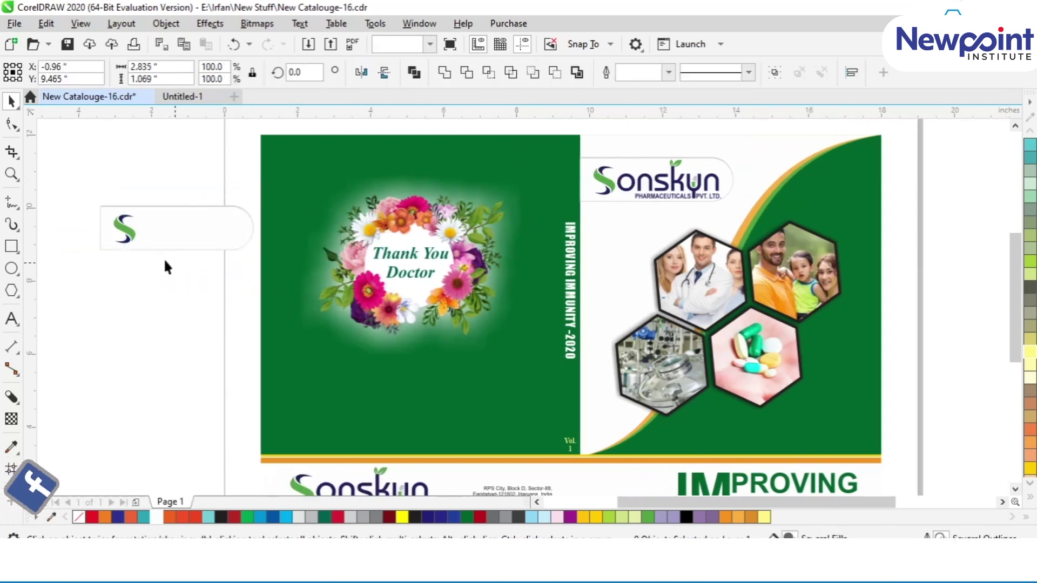
Move the S symbol to the top of the spine and group its pieces
drag(107, 196, 565, 160)
key(ctrl+g)
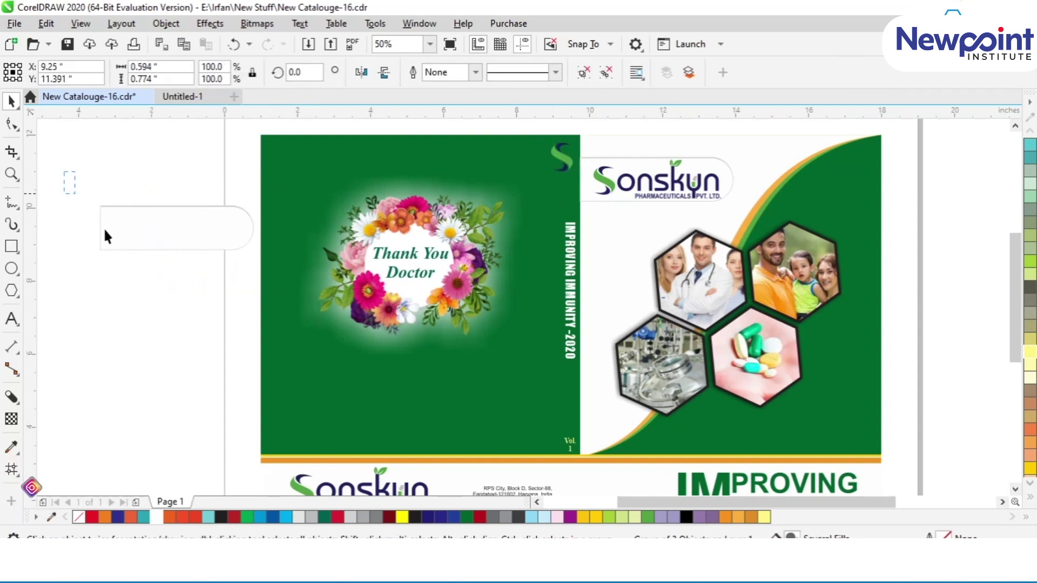
Centre the S symbol horizontally on the spine strip and shrink it proportionally to about 0.33 by 0.43 in
key(Escape)
key(z)
drag(525, 132, 619, 225)
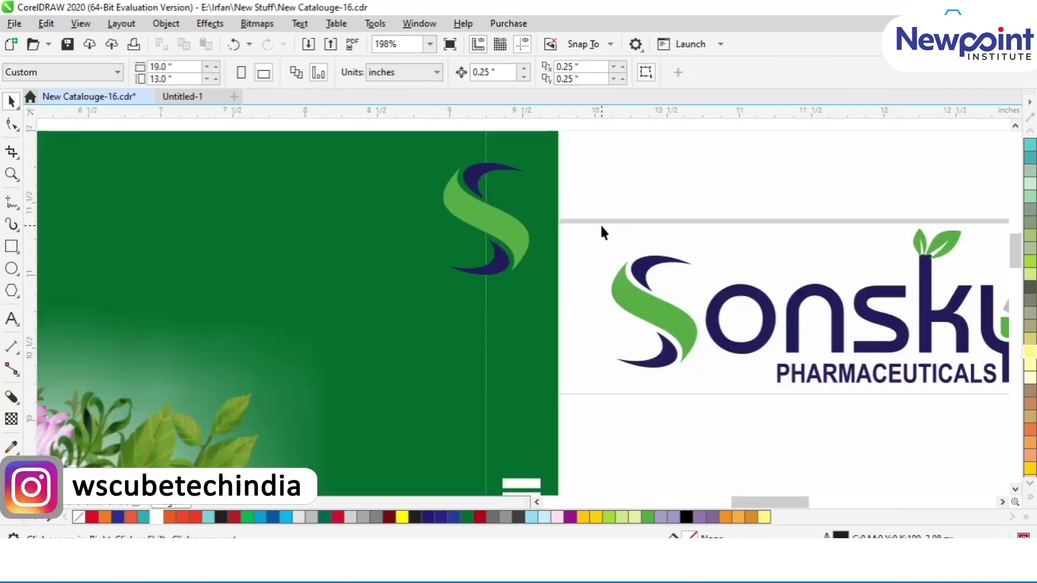
scroll(551, 251, up, 2)
click(504, 277)
key(Escape)
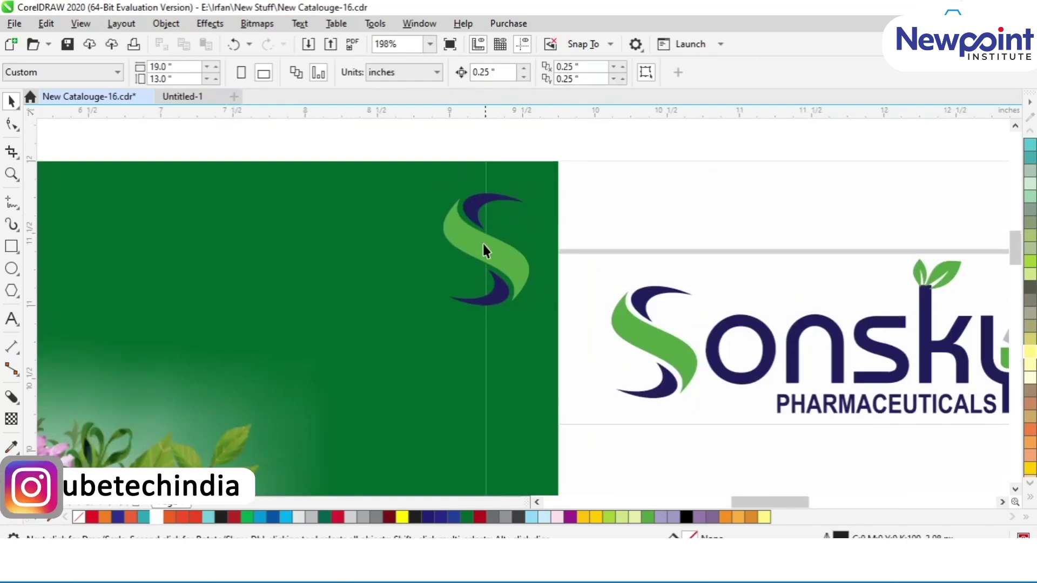
click(483, 244)
shift+click(507, 172)
key(c)
click(507, 231)
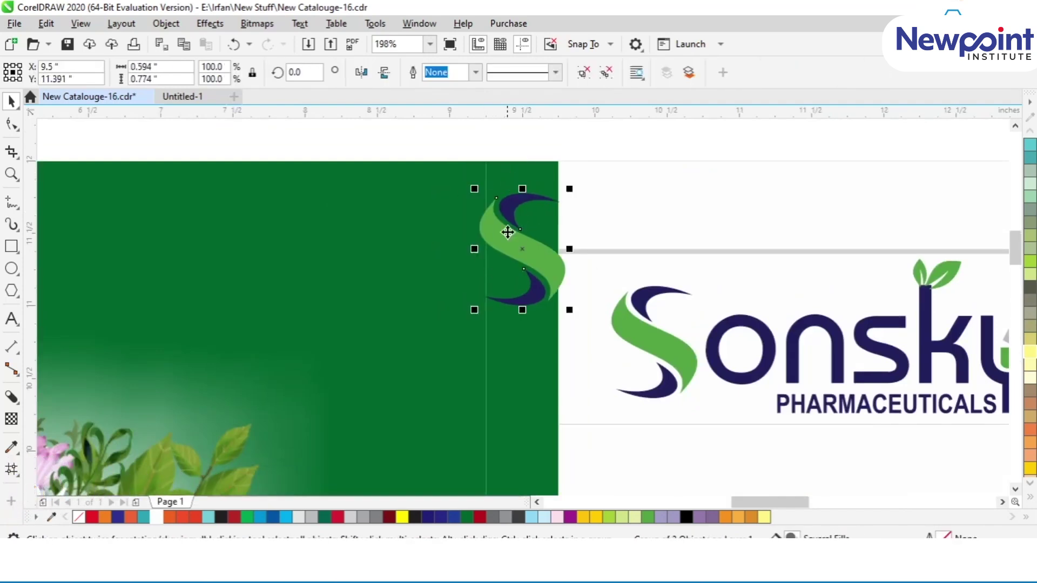
drag(474, 309, 493, 285)
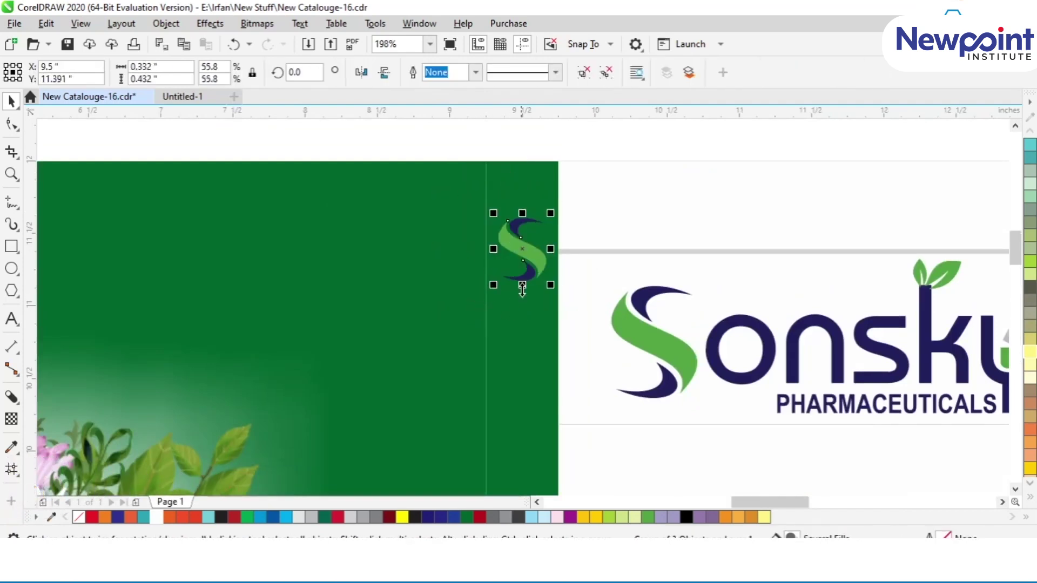
Add a drop shadow to the S symbol, with Normal merge mode and white as its colour
click(16, 405)
click(57, 396)
scroll(547, 235, up, 2)
drag(494, 264, 543, 264)
click(283, 72)
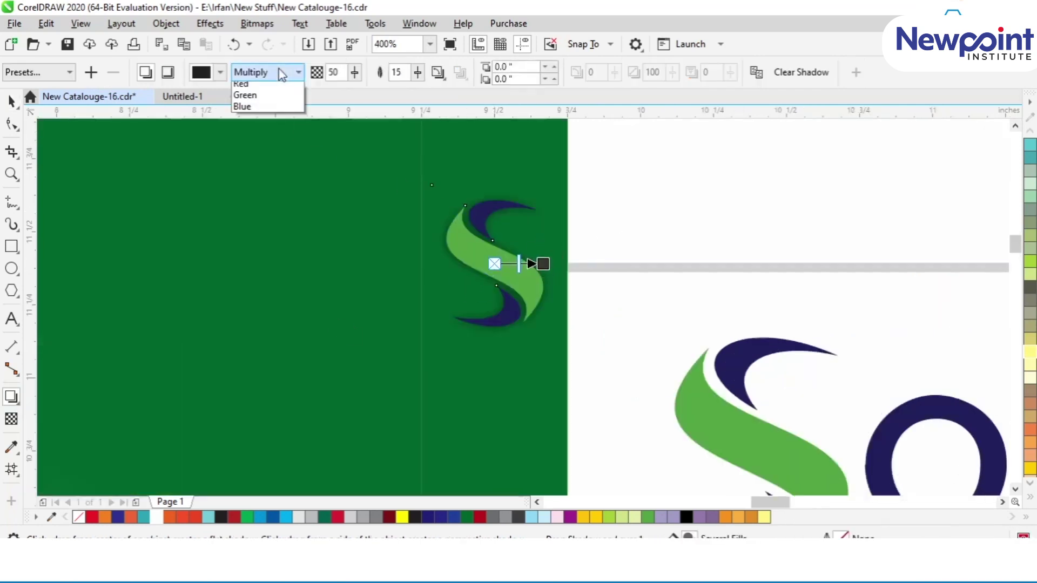
click(254, 85)
click(220, 73)
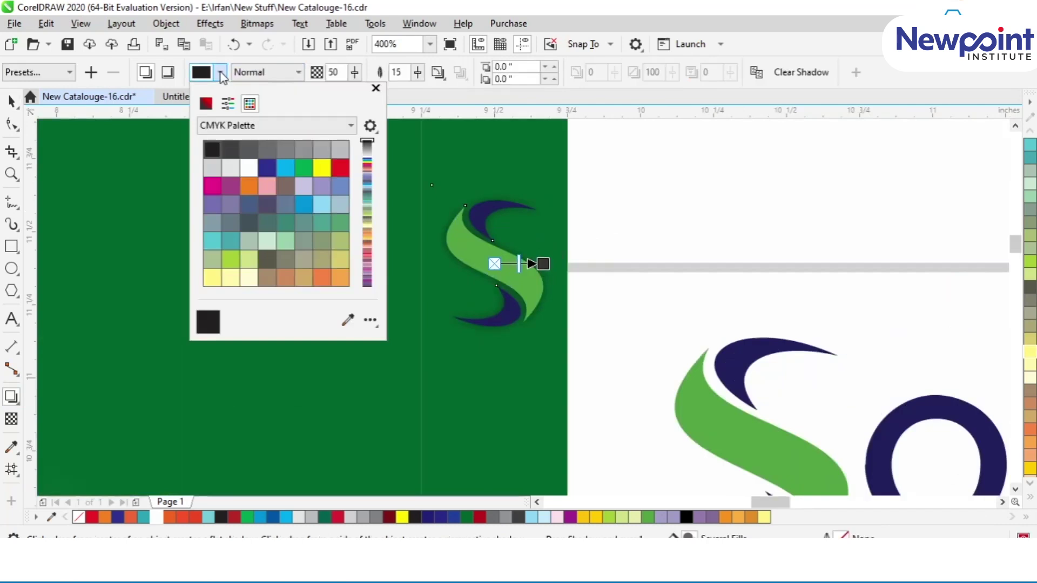
click(249, 169)
Set the S symbol's shadow opacity to 100 and its feathering to 10
click(340, 72)
double_click(335, 73)
text(100)
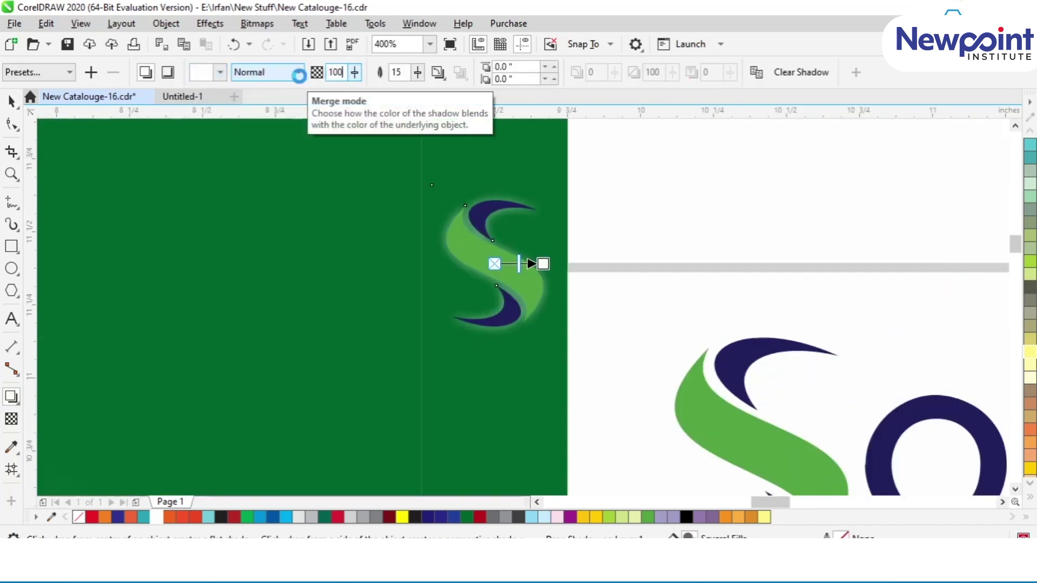
key(Tab)
text(10)
key(Return)
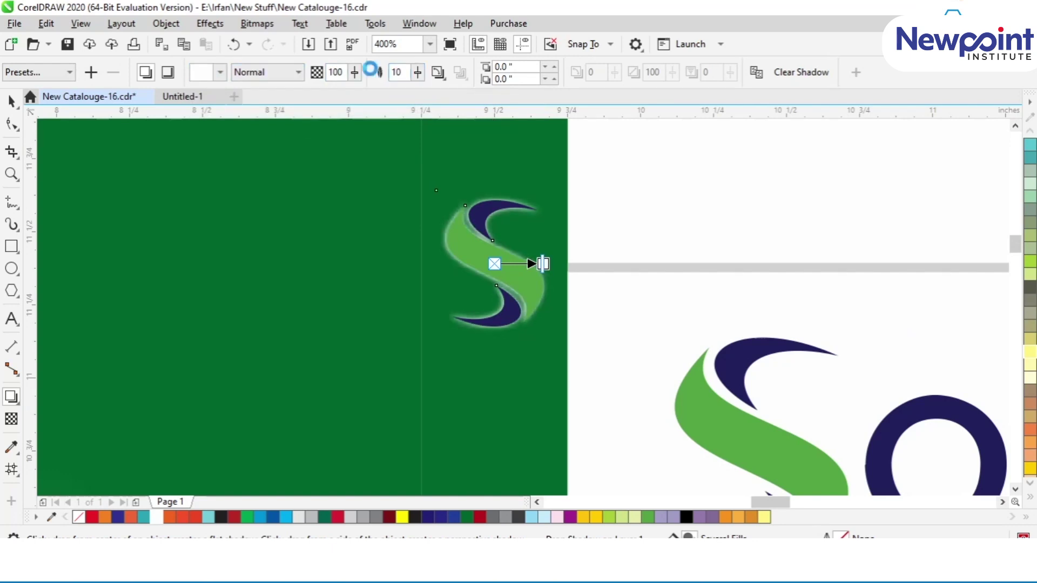
click(438, 71)
click(232, 157)
click(11, 101)
click(431, 345)
click(458, 340)
scroll(485, 316, down, 2)
click(447, 221)
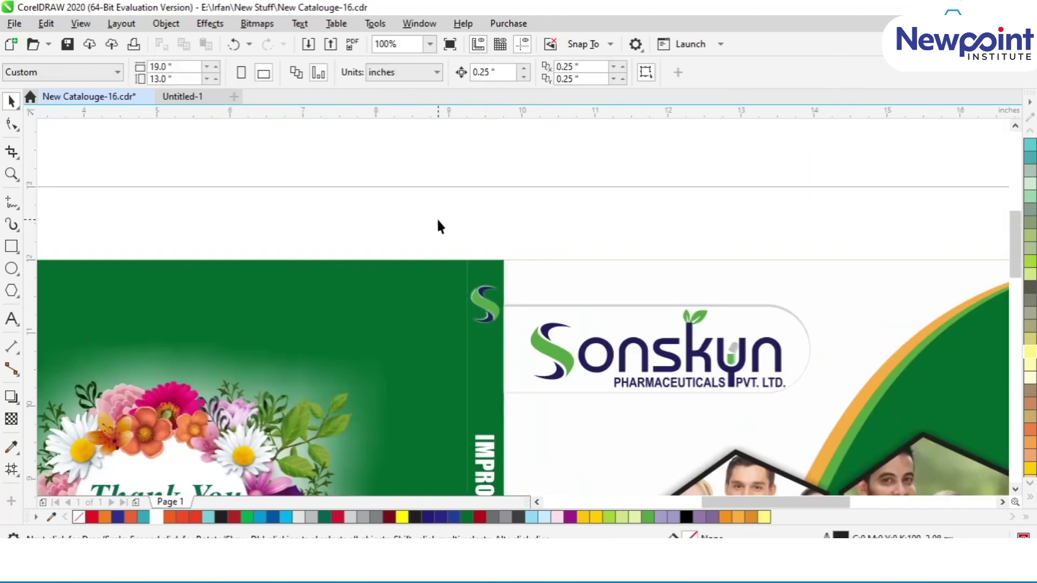
Select every object of the catalogue cover and combine them into one group
key(F4)
key(ctrl+a)
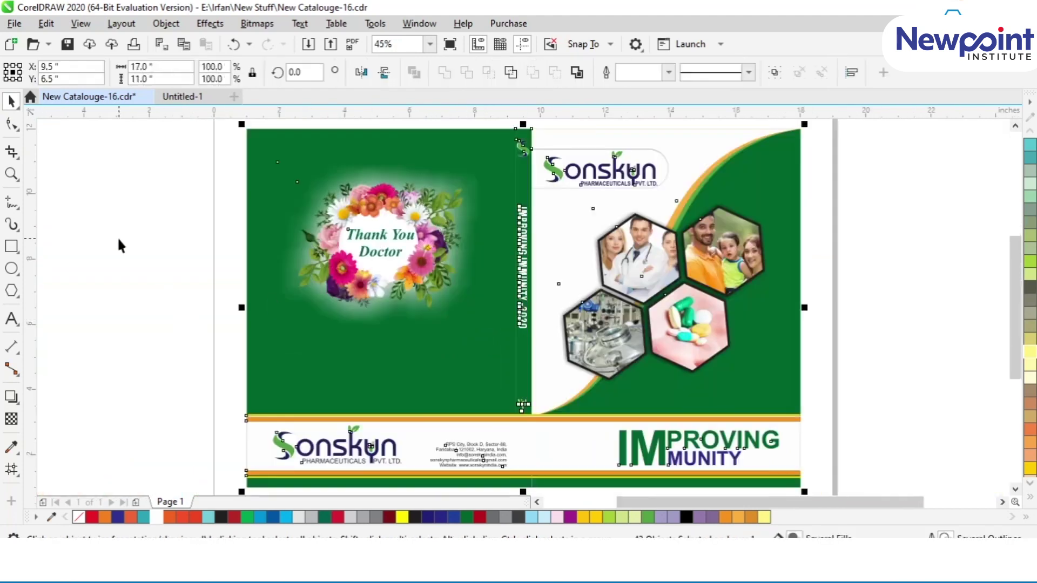
key(ctrl+g)
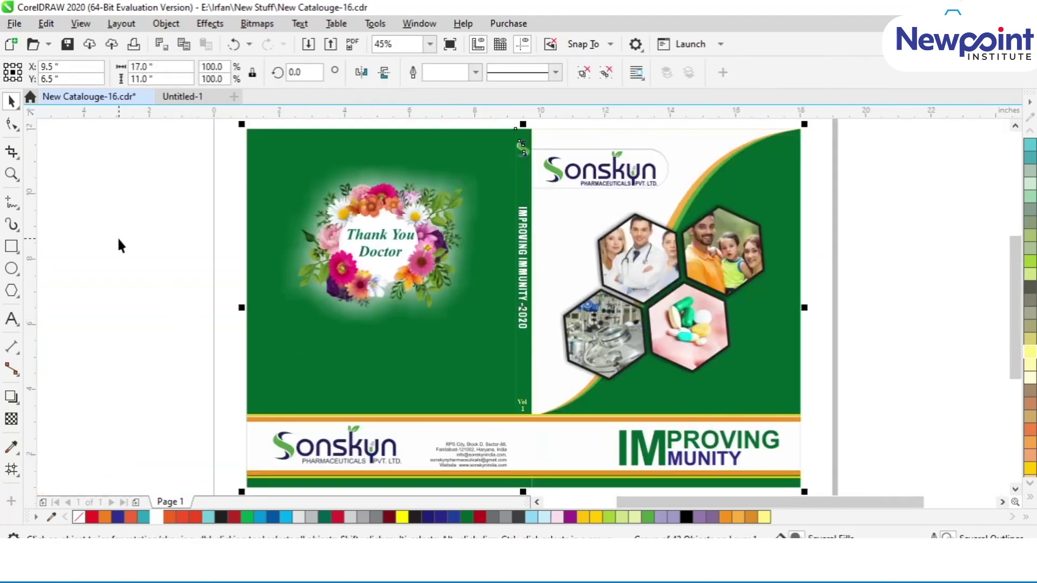